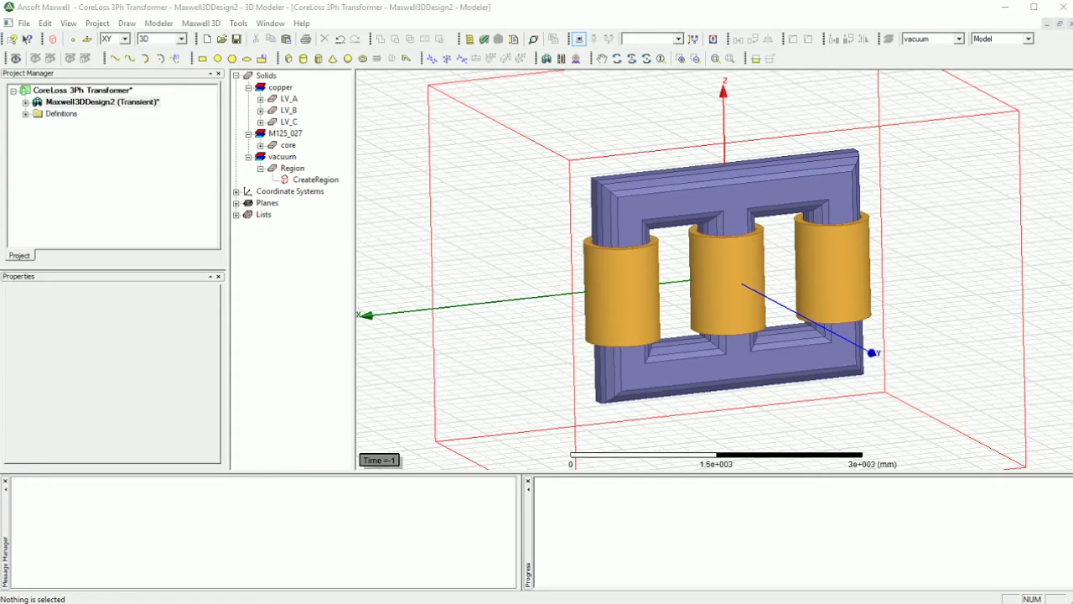
Create XZ-plane Section sheets through the LV_A, LV_B and LV_C coils
left_click(288, 99)
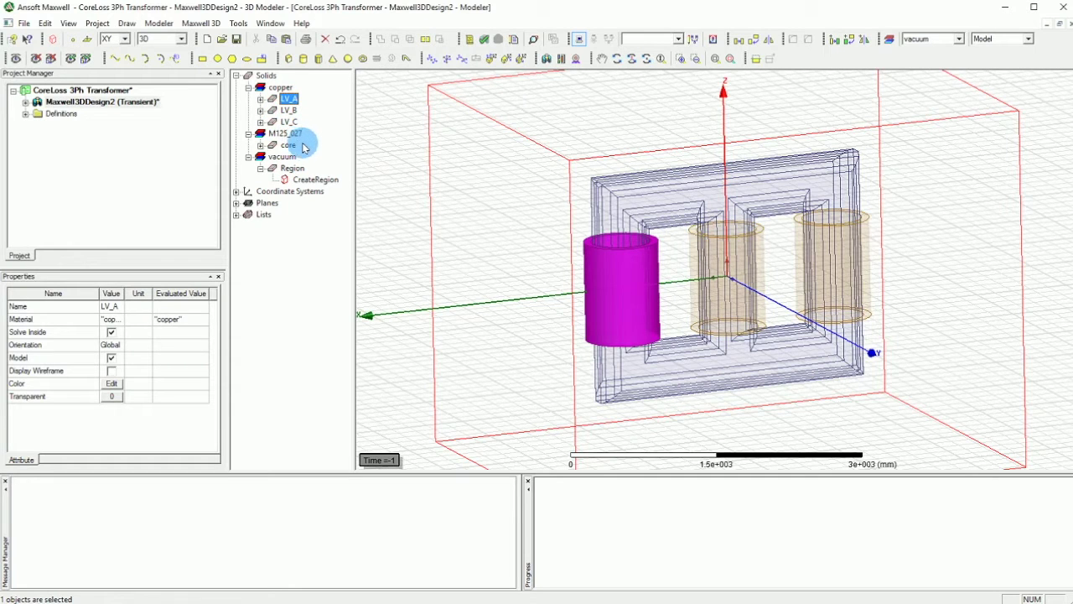
left_click(290, 110, "ctrl")
left_click(291, 122, "ctrl")
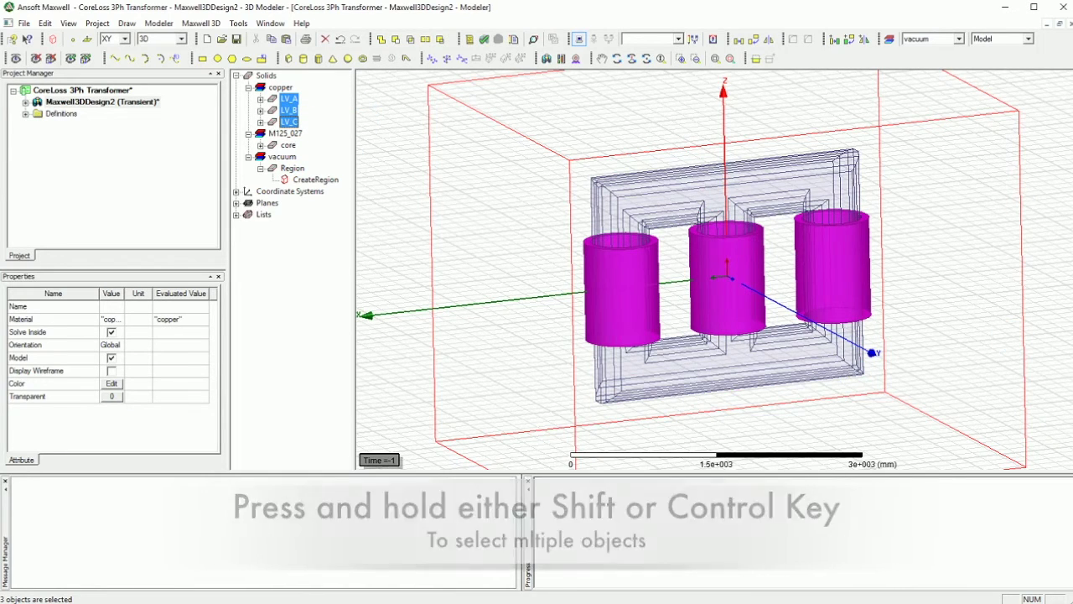
right_click(290, 110)
mouse_move(372, 149)
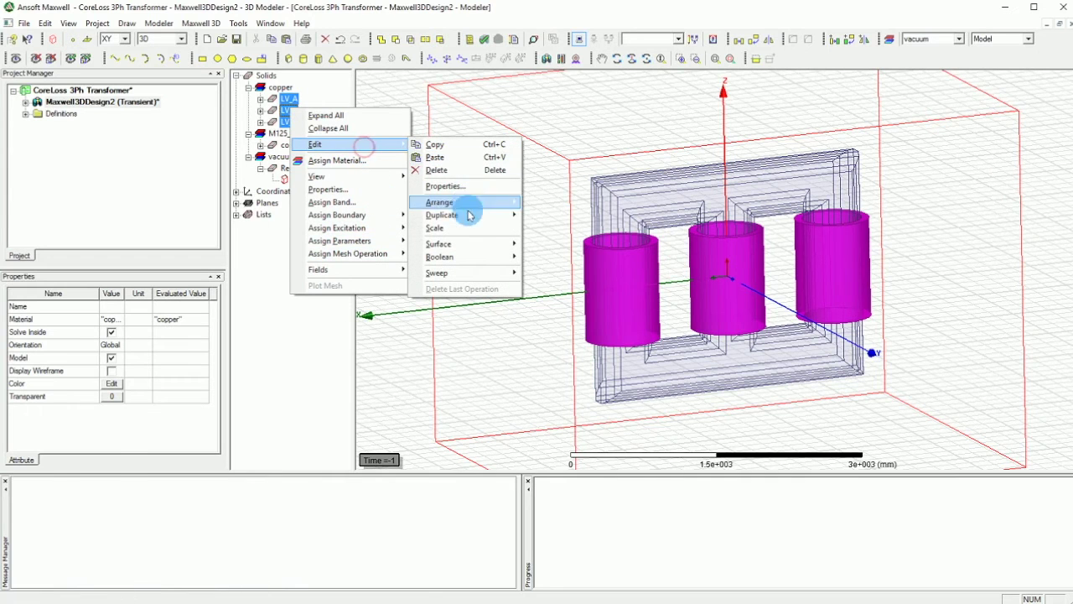
mouse_move(478, 243)
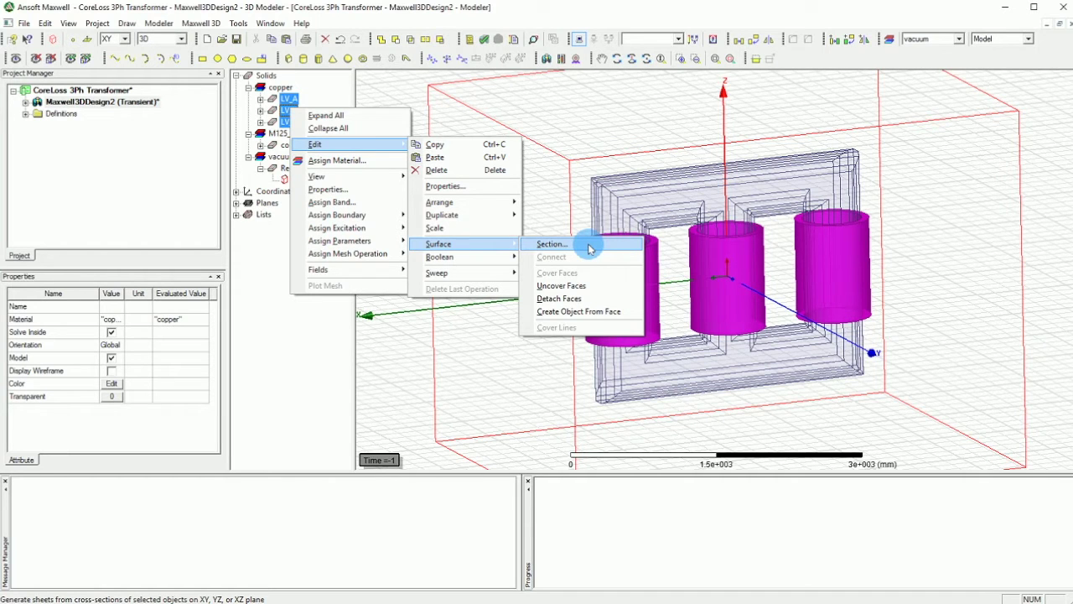
left_click(589, 248)
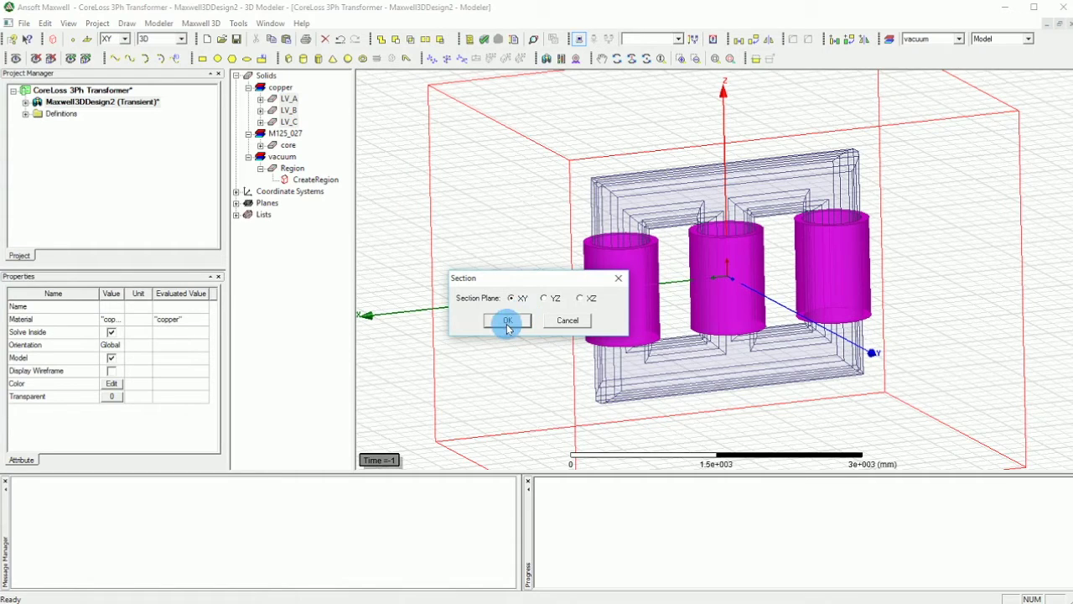
left_click(587, 298)
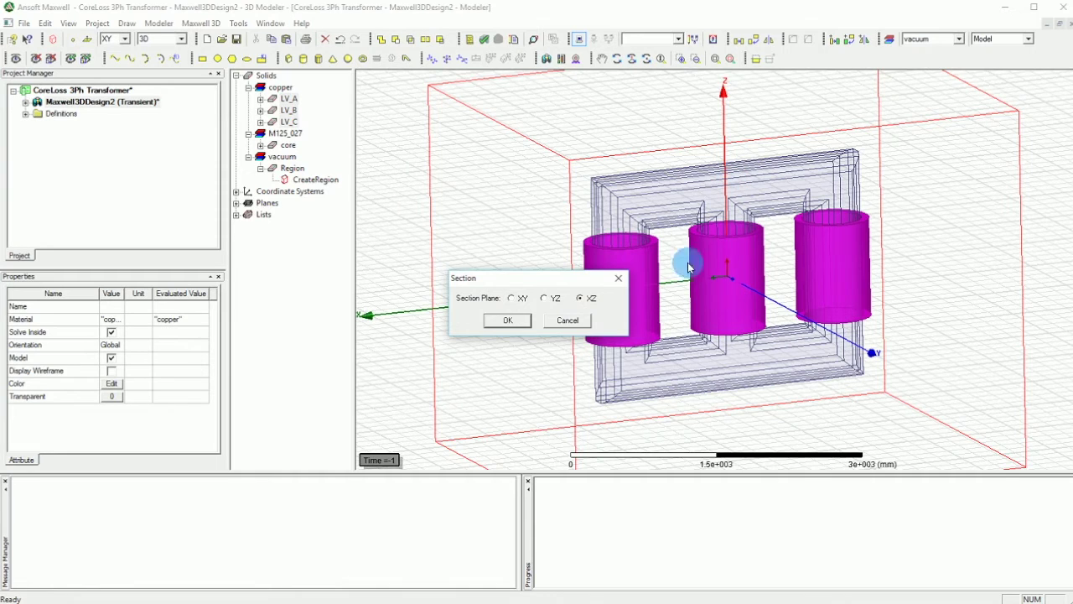
left_click(507, 321)
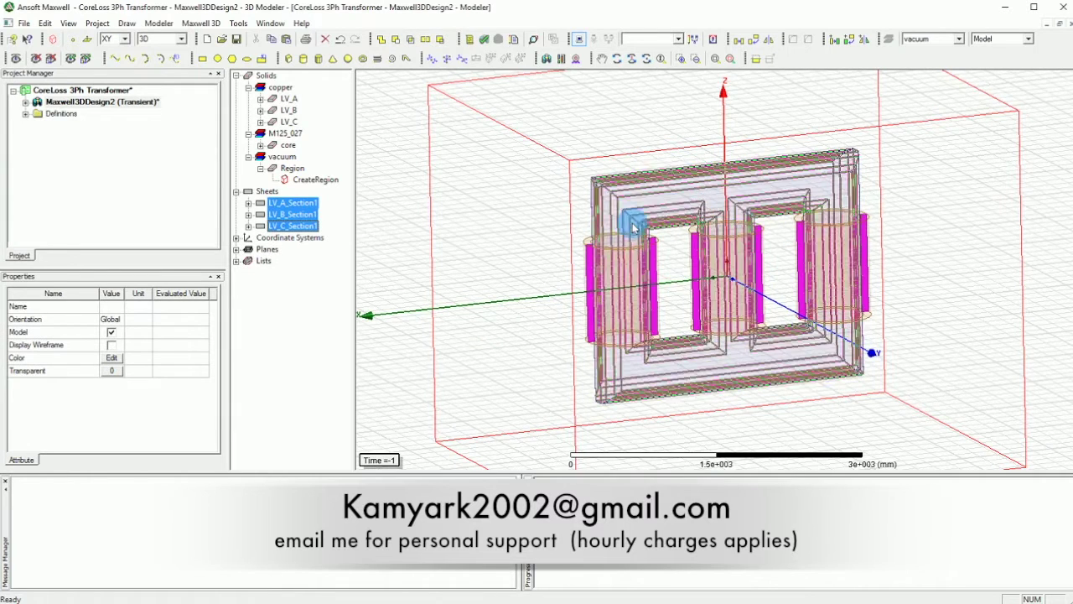
Apply Separate Bodies to LV_A_Section1, LV_B_Section1 and LV_C_Section1
left_click(295, 206)
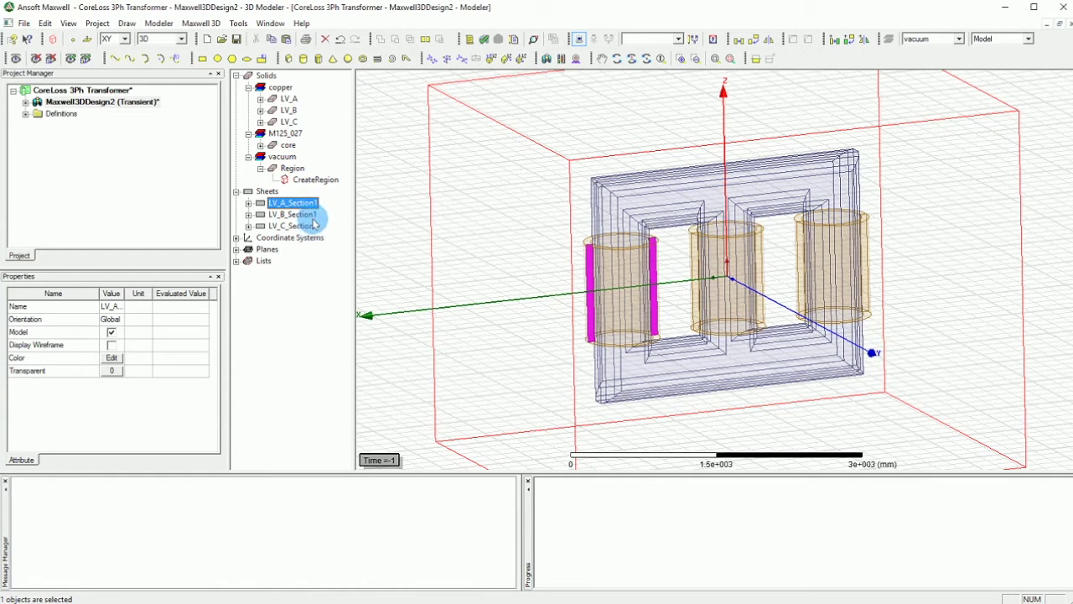
right_click(307, 205)
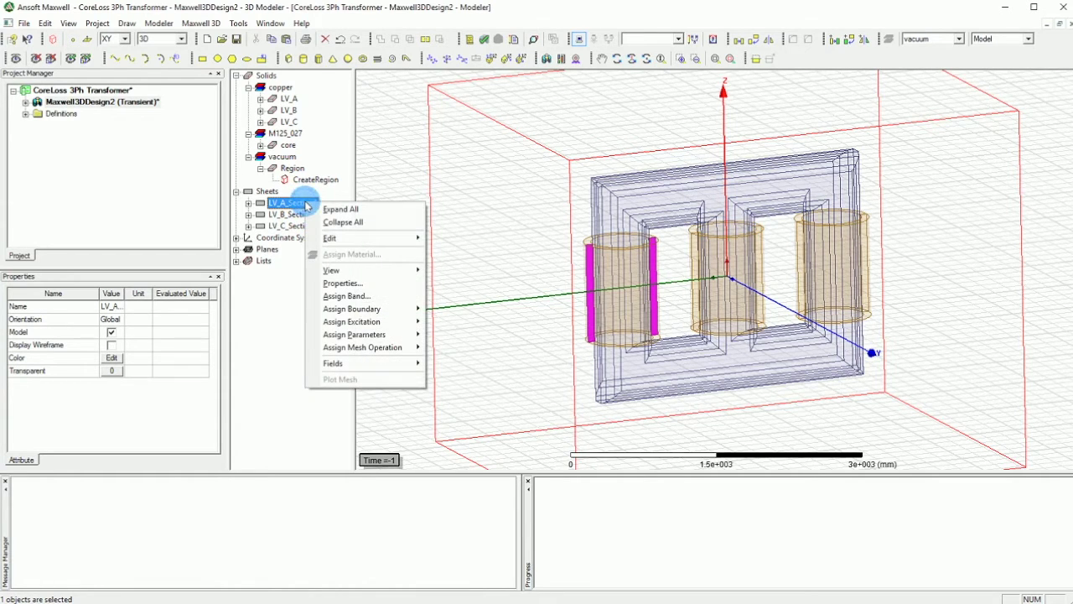
left_click(288, 215)
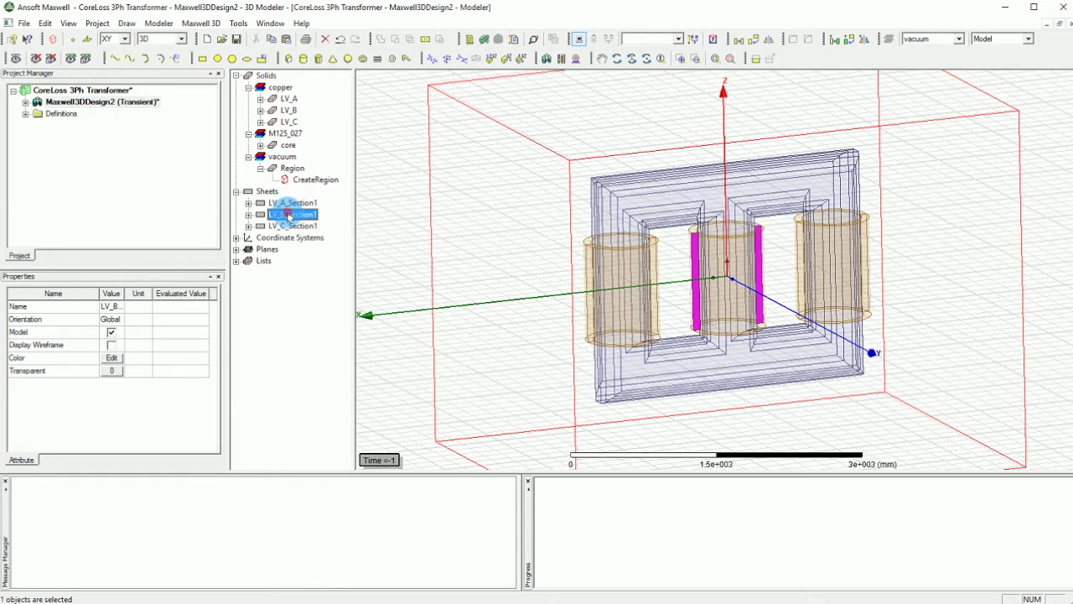
left_click(289, 203)
left_click(294, 215, "ctrl")
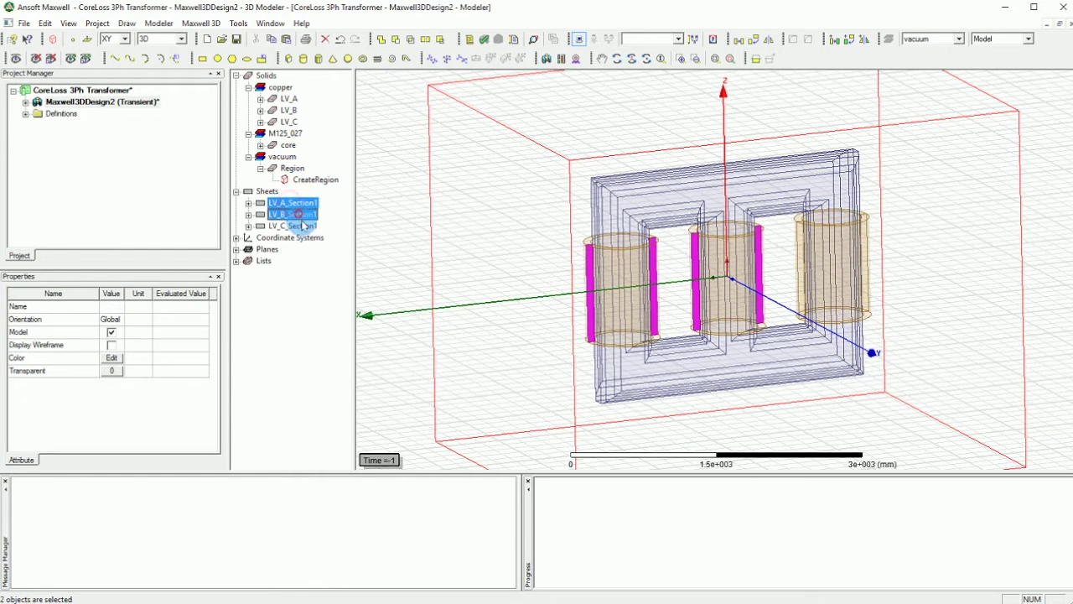
left_click(302, 226, "ctrl")
right_click(301, 214)
mouse_move(362, 254)
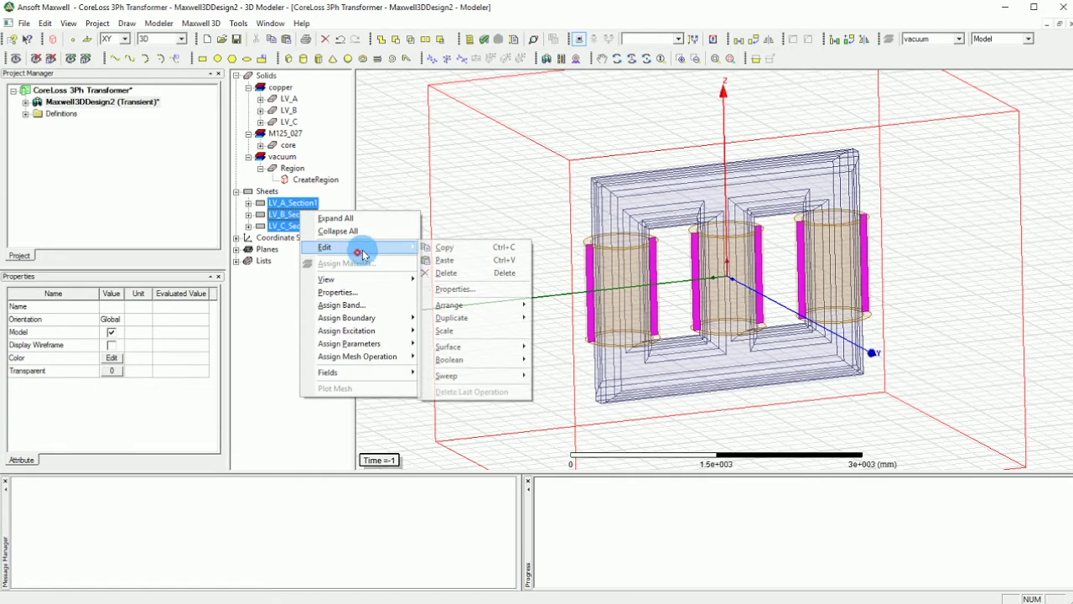
mouse_move(492, 359)
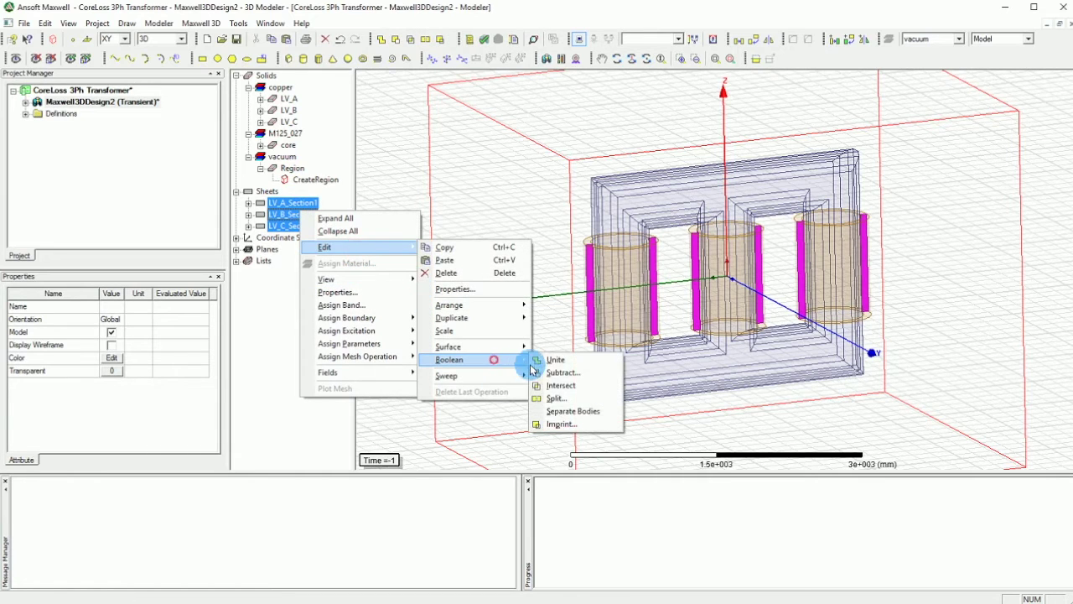
left_click(570, 414)
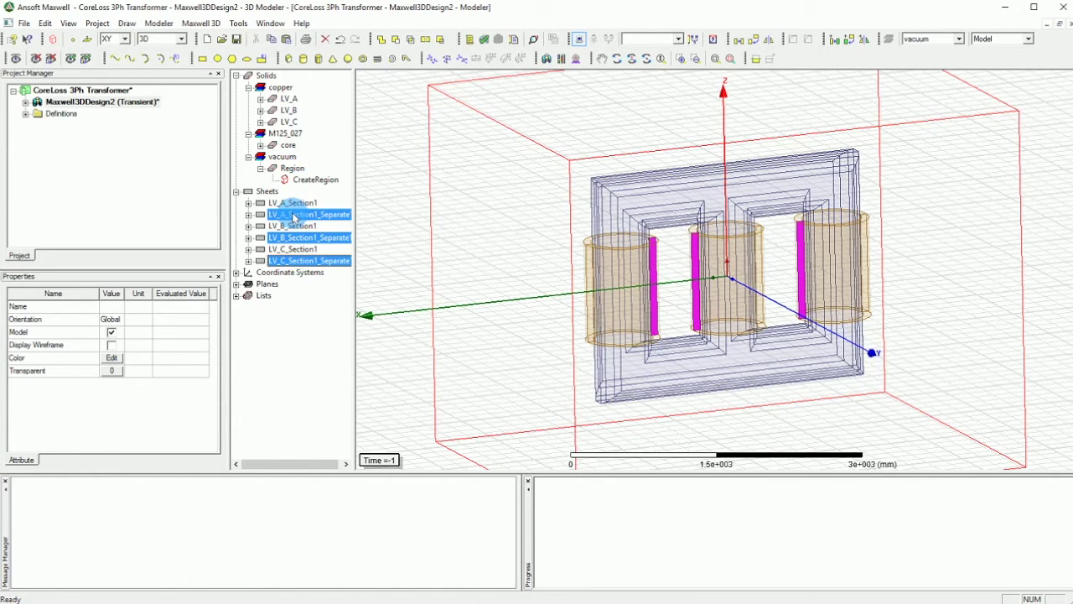
Delete the three extra _Separate sheets, leaving one section sheet per coil
key("Delete")
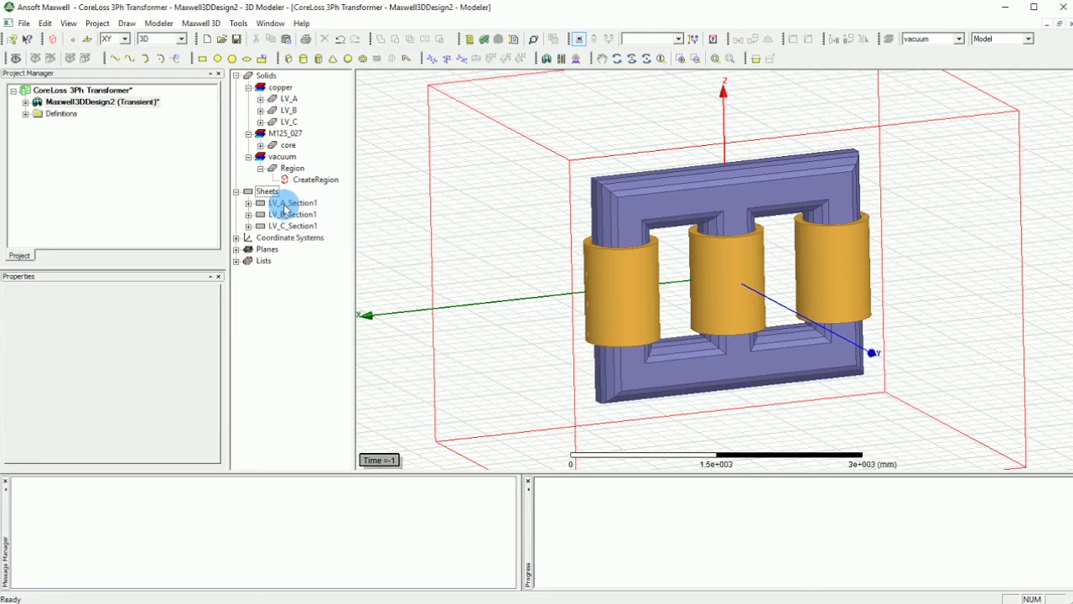
left_click(285, 205)
left_click(289, 214)
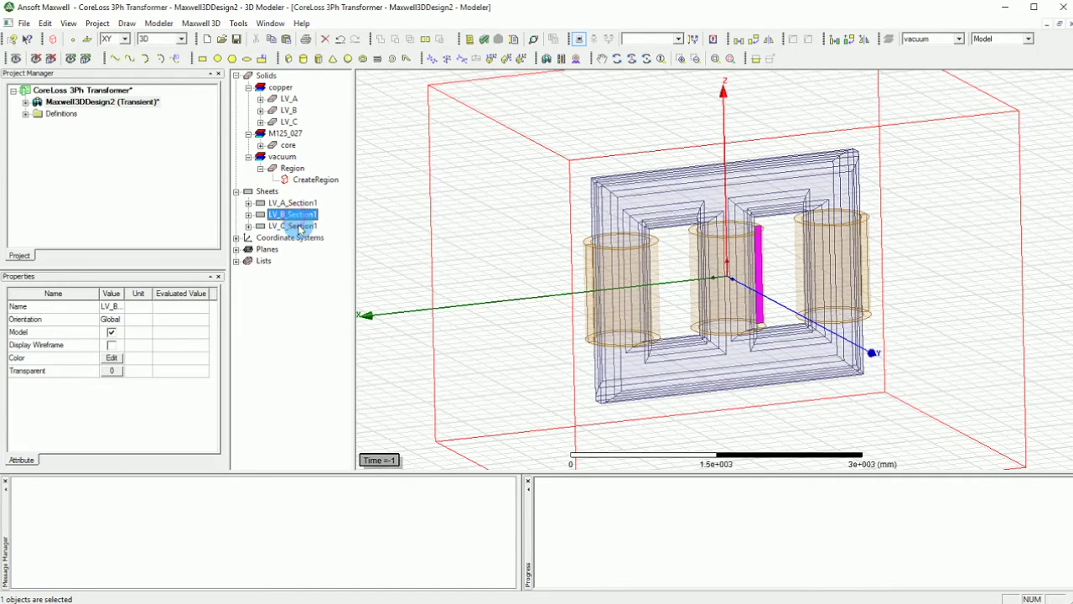
left_click(299, 226)
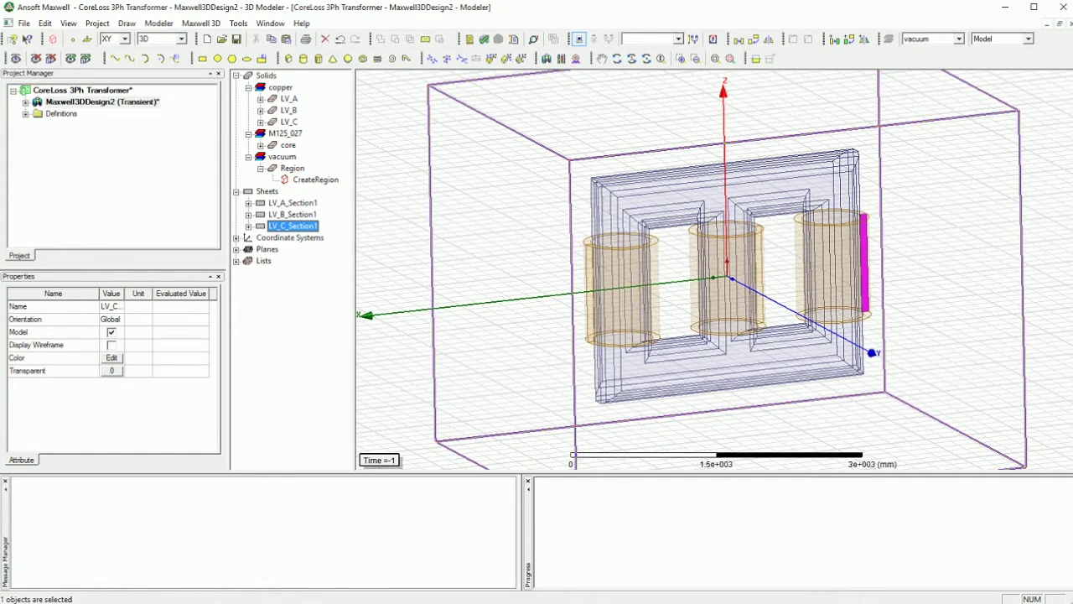
Assign LV_A_Section1 as the phase A coil terminal, named terminalA
left_click(292, 202)
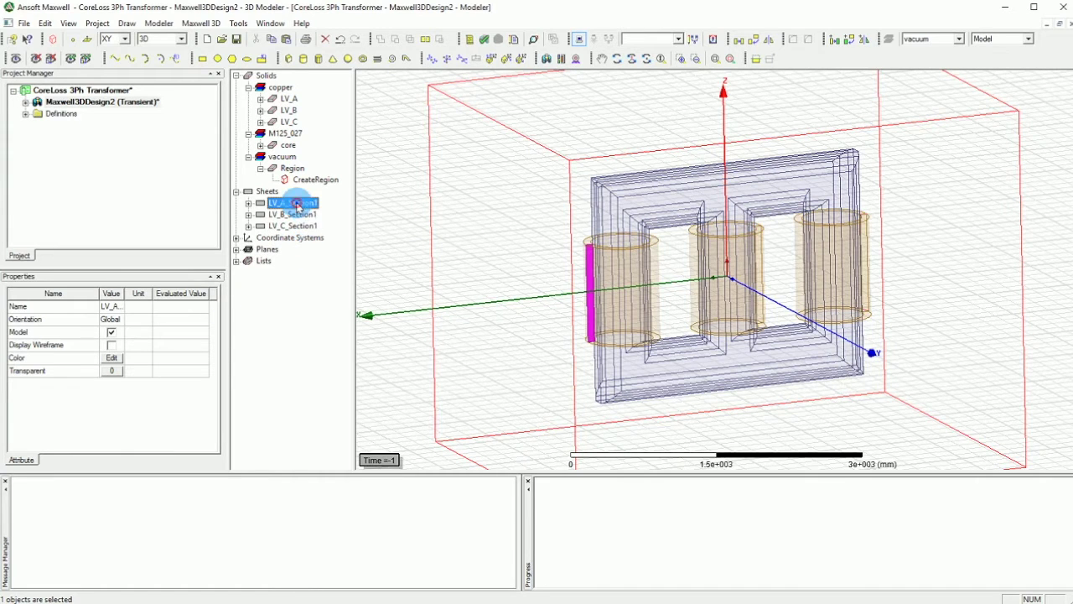
right_click(292, 203)
mouse_move(396, 323)
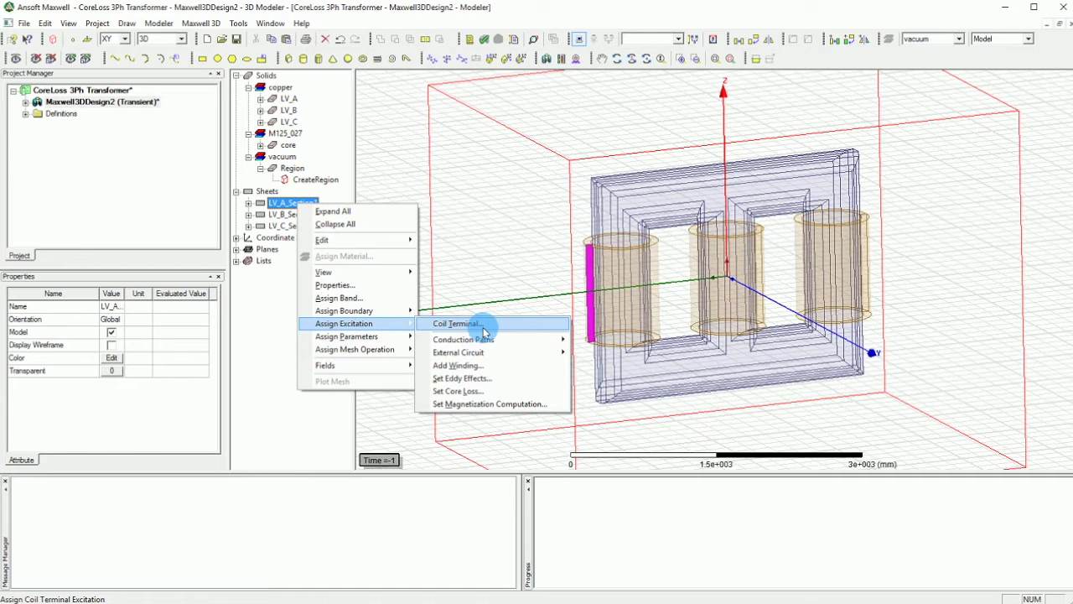
left_click(457, 324)
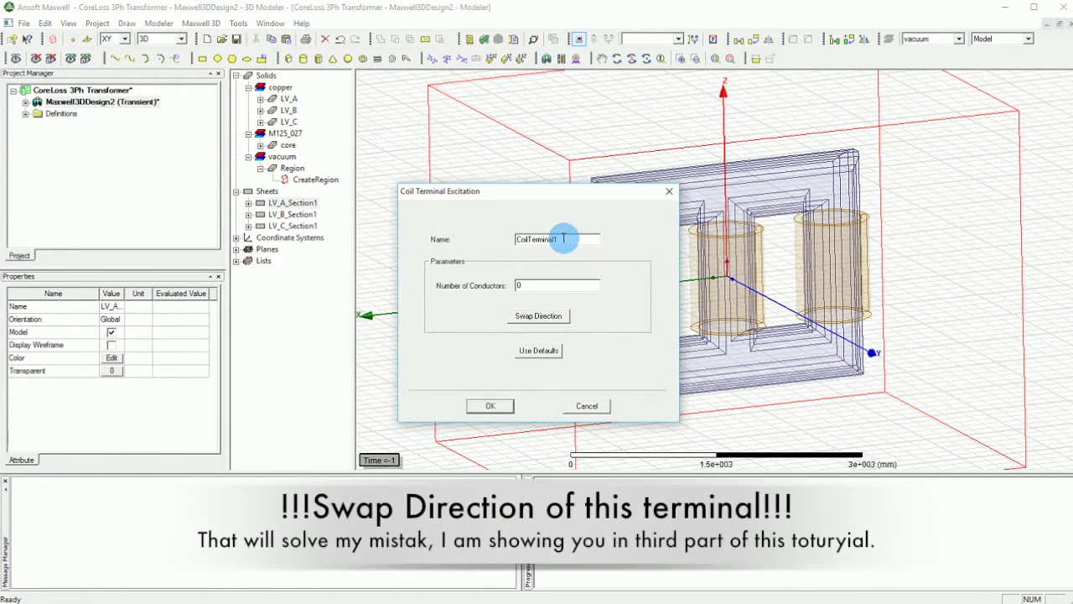
left_click_drag(565, 238, 467, 235)
type("ter")
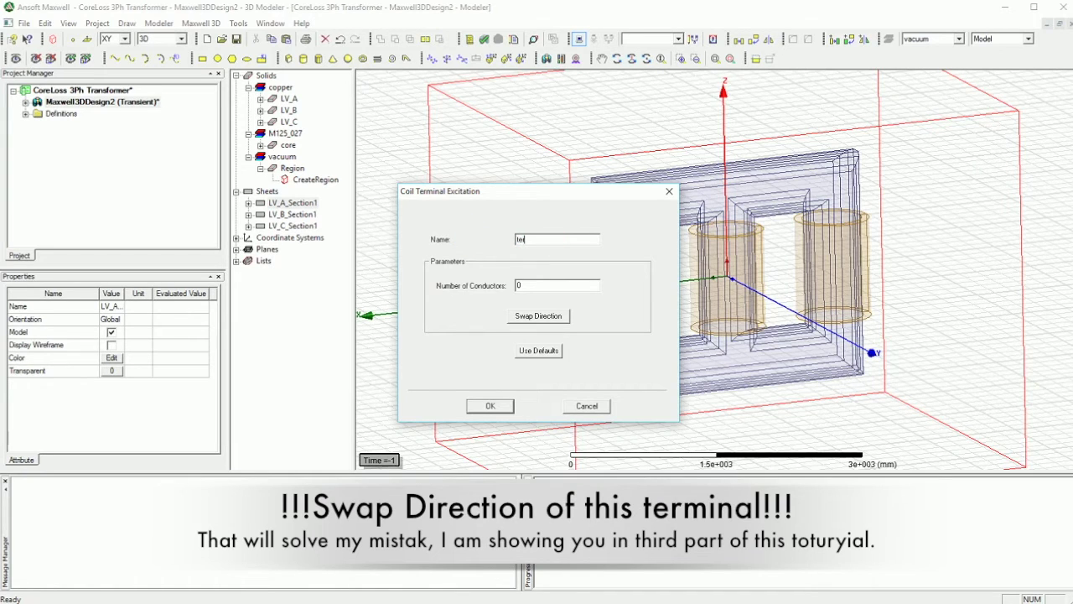
type("minalA")
left_click_drag(538, 286, 465, 288)
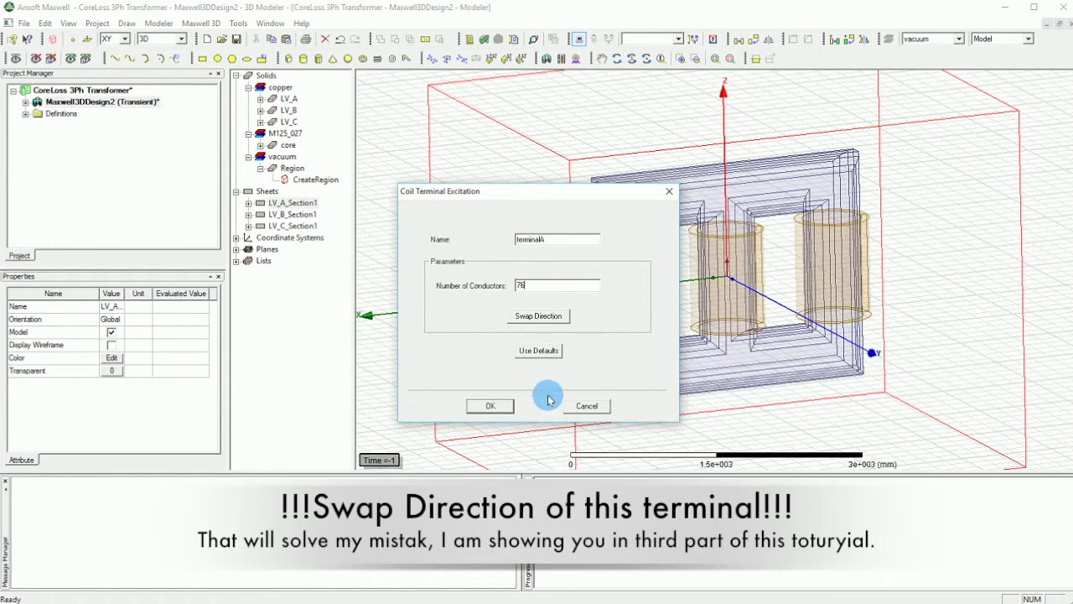
left_click(491, 406)
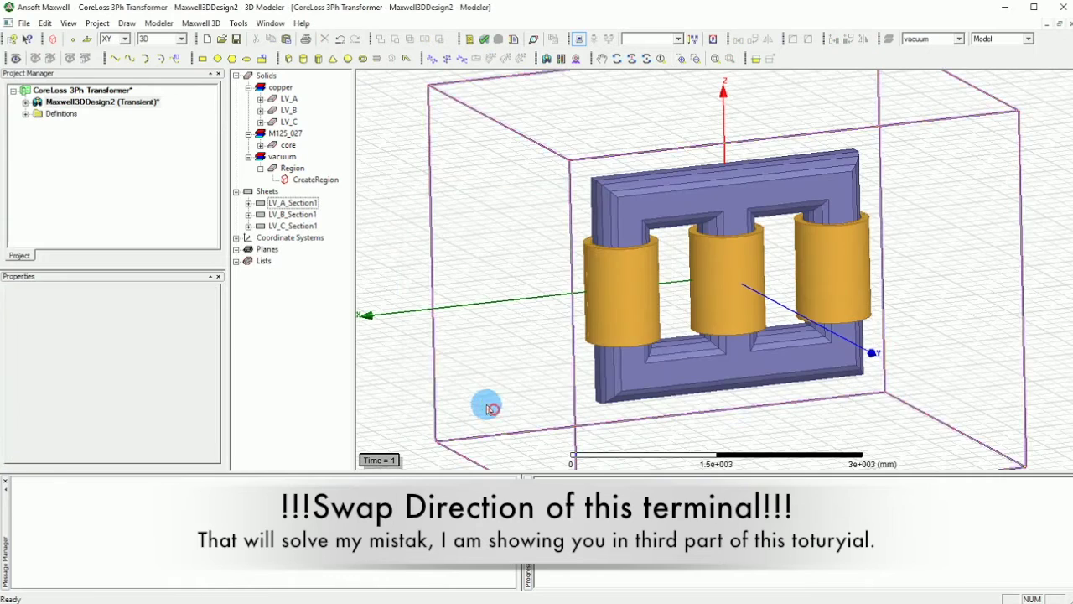
Assign LV_B_Section1 as coil terminal Term_B with 50 conductors
right_click(311, 214)
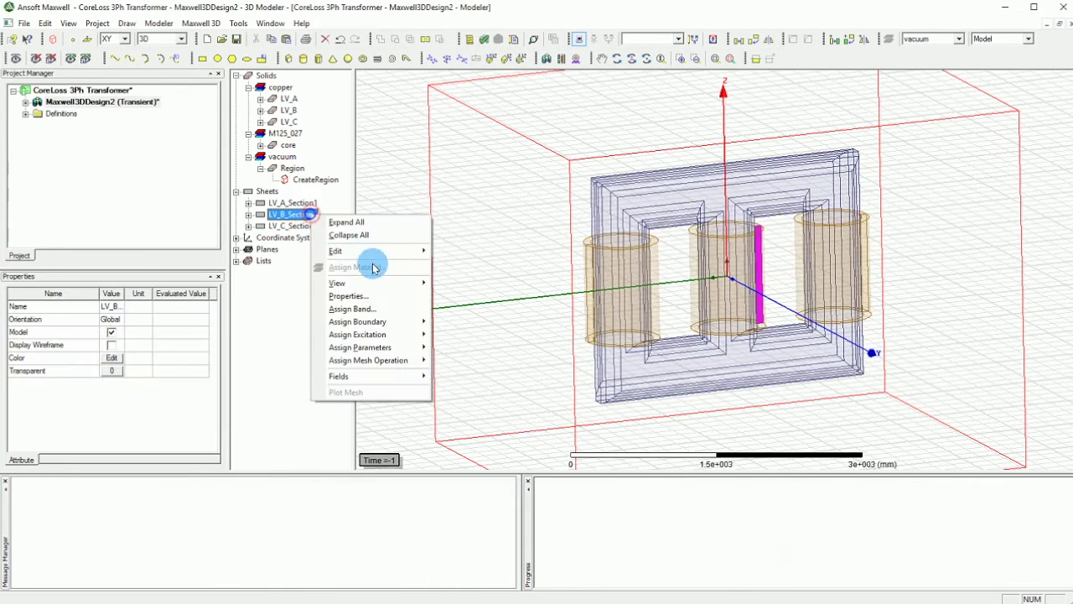
mouse_move(408, 335)
left_click(473, 334)
double_click(545, 239)
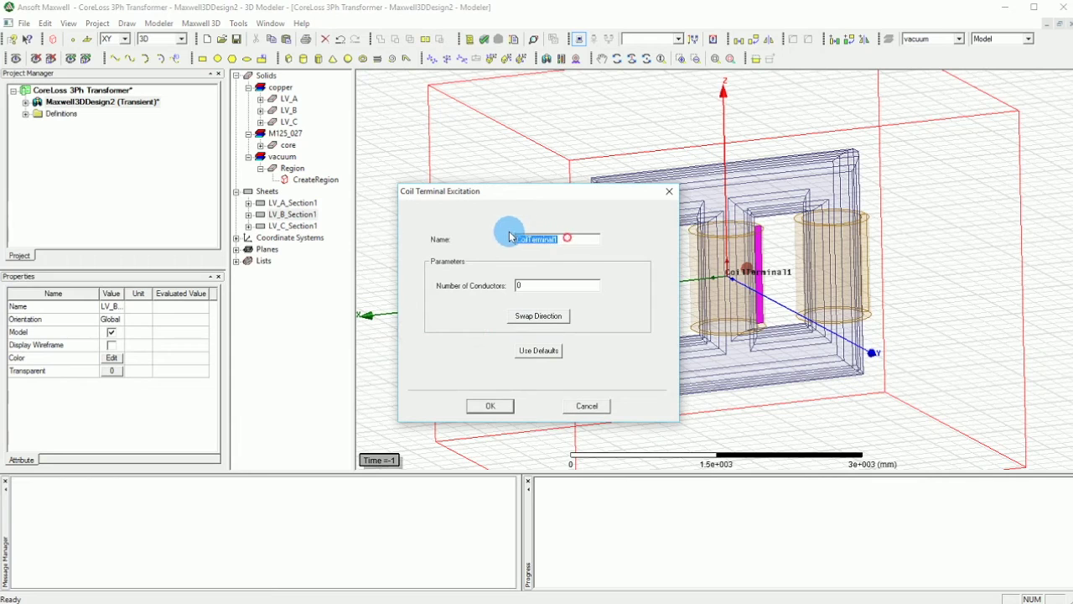
key("BackSpace")
type("Term_B")
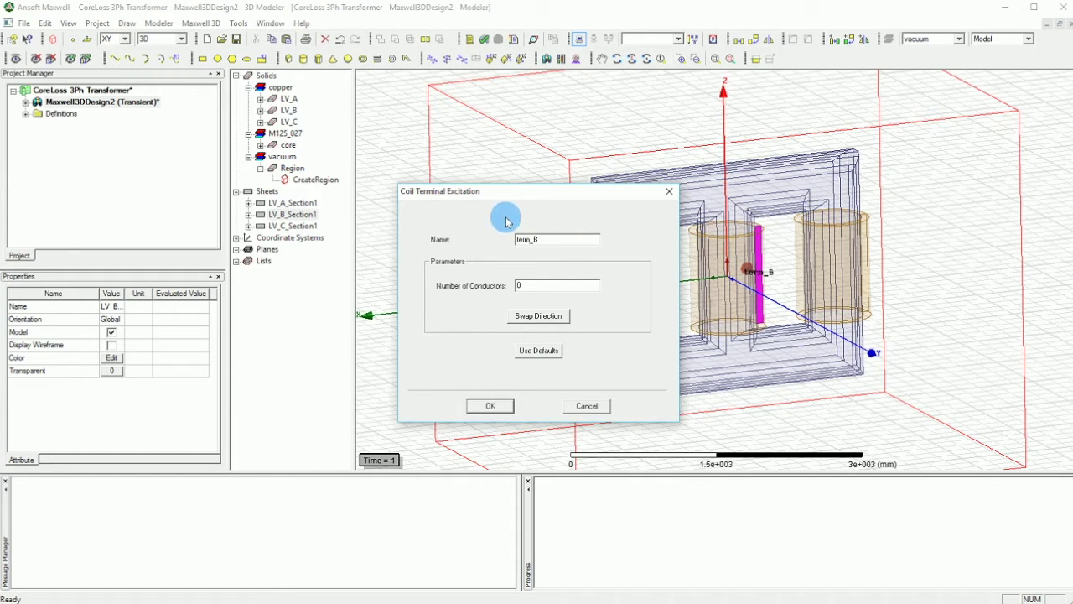
double_click(539, 284)
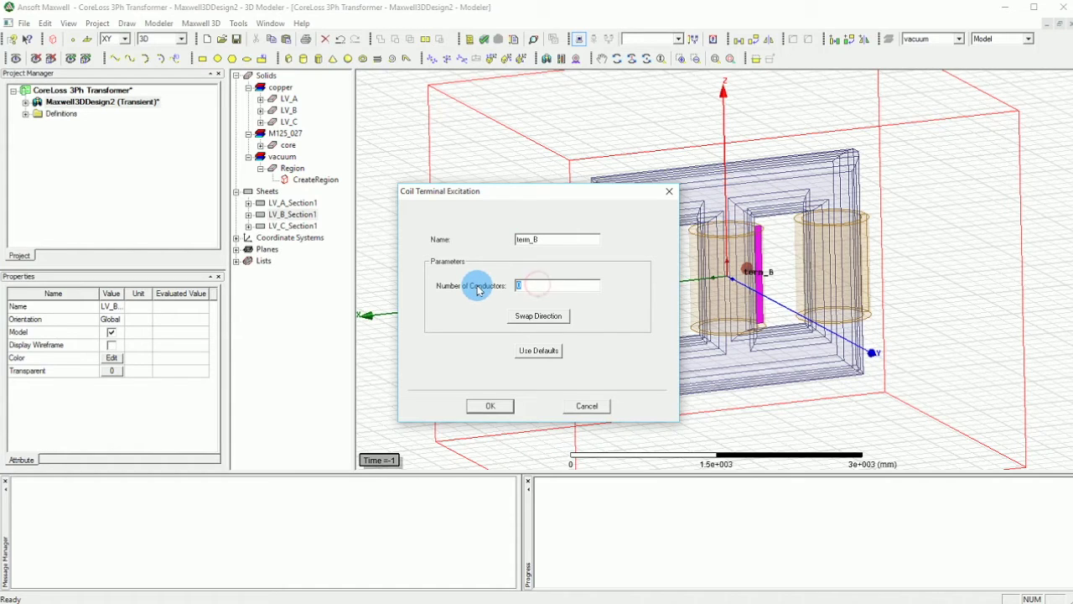
type("50")
key("Return")
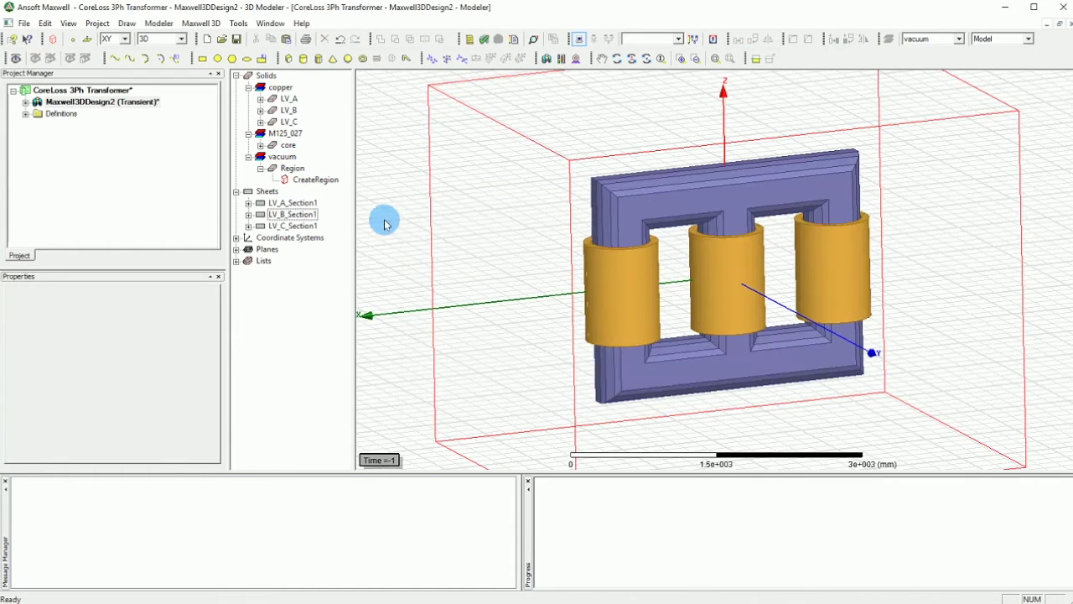
Assign LV_C_Section1 as coil terminal term_C with 76 conductors
left_click(318, 226)
right_click(319, 227)
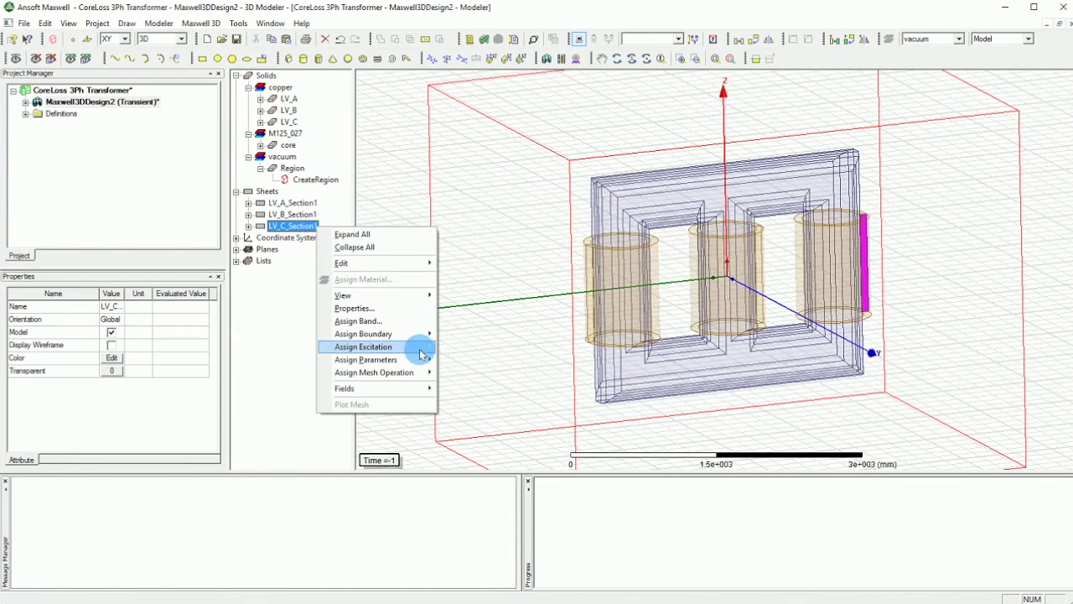
mouse_move(411, 346)
left_click(478, 346)
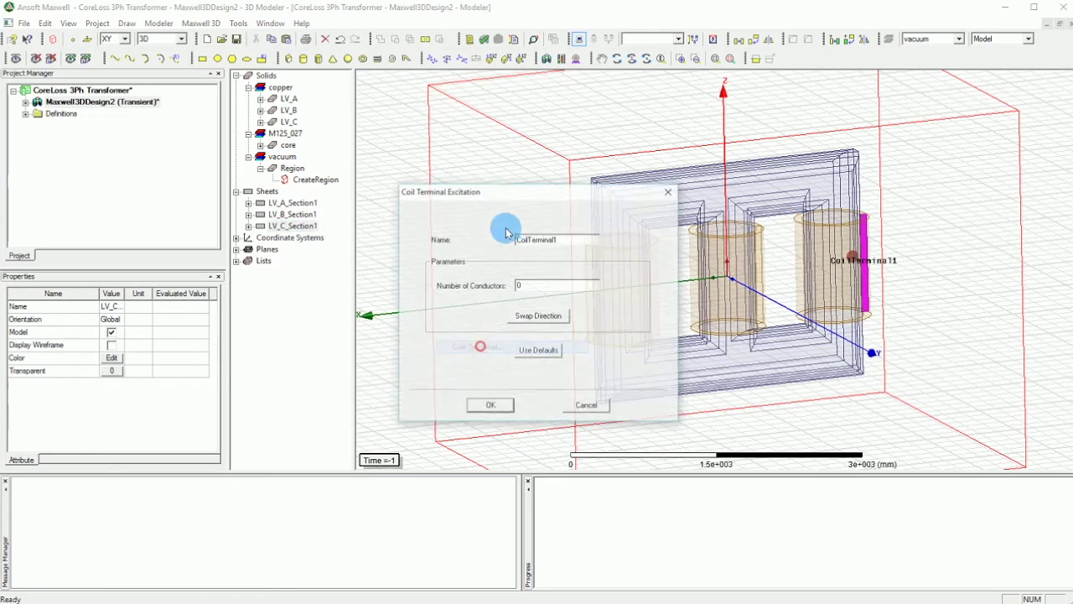
double_click(559, 239)
type("term_C")
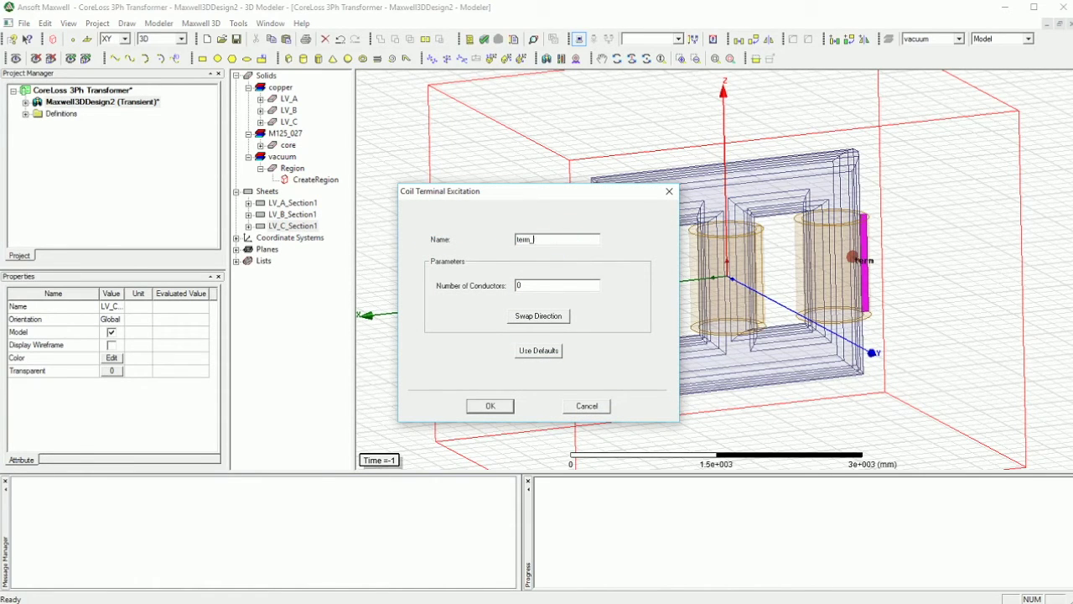
left_click(534, 287)
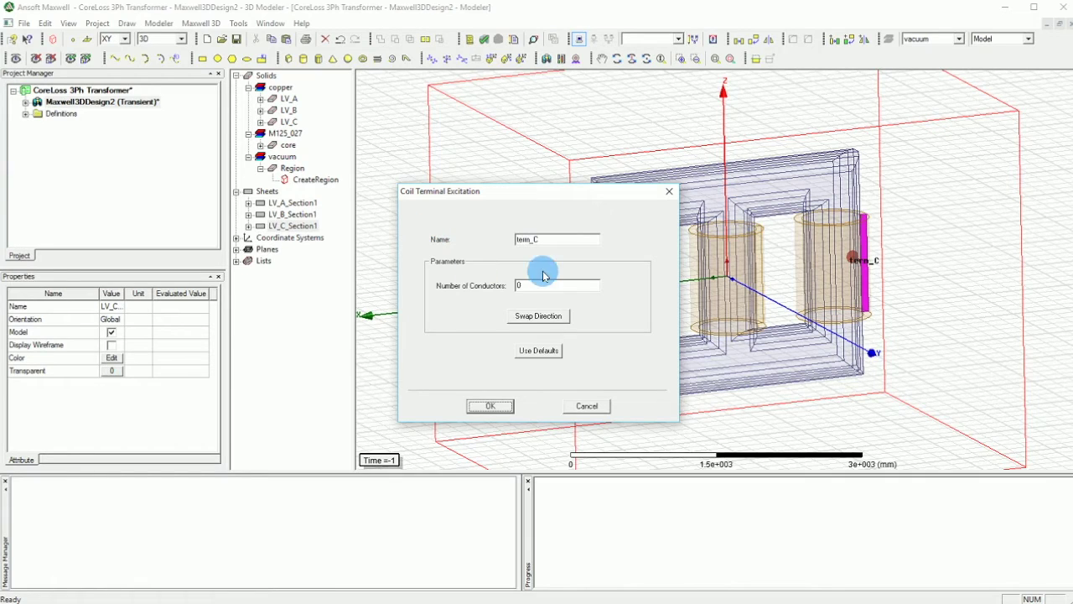
double_click(535, 287)
type("76")
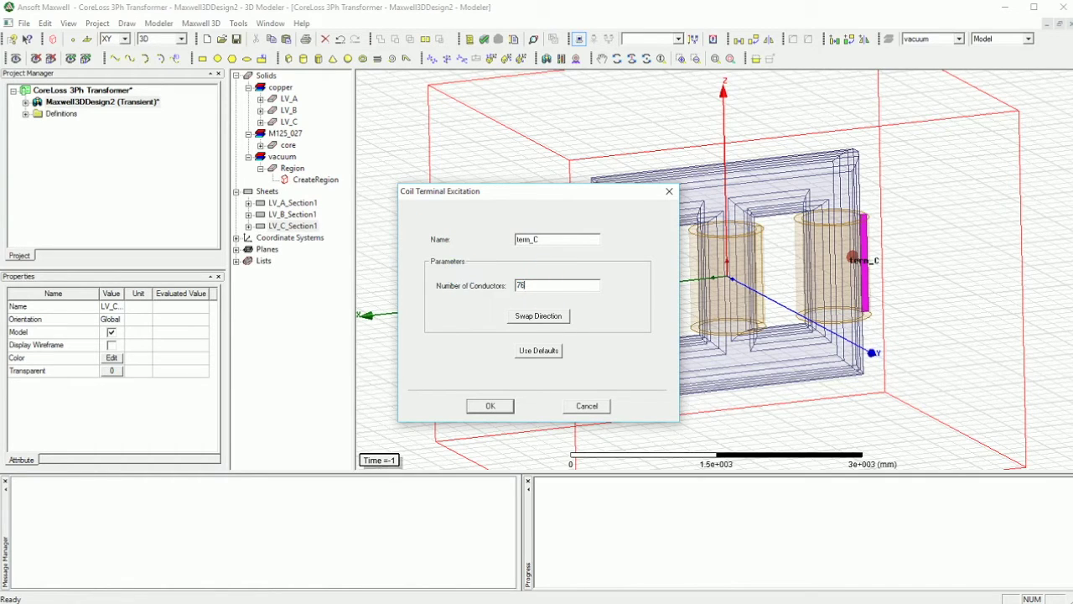
left_click(474, 406)
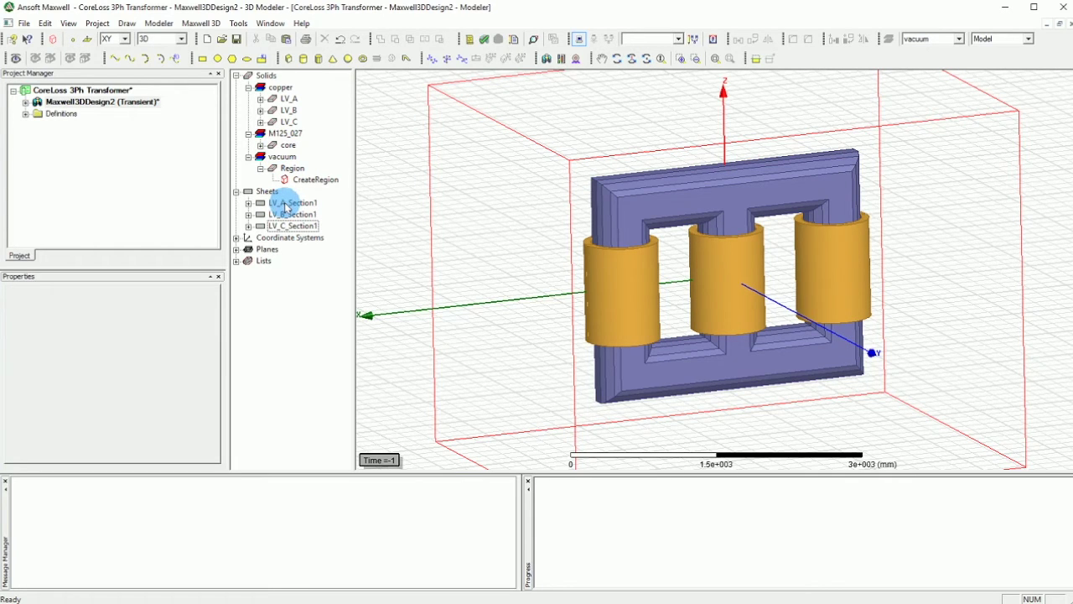
Under Excitations, change terminalA's Name property to term_A
left_click(23, 102)
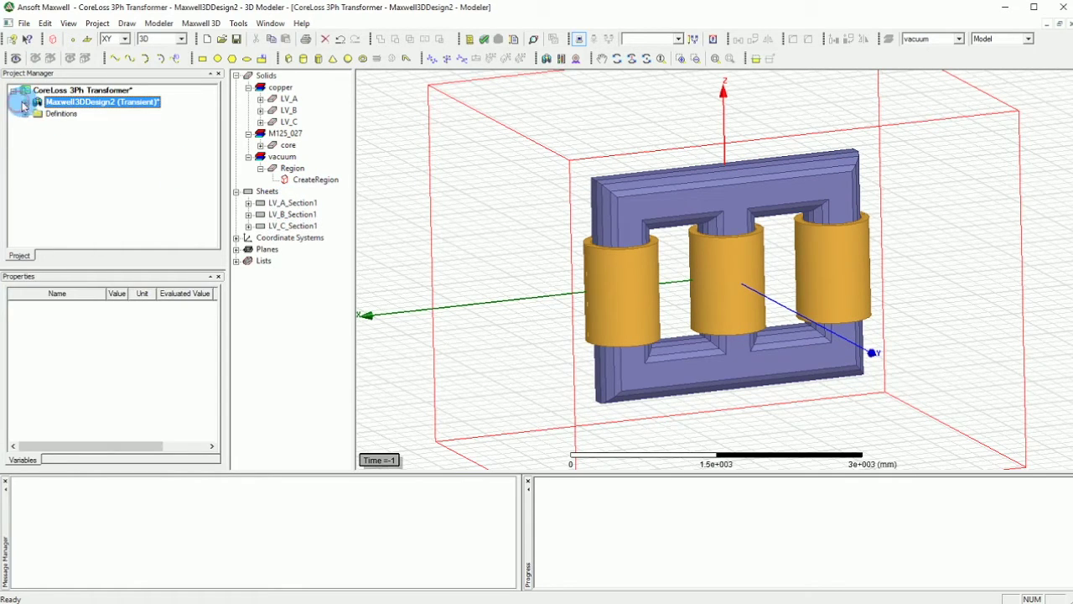
left_click(25, 102)
left_click(38, 137)
left_click(78, 149)
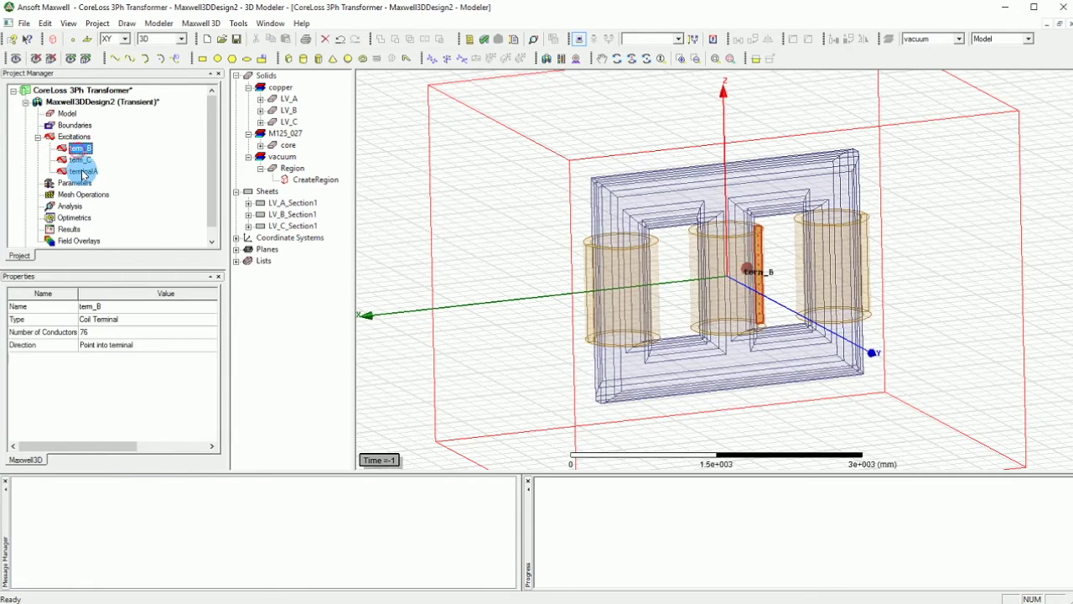
left_click(83, 172)
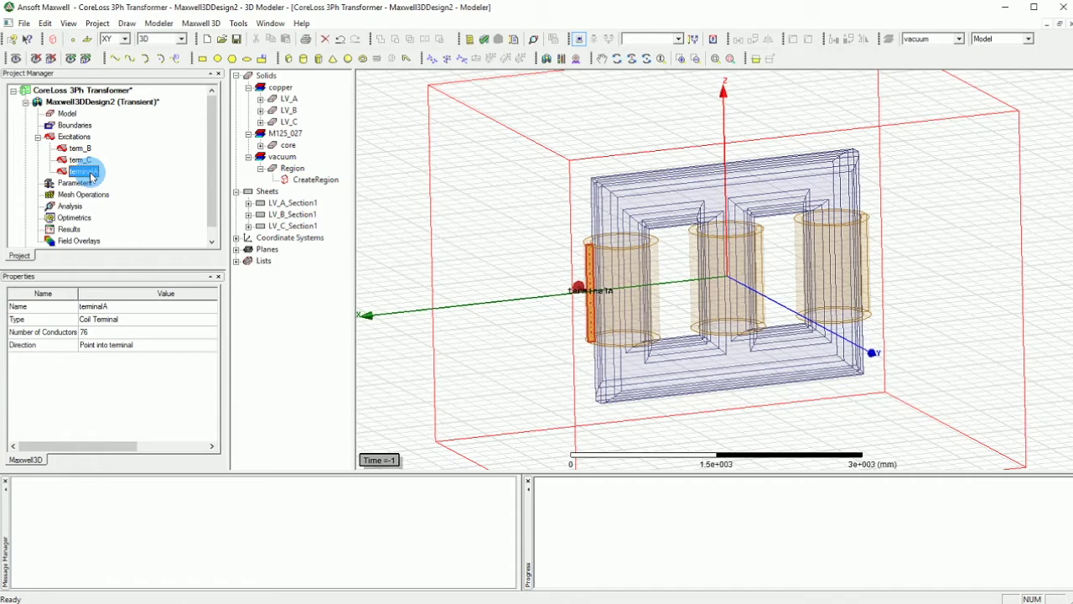
left_click(101, 305)
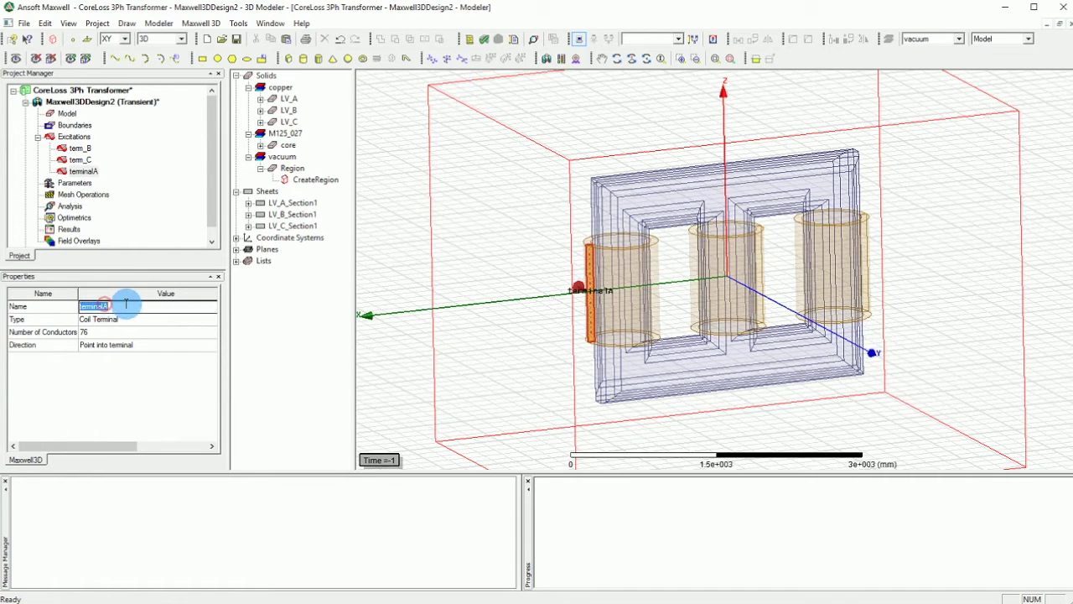
type("term_")
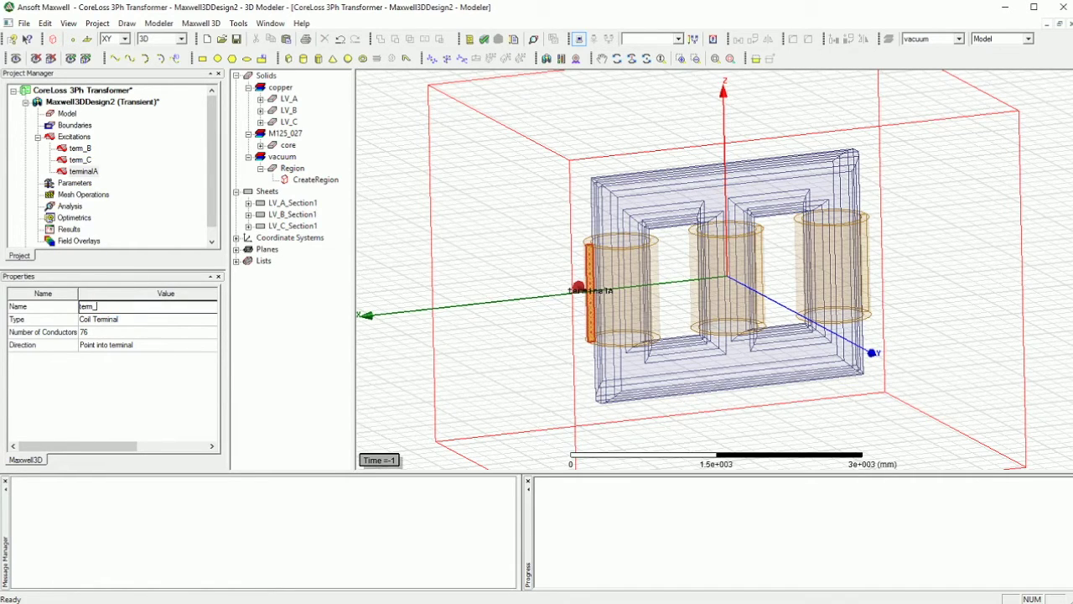
type("A")
left_click(127, 315)
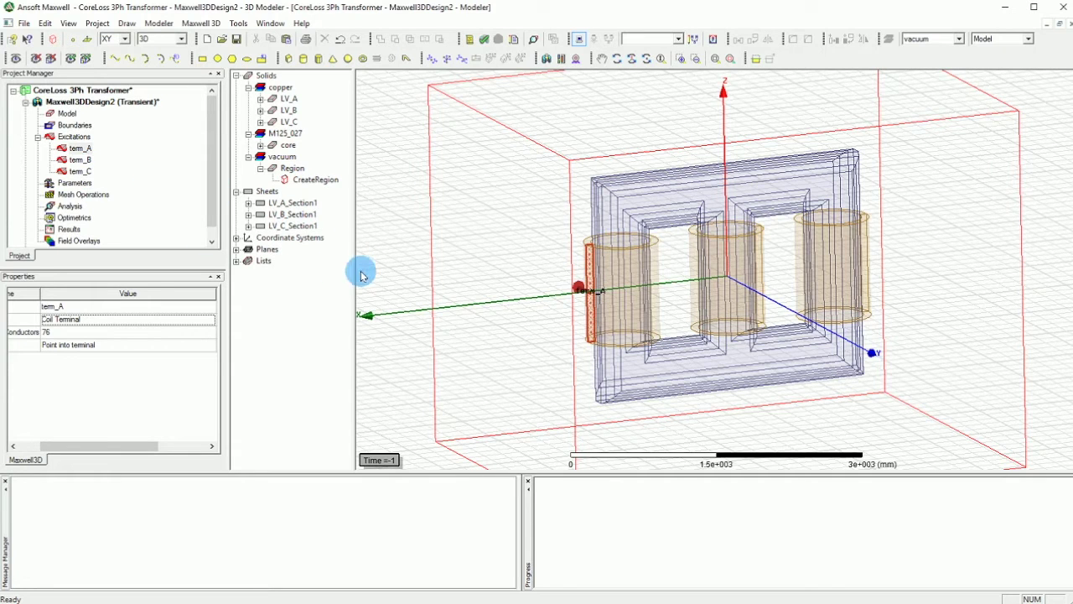
left_click(75, 137)
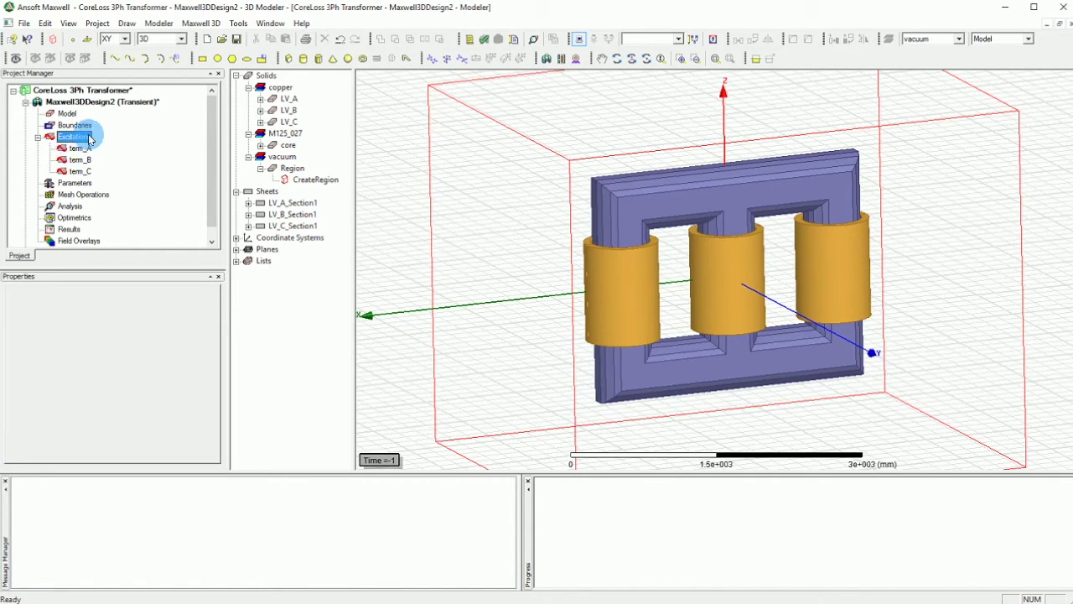
Add winding WindingA with Type Voltage and a Resistance of 1 mOhm
right_click(88, 136)
mouse_move(191, 222)
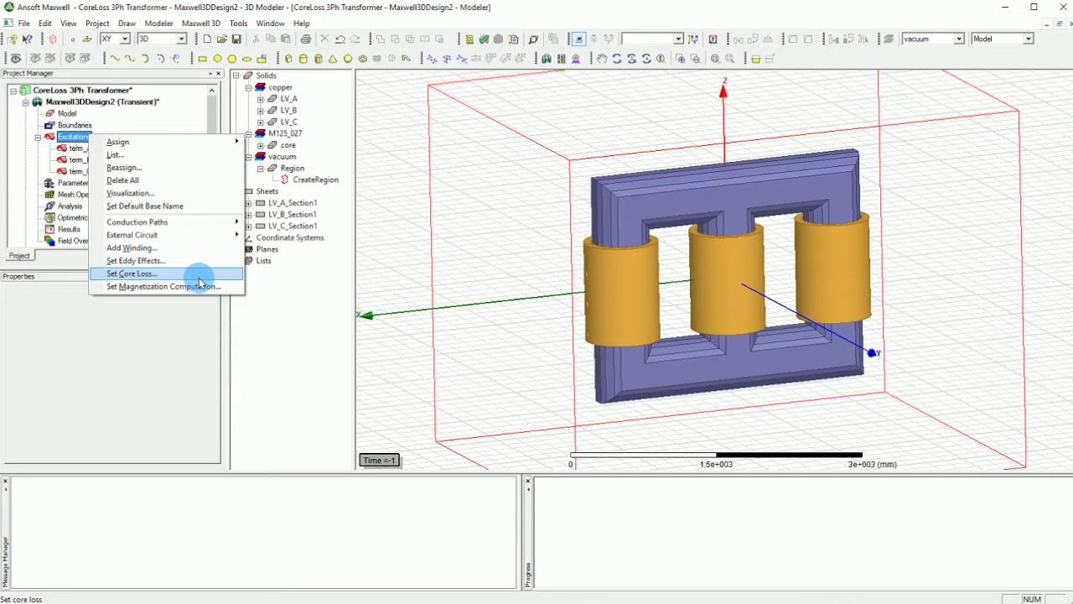
left_click(156, 248)
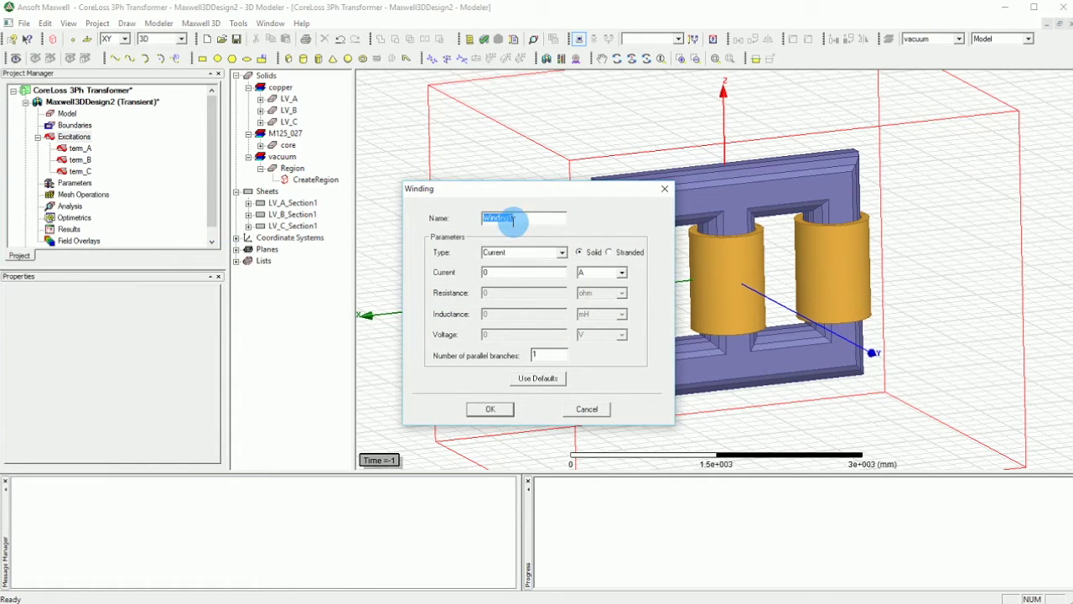
type("W")
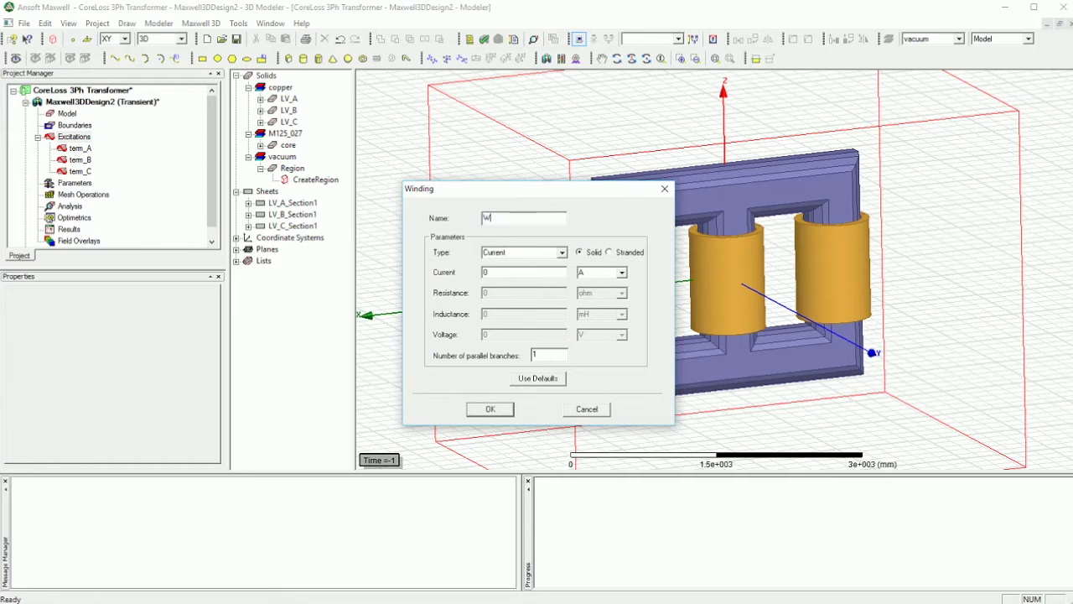
type("indingA")
left_click(555, 252)
left_click(508, 277)
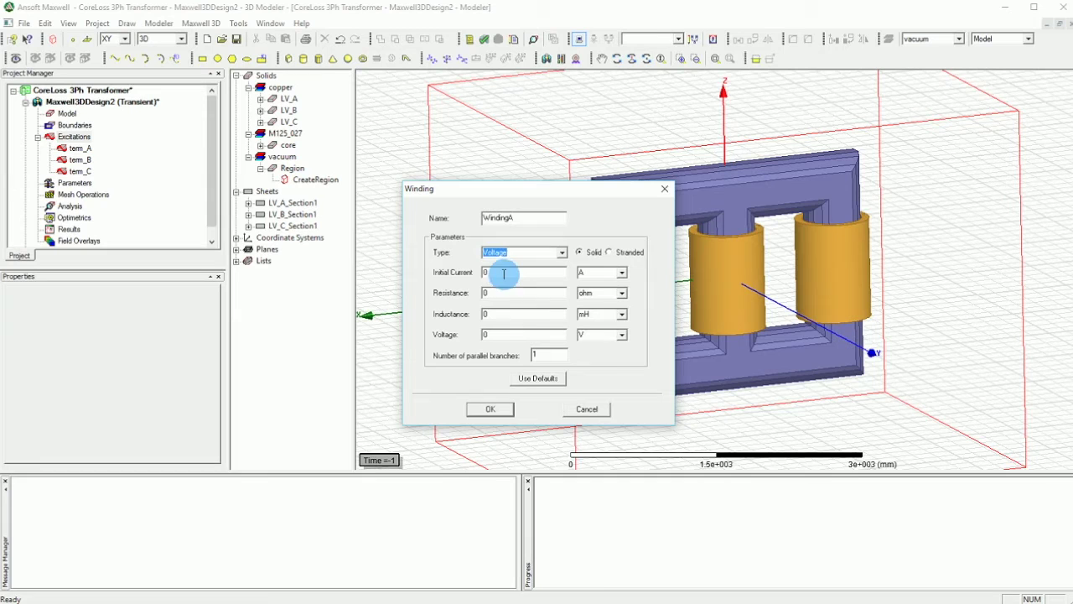
double_click(505, 288)
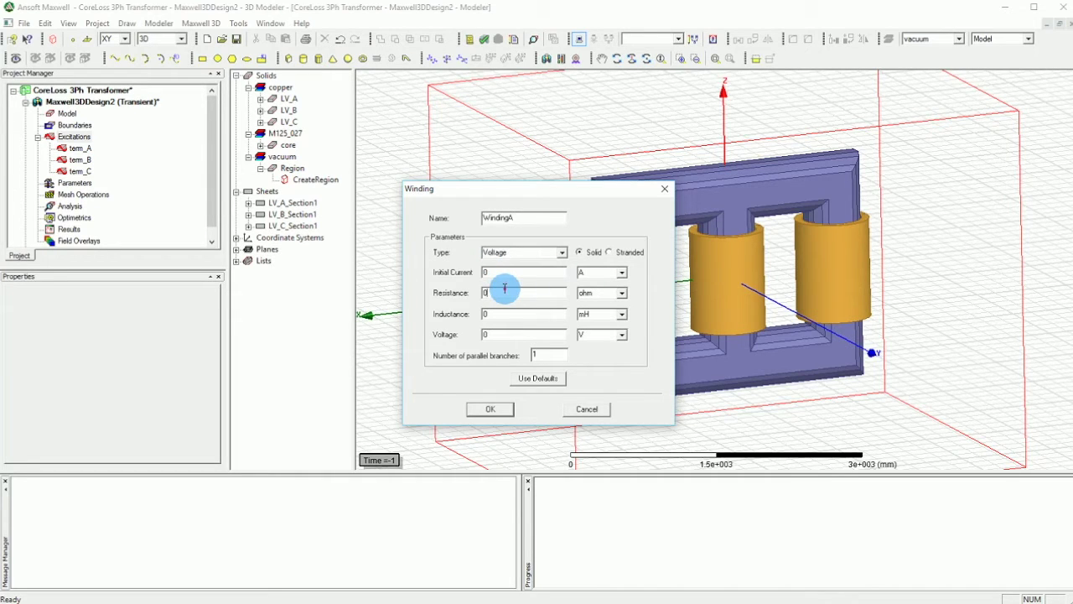
type("1")
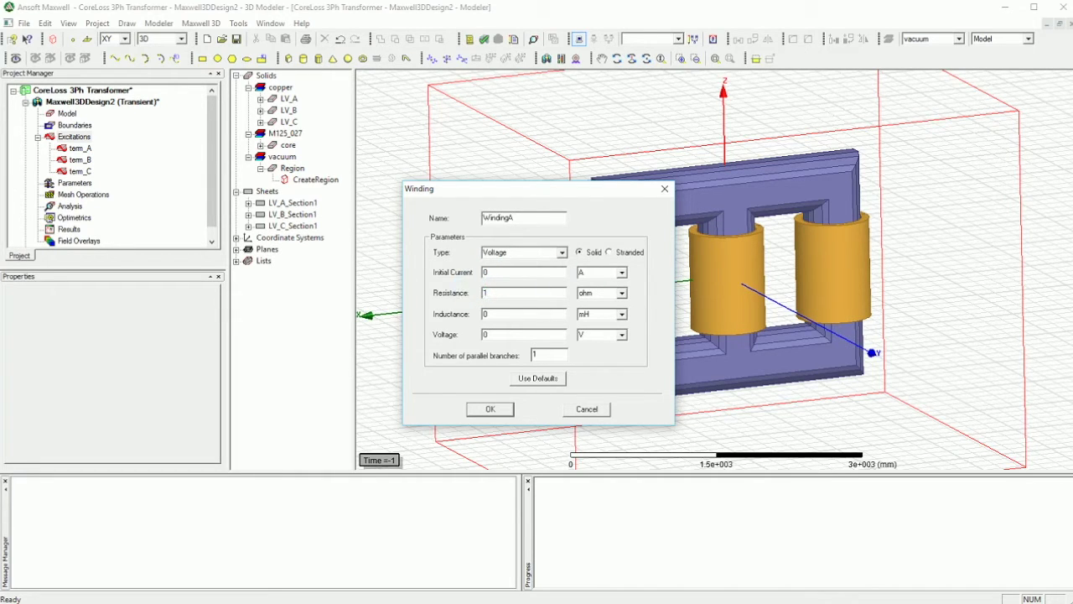
left_click(589, 294)
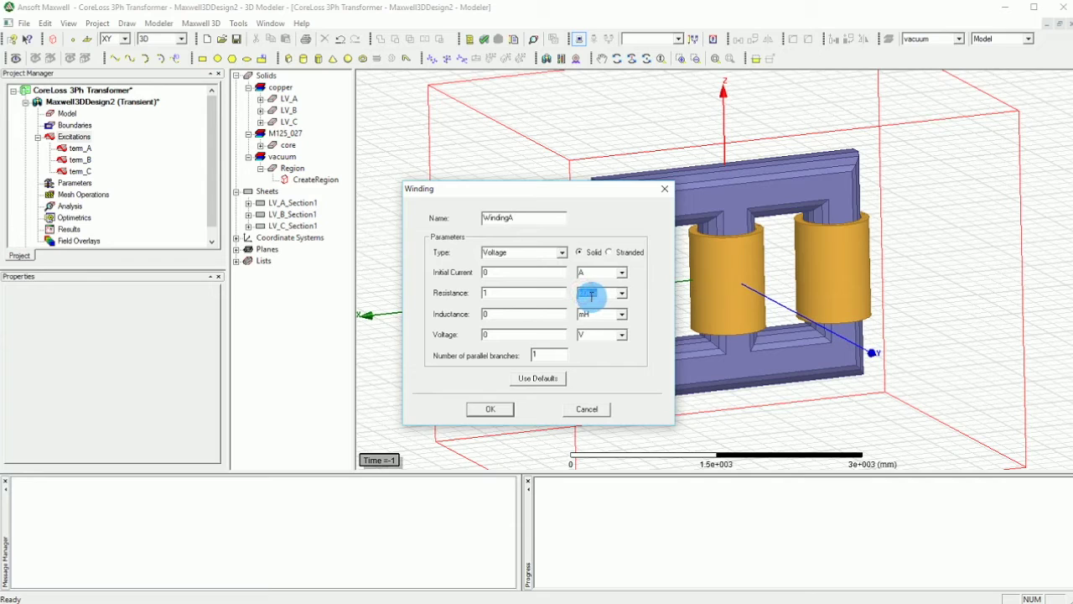
key("m")
left_click(501, 313)
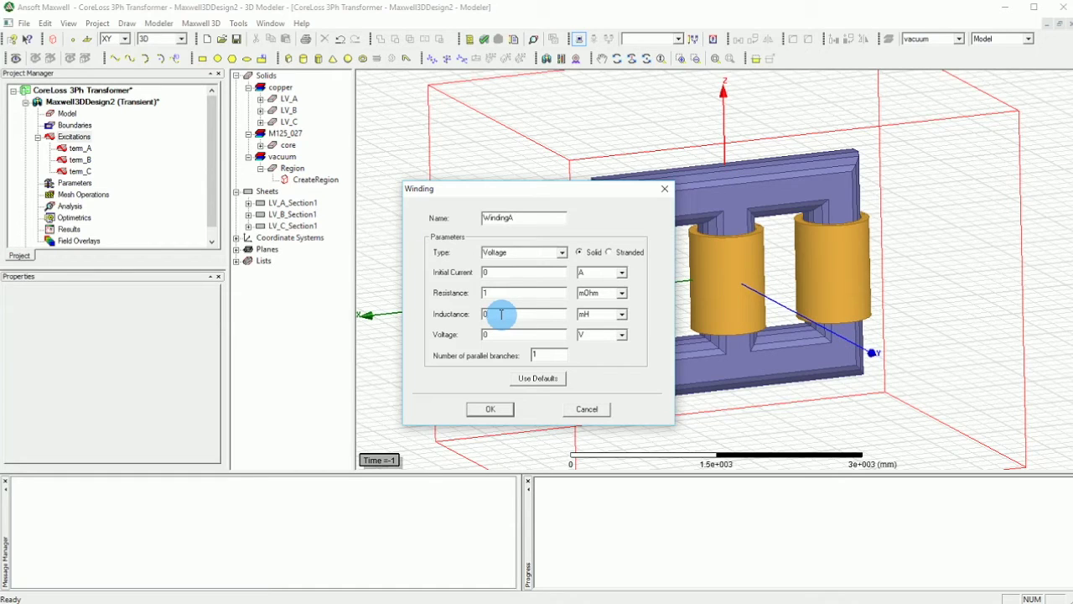
Replace WindingA's voltage value 0 with Vpeak(1-exp(-50*time))
double_click(491, 335)
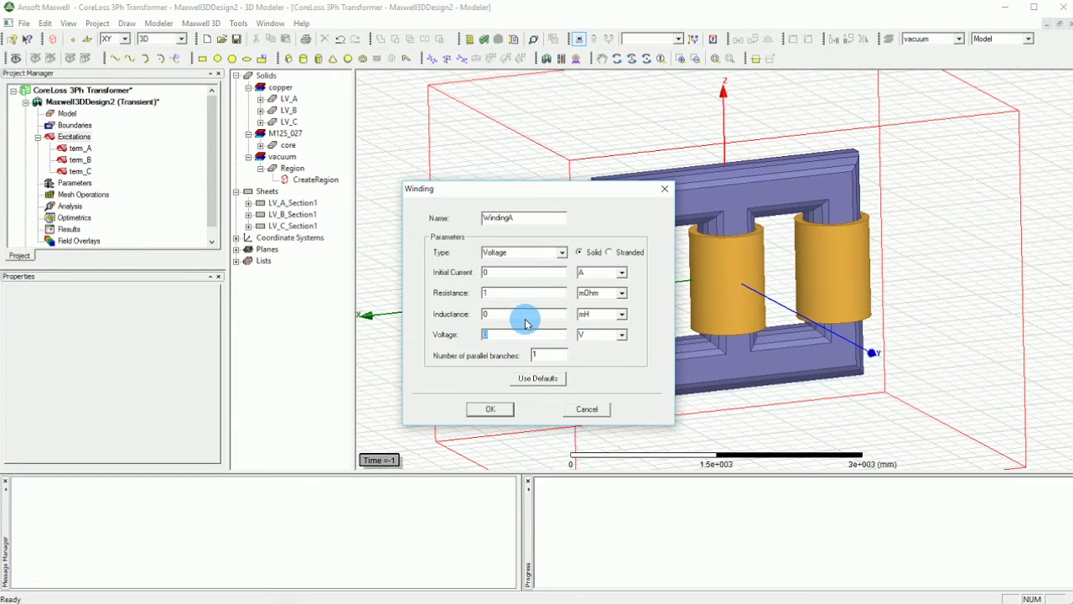
type("Vpe")
type("ak()")
type("1-")
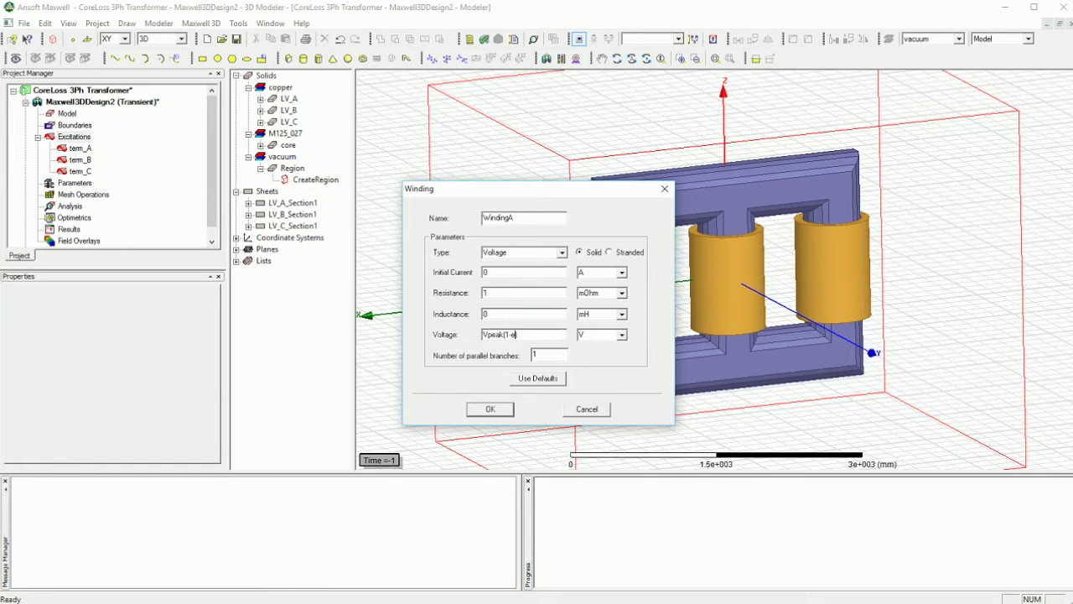
type("exp(")
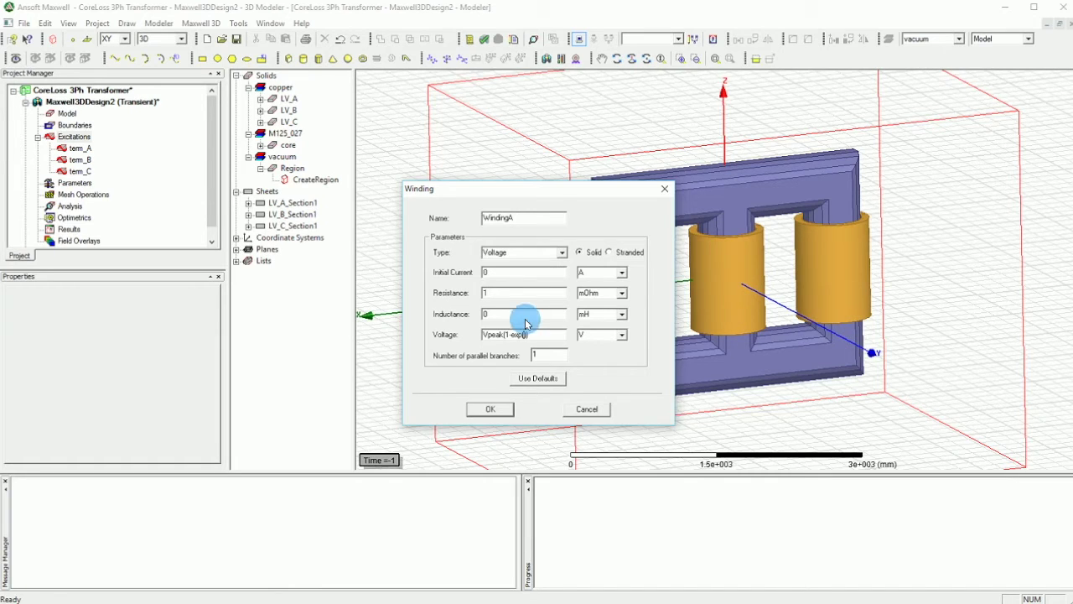
type("-50*")
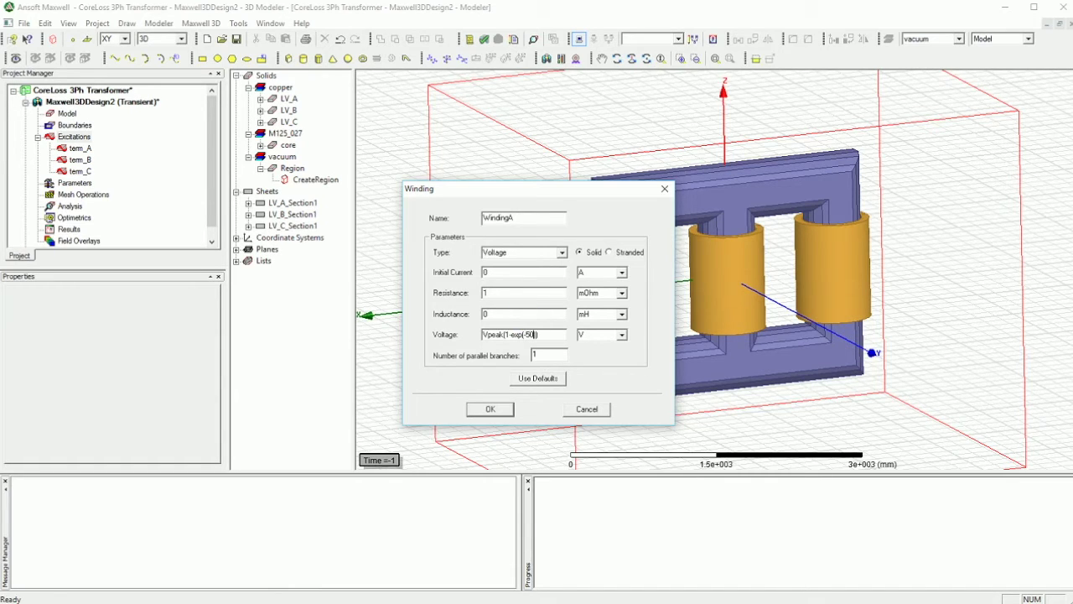
type("time)")
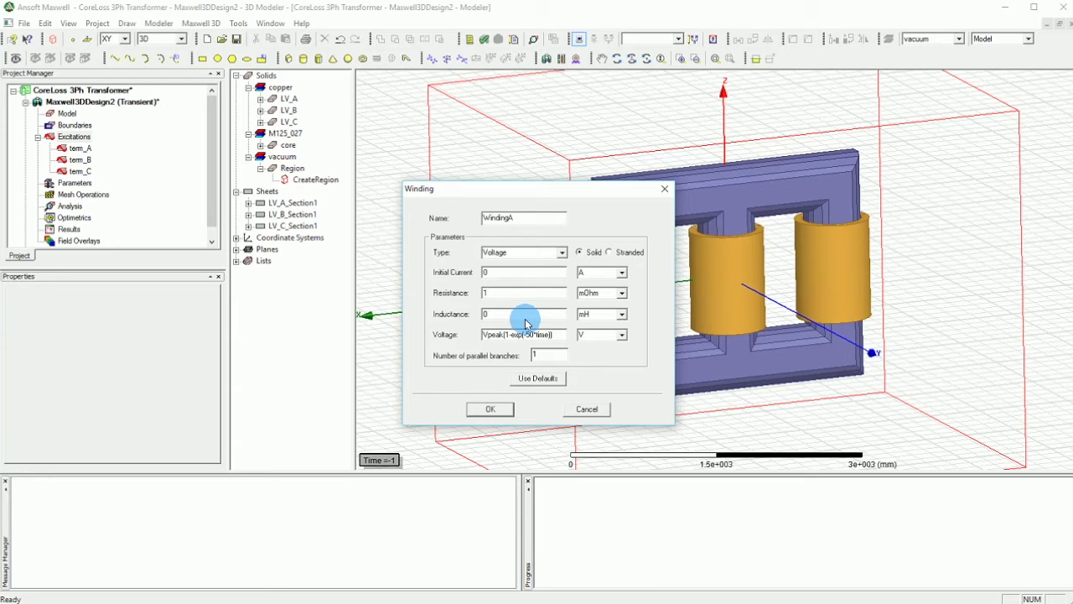
Complete the voltage as Vpeak(1-exp(-50*time))*cos(2*pi*60*time) with its closing parenthesis
type(")*cos(")
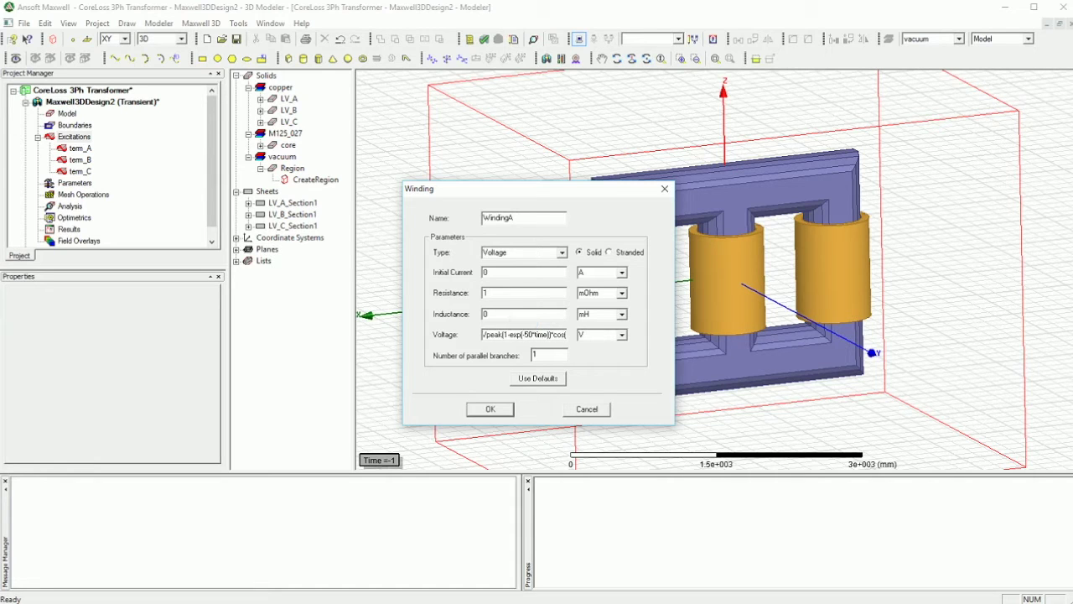
type("2*")
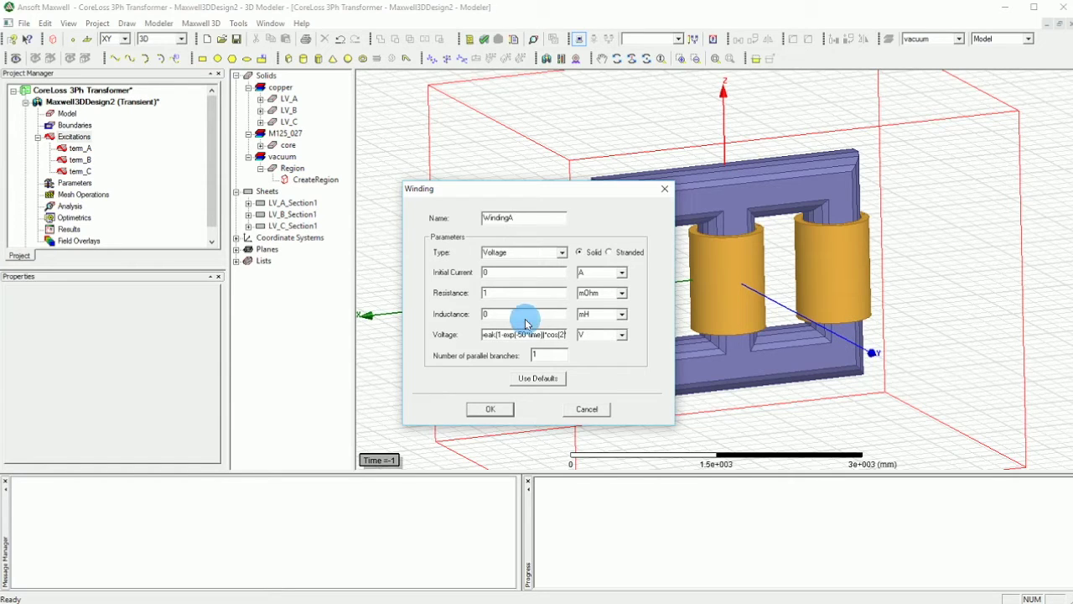
type("pi*60*time")
left_click(561, 333)
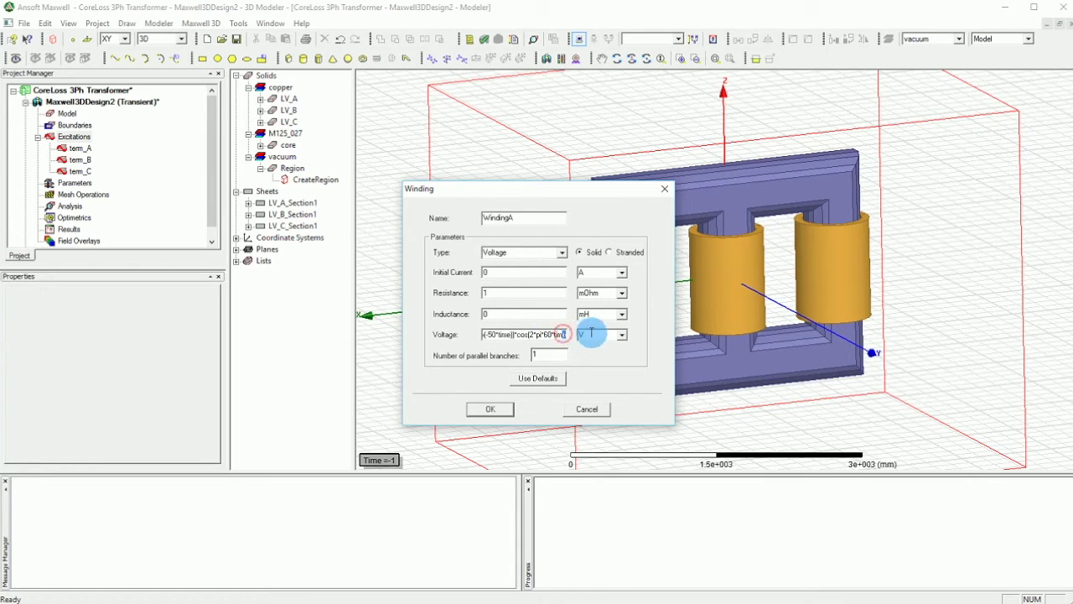
left_click(556, 334)
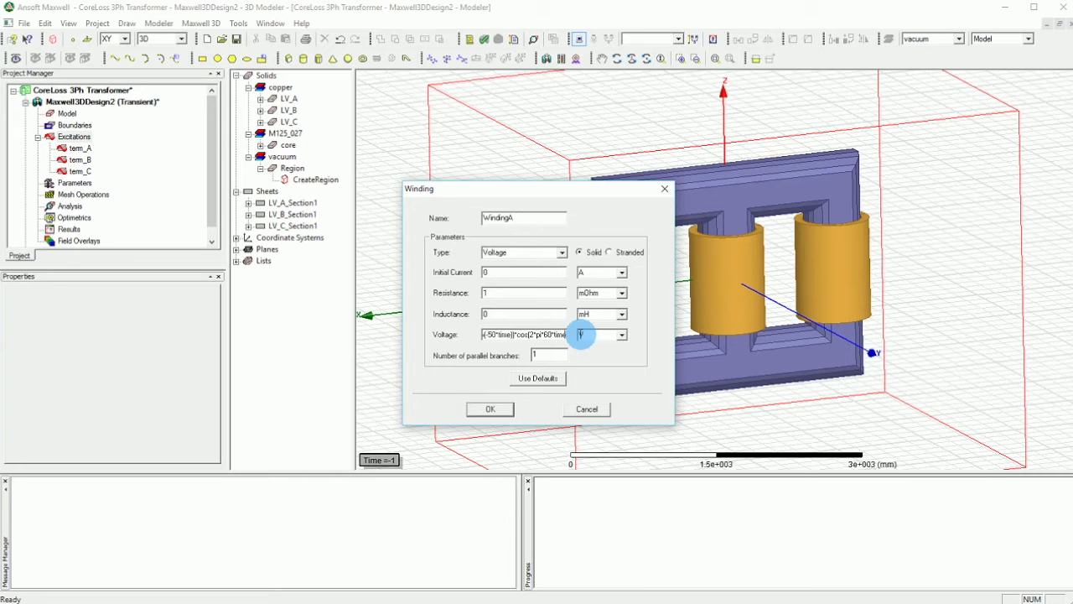
left_click(564, 334)
type(")")
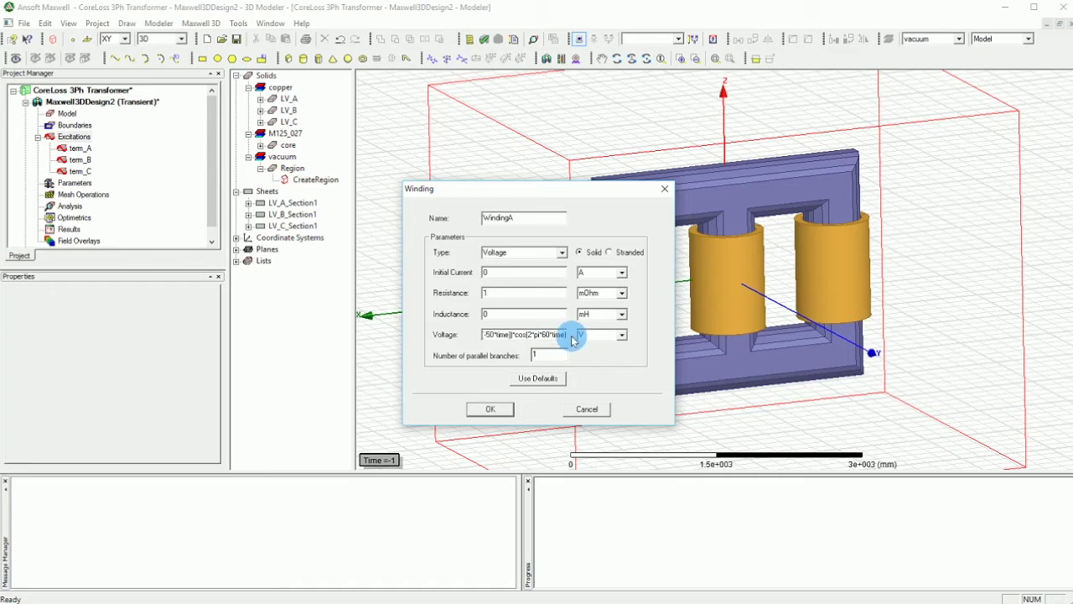
left_click_drag(566, 334, 364, 333)
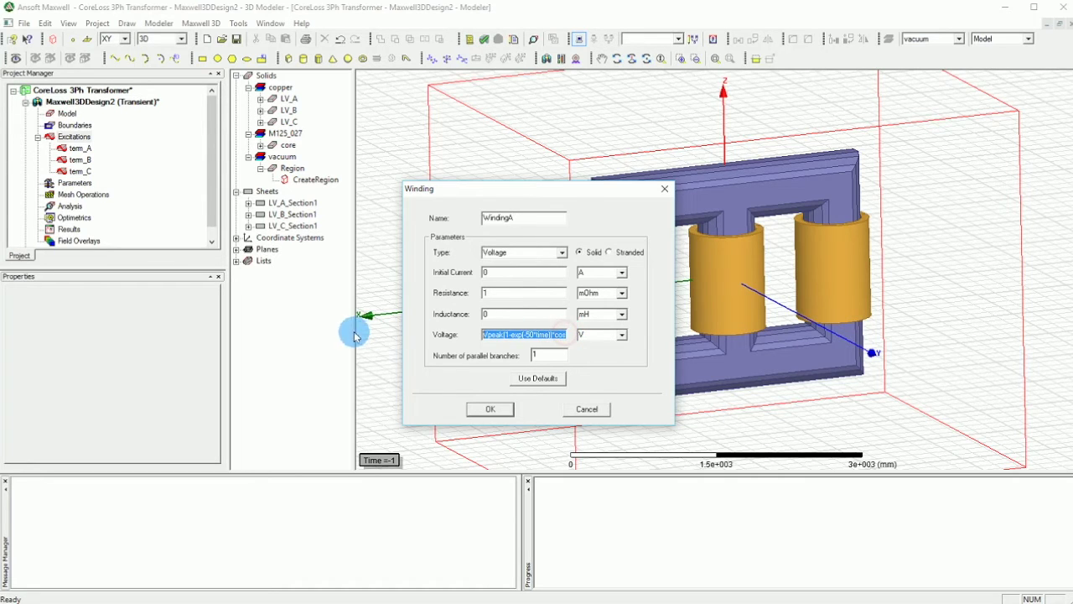
Submit the winding, dismiss the Vpeak function-name error, and insert * after Vpeak
left_click(500, 414)
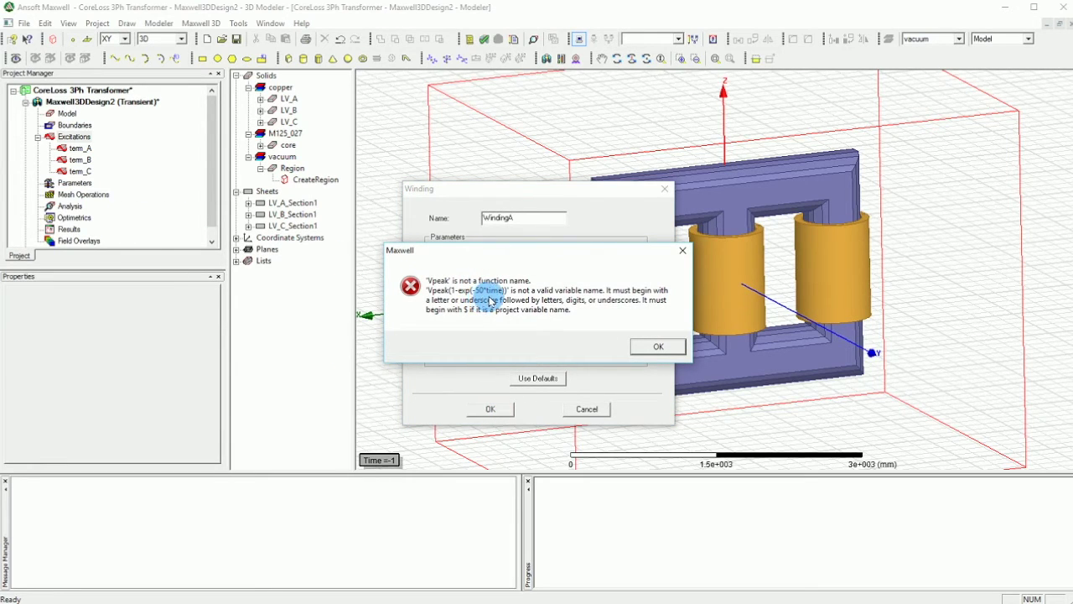
left_click(654, 346)
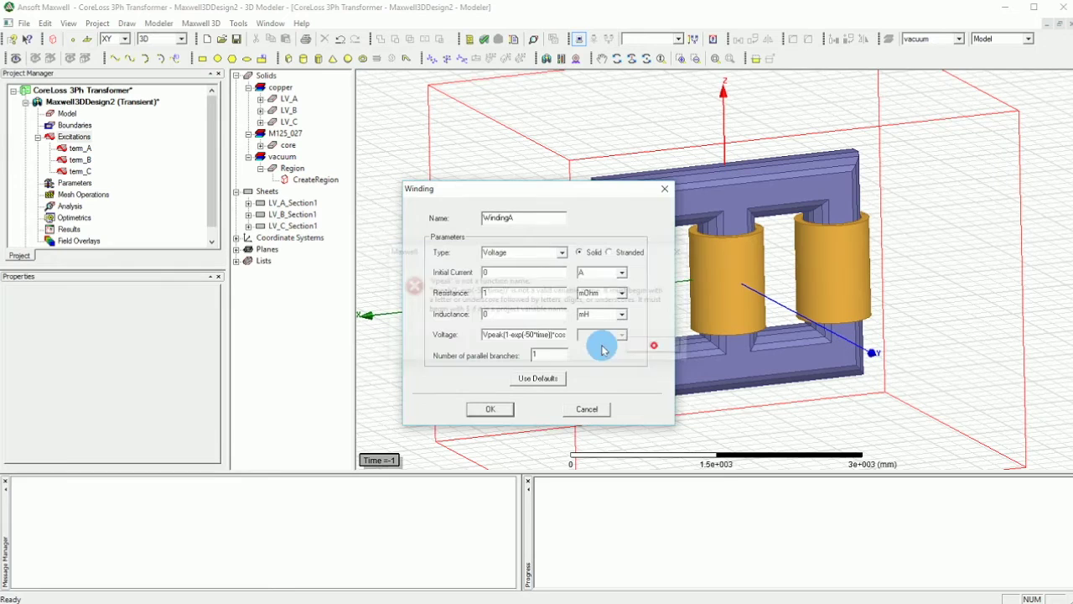
left_click(554, 334)
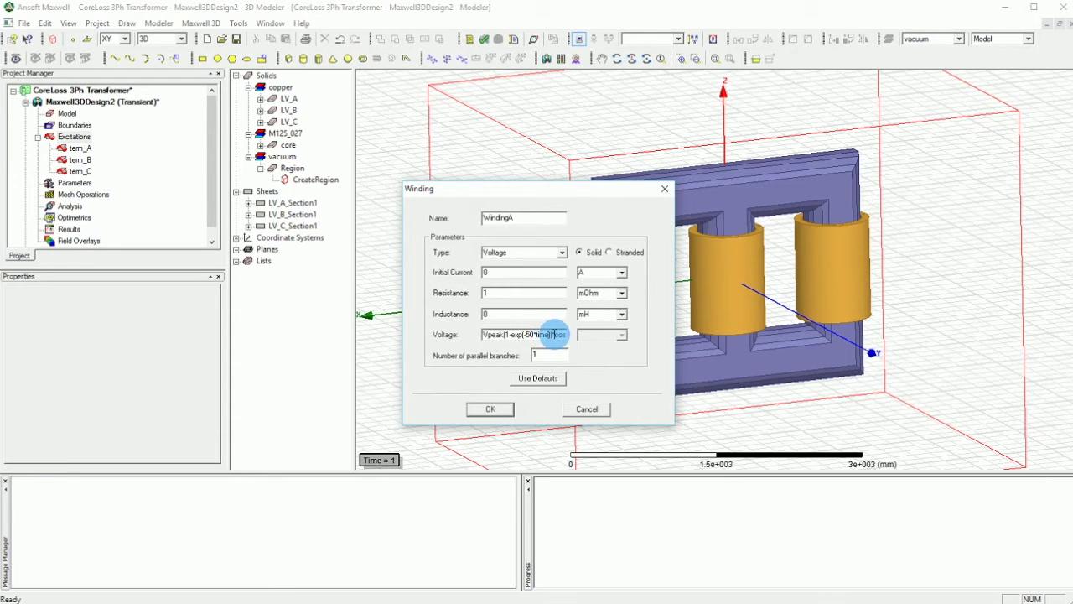
left_click(505, 335)
type("*")
Copy the corrected voltage expression Vpeak*(1-exp(-50*time))*cos(2*pi*60*time)
left_click(484, 335)
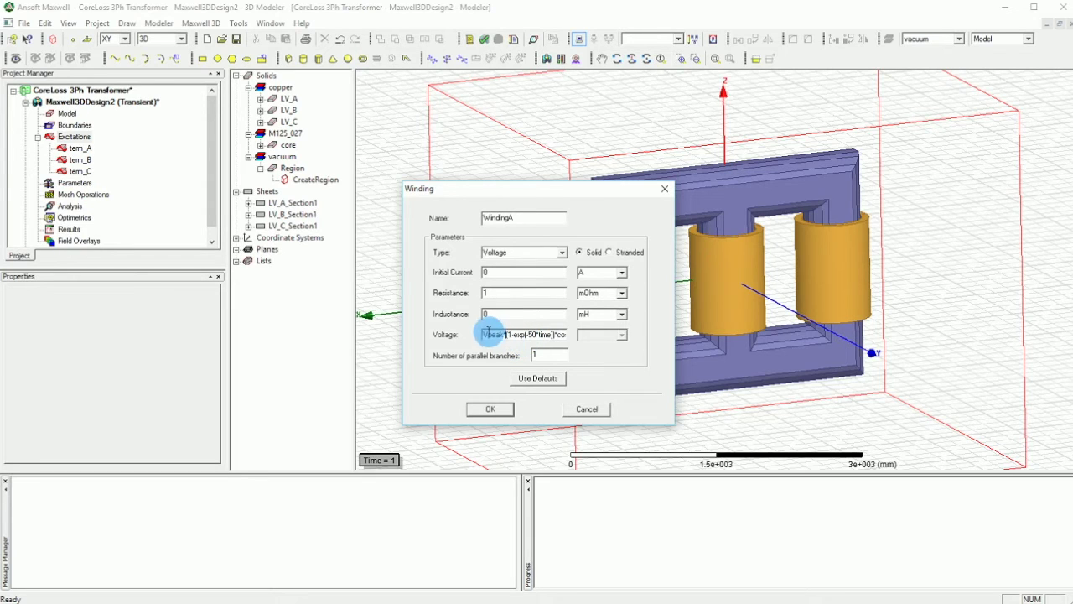
left_click_drag(484, 334, 550, 339)
right_click(549, 340)
left_click(578, 377)
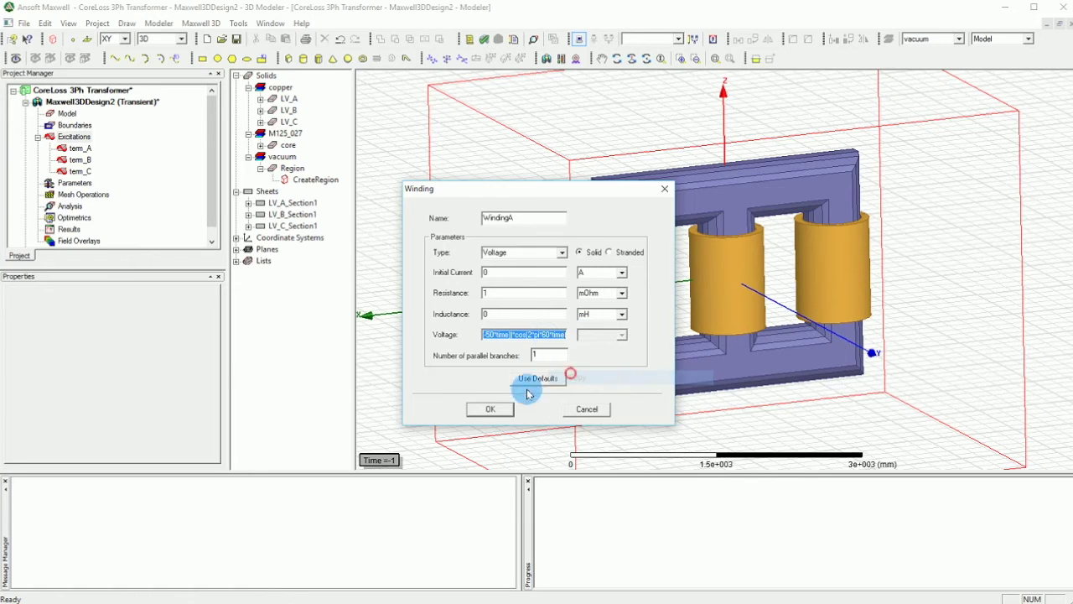
Give Vpeak the value 13800*sqrt(2)/sqrt(3) V so WindingA is created
left_click(482, 411)
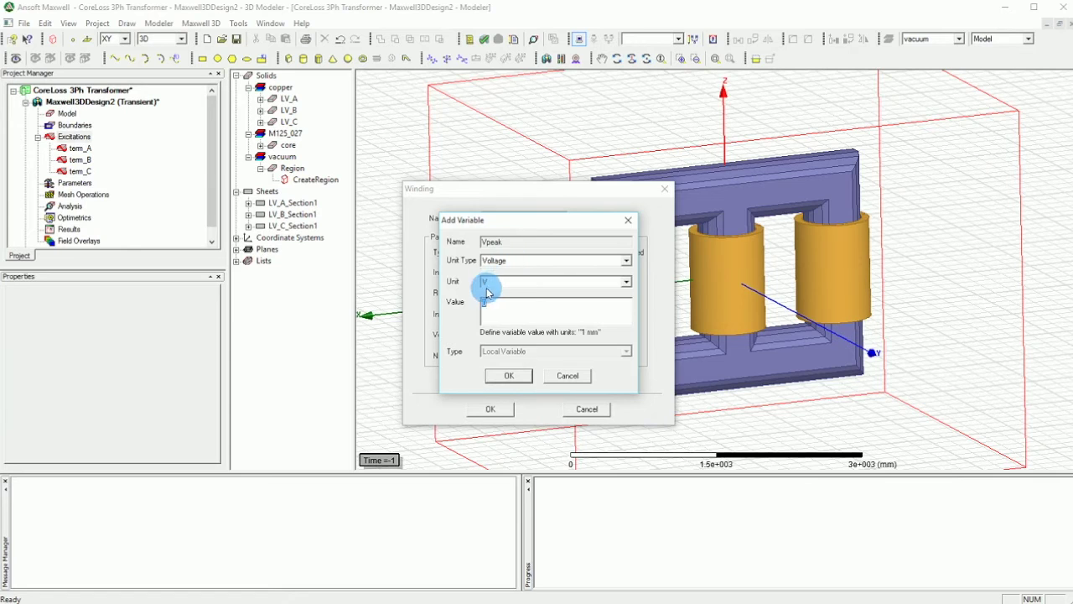
left_click(502, 311)
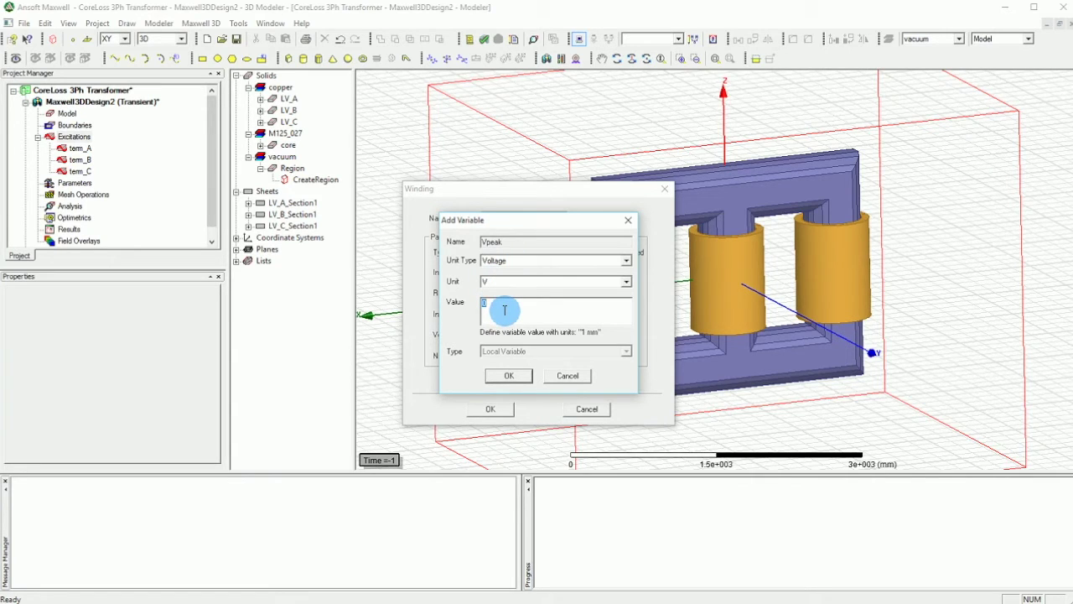
type("13")
type("800")
type("*sqrt")
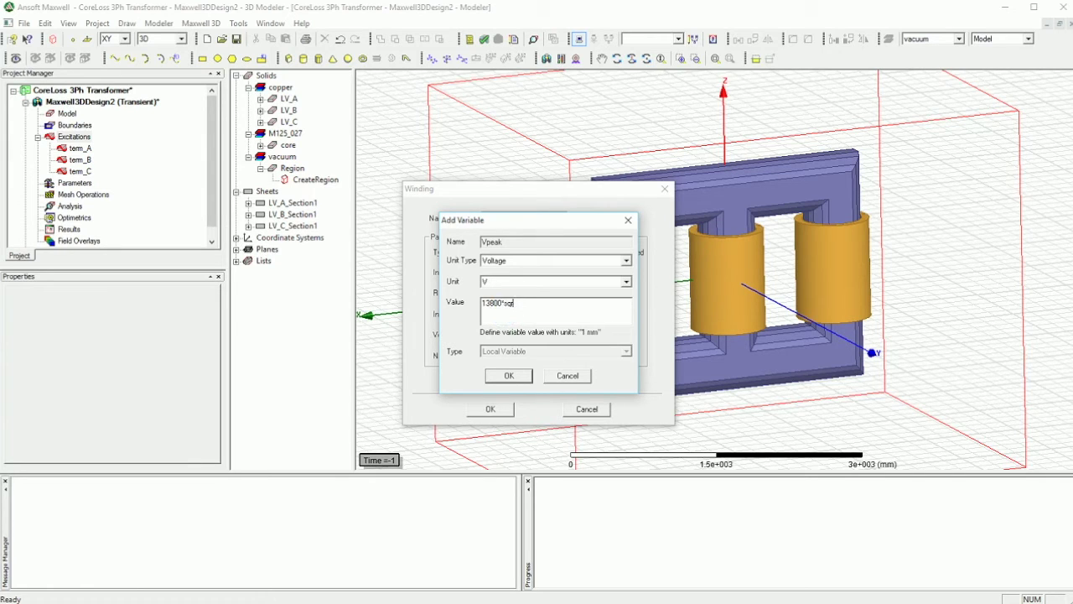
type("(2")
left_click(505, 309)
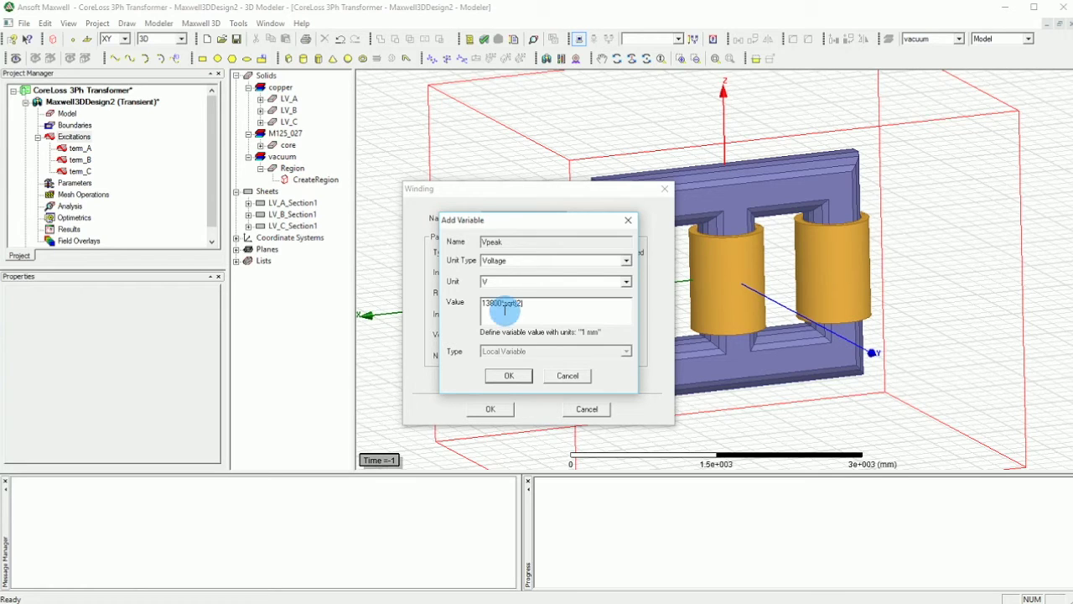
type("/")
type("3qrt")
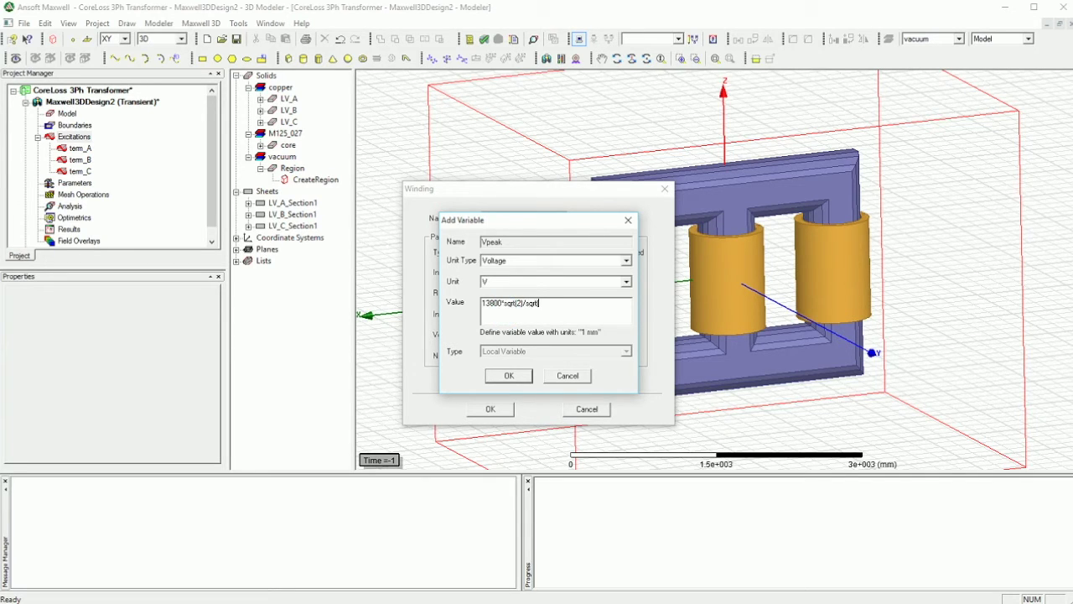
type(")")
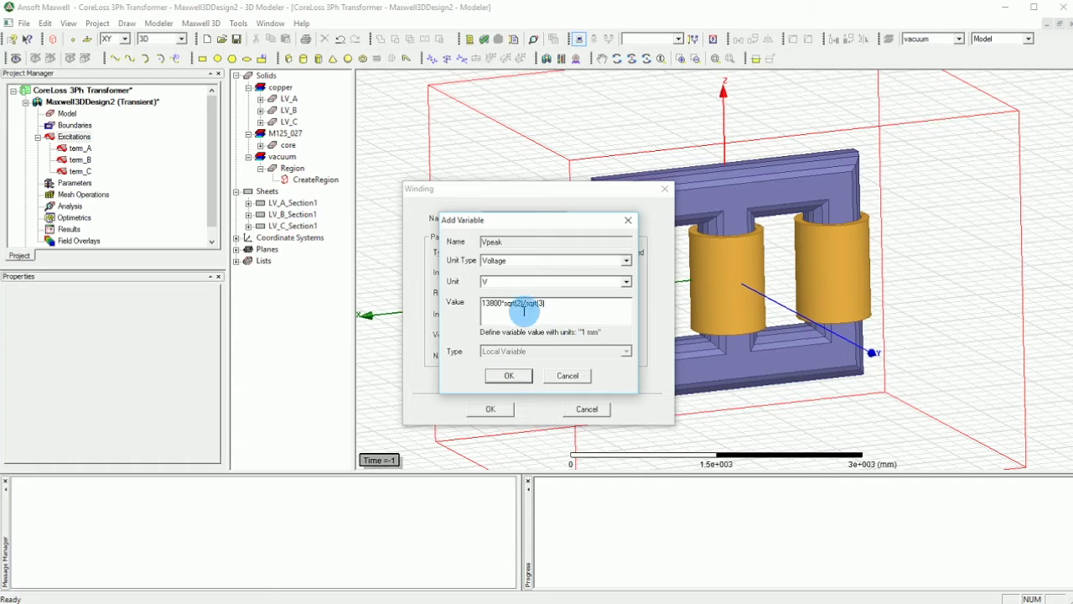
left_click(515, 378)
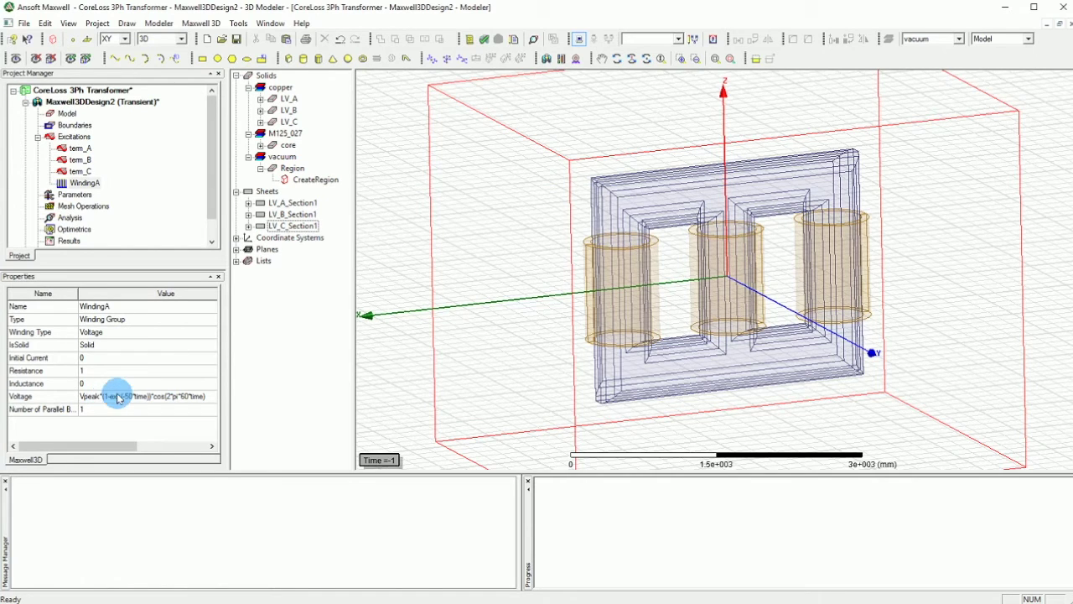
left_click(63, 102)
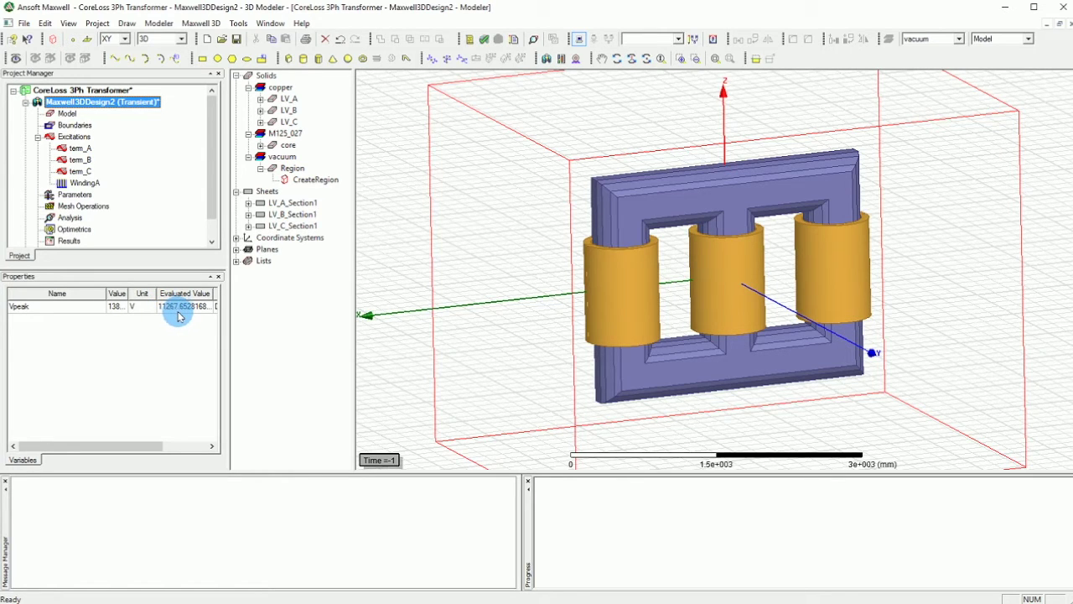
left_click(97, 182)
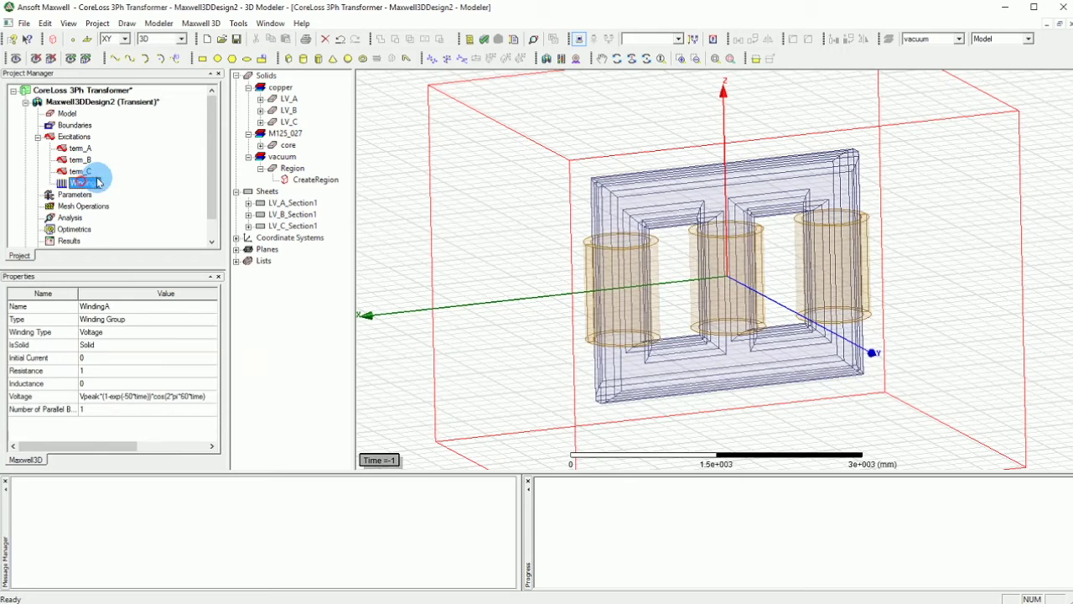
left_click(84, 183)
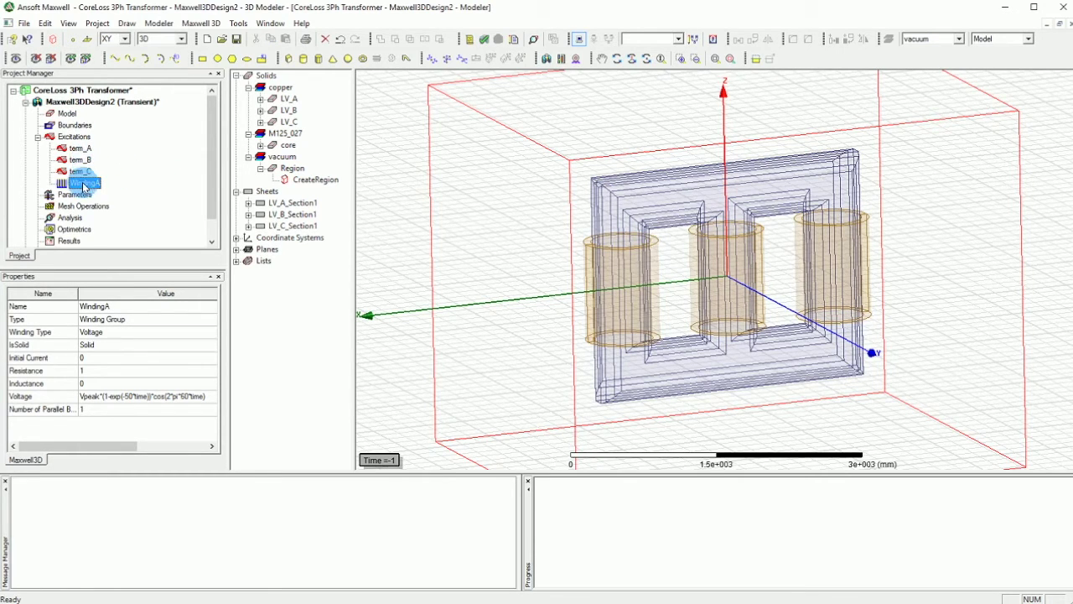
Switch WindingA's conductor type from Solid to Stranded
right_click(74, 137)
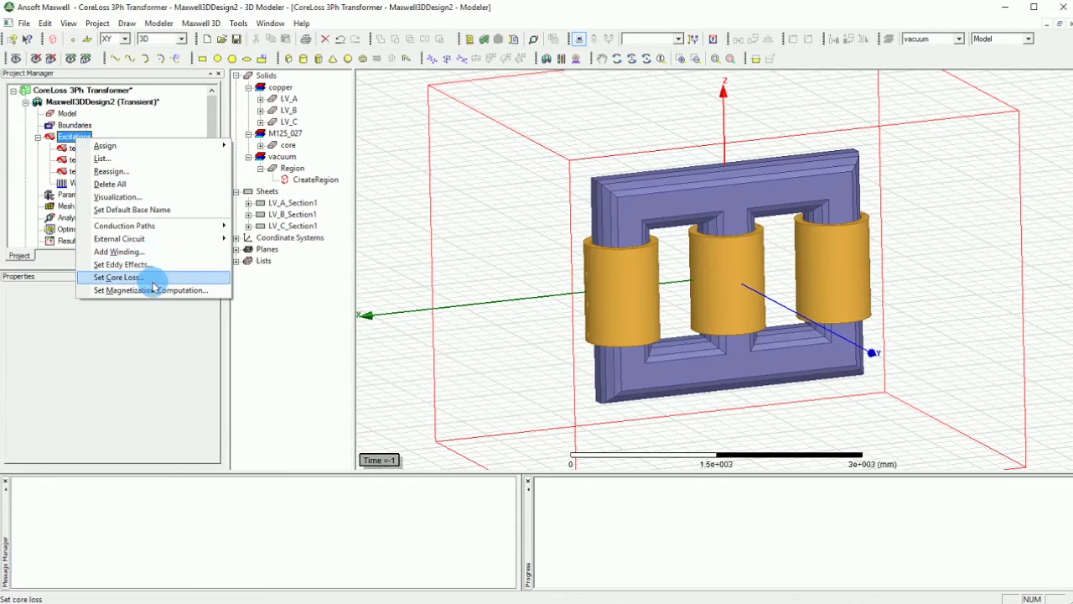
left_click(151, 252)
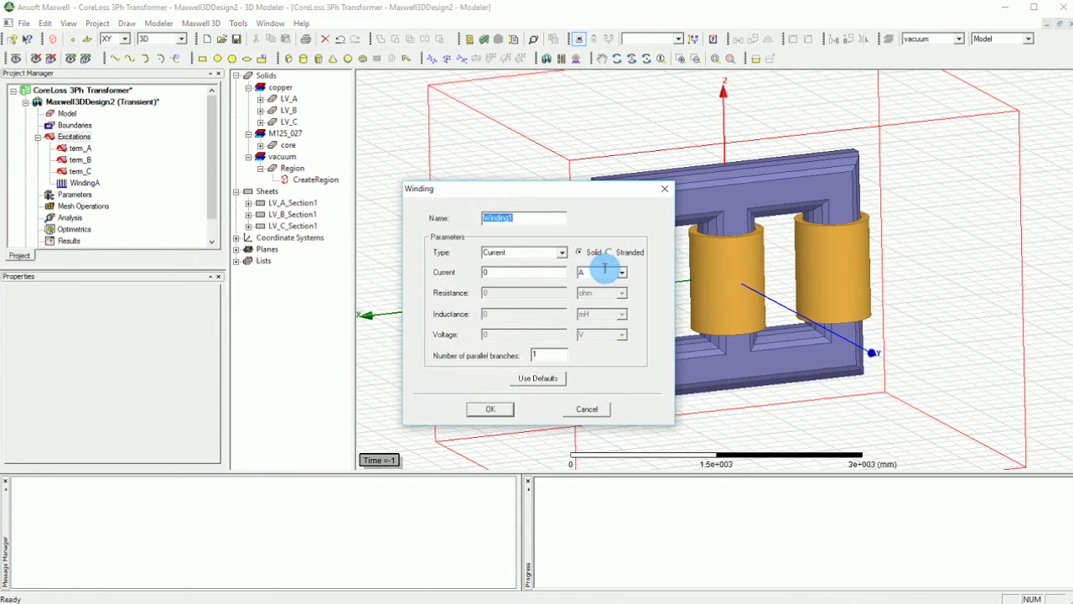
left_click(588, 410)
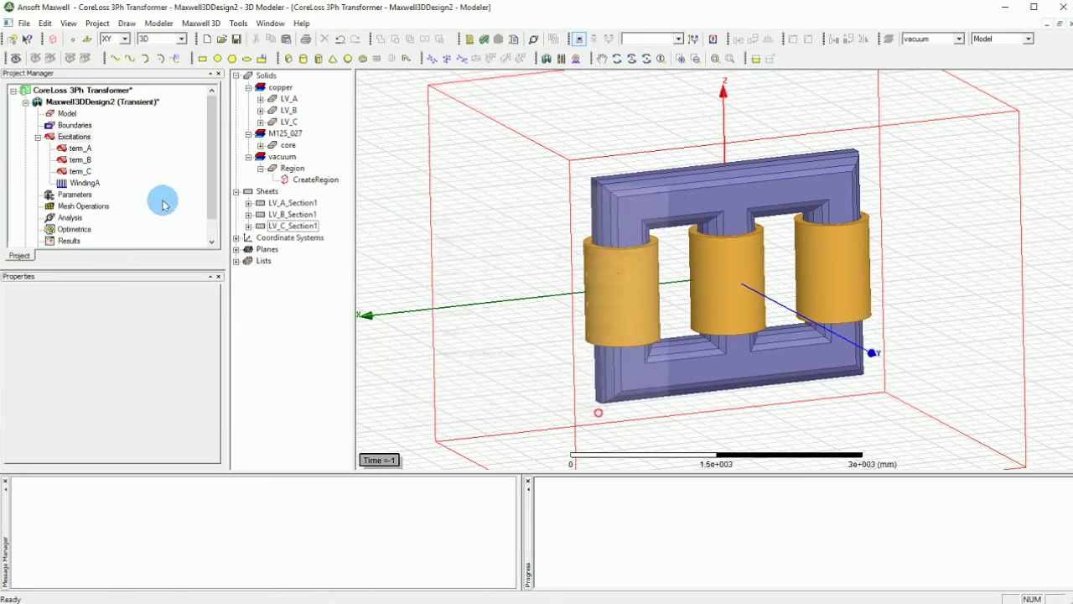
left_click(82, 185)
double_click(82, 184)
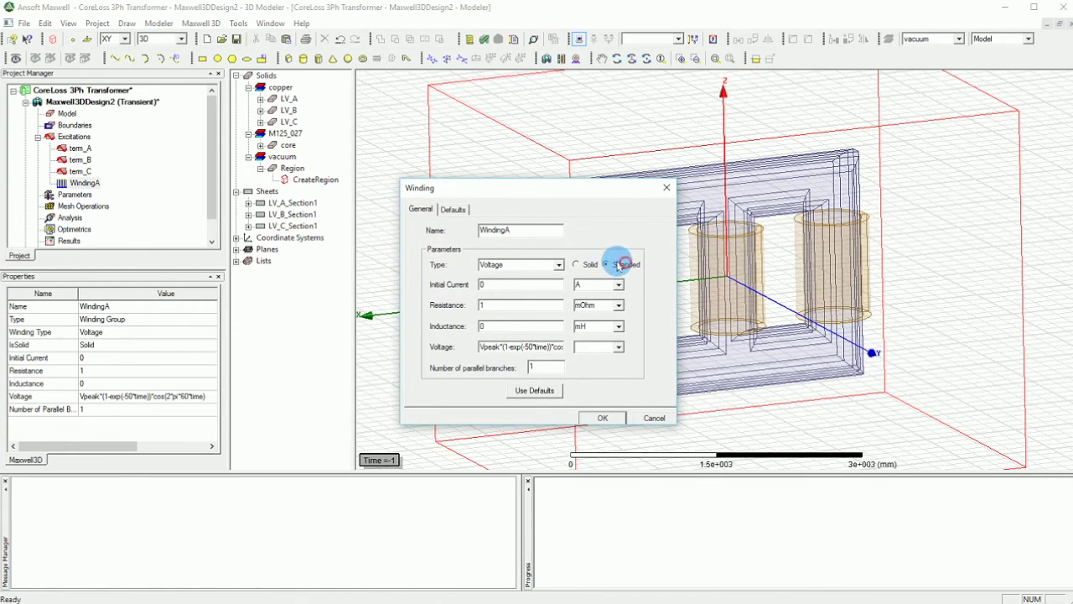
left_click(629, 264)
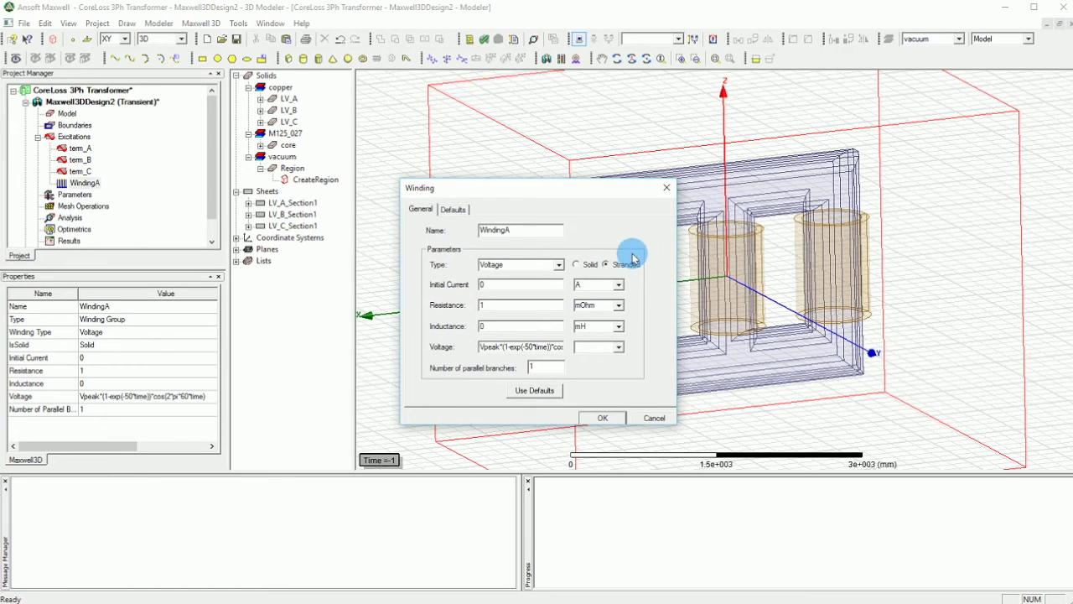
left_click(605, 413)
Add a new stranded winding under Excitations with a resistance of 1 mOhm
left_click(80, 138)
right_click(81, 141)
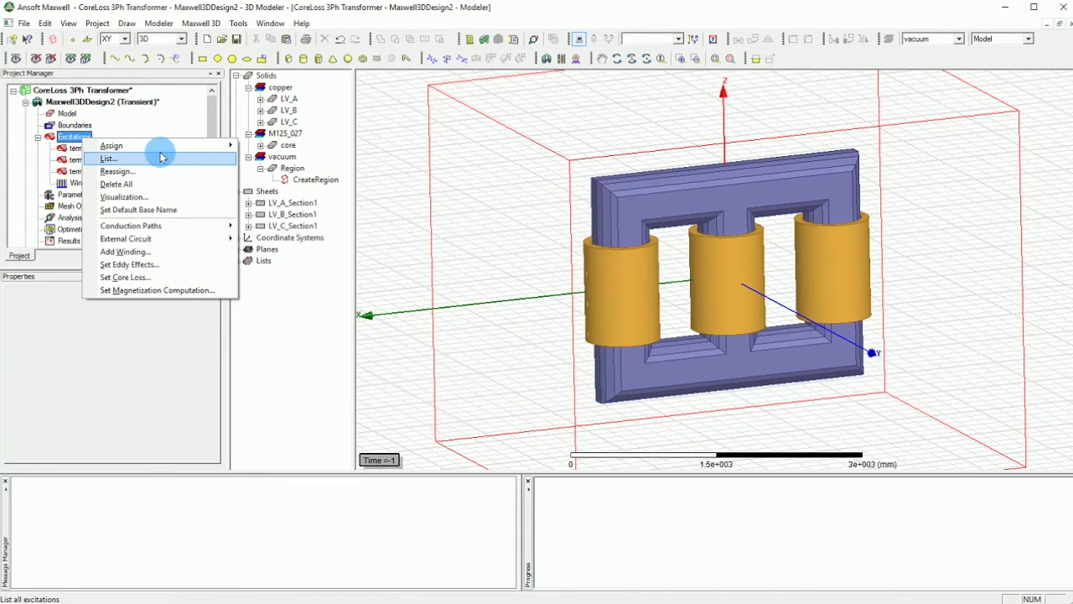
left_click(180, 252)
left_click(610, 252)
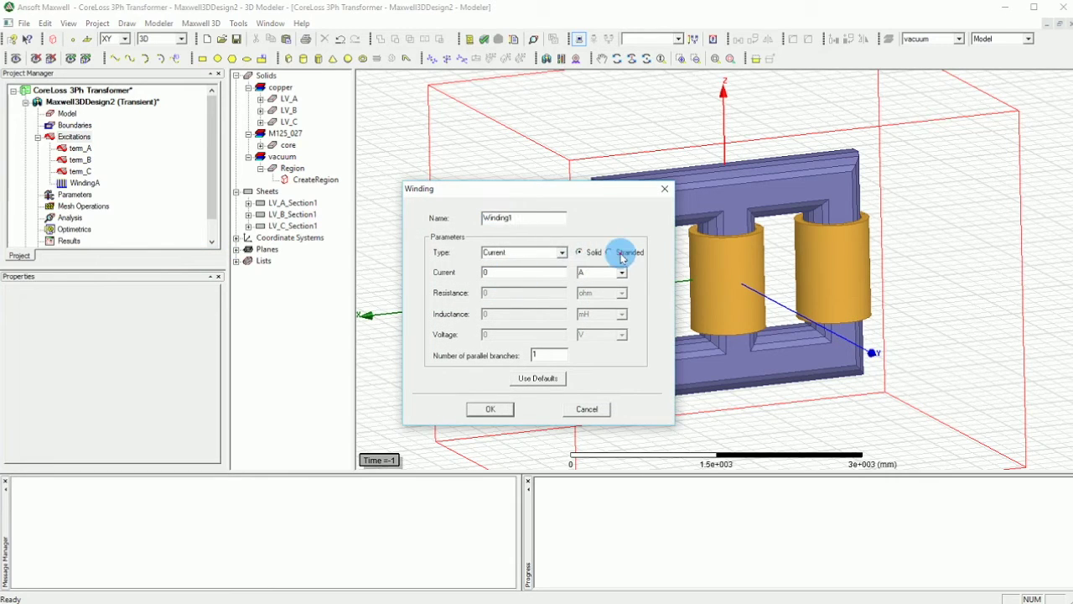
left_click(549, 251)
scroll(549, 251, "down", 1)
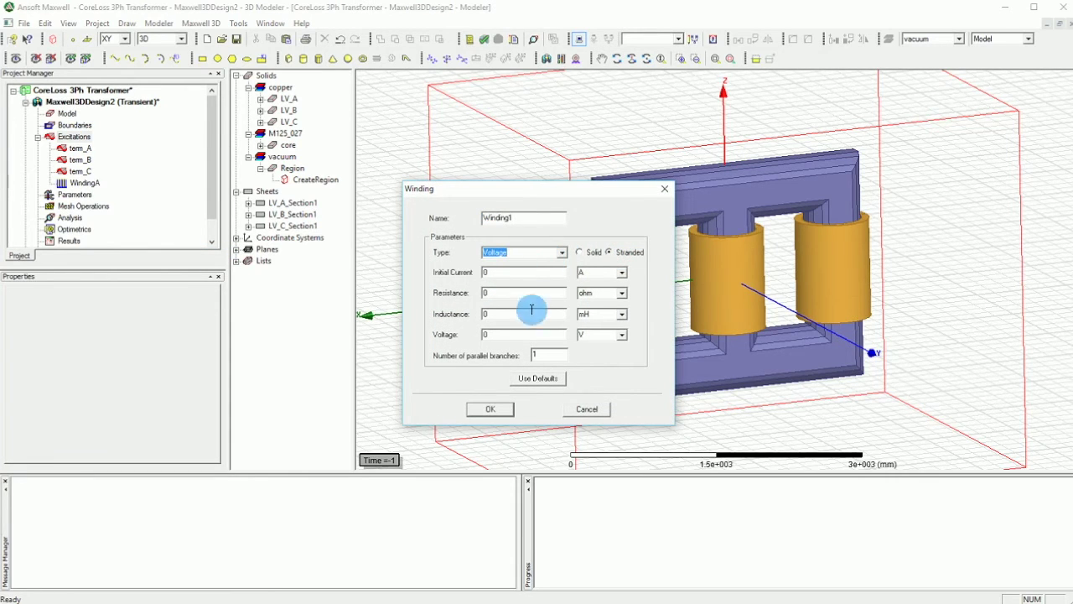
left_click(509, 296)
type("1")
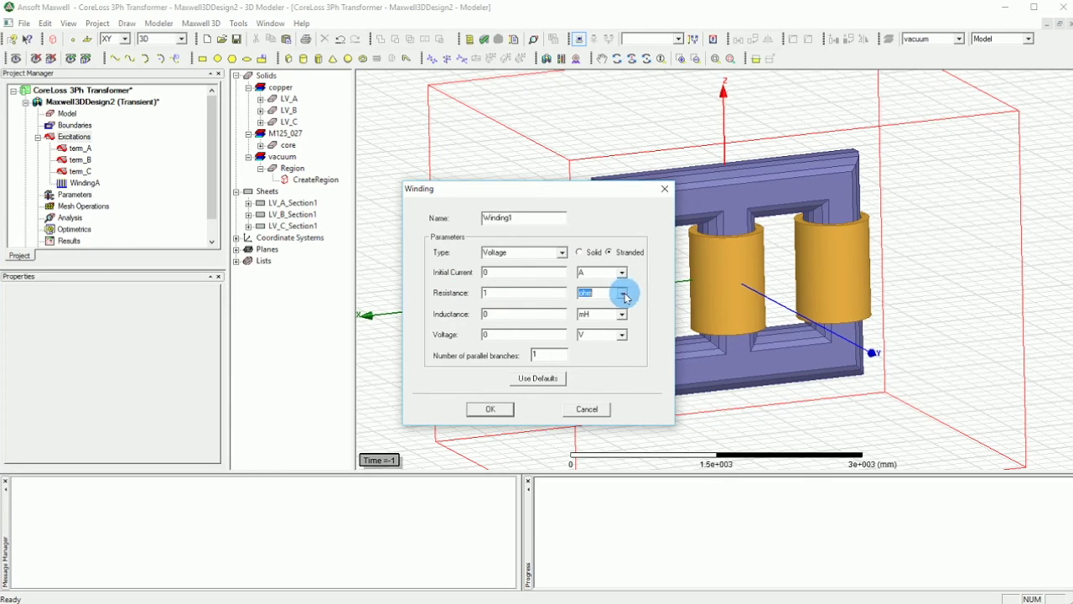
left_click(622, 292)
left_click(613, 311)
Paste the cosine voltage expression, append +(2/3)*pi, name it WindingB, and create it
left_click(518, 337)
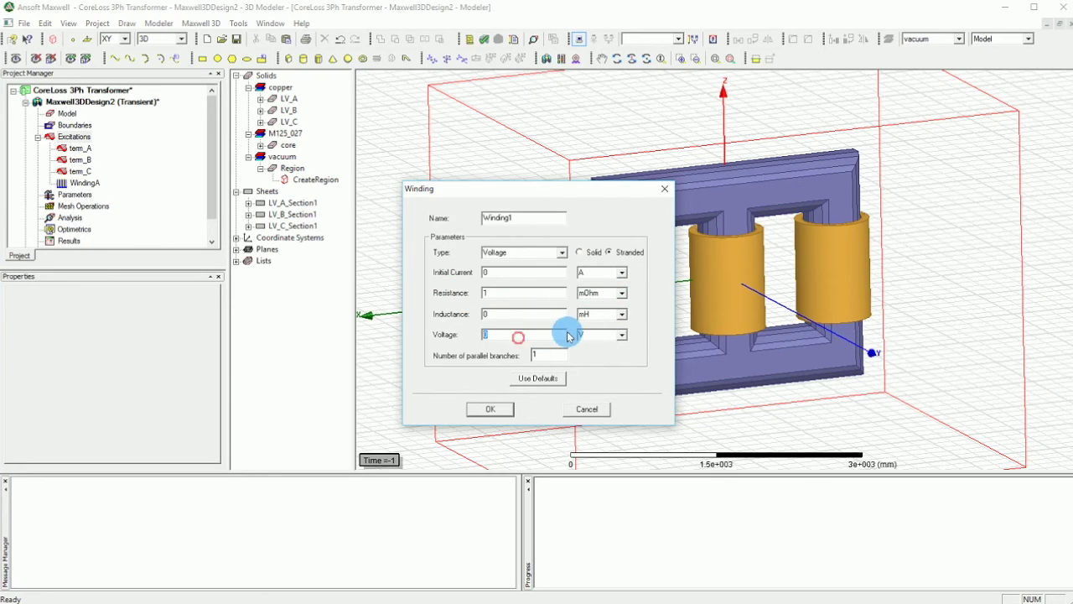
key("ctrl+v")
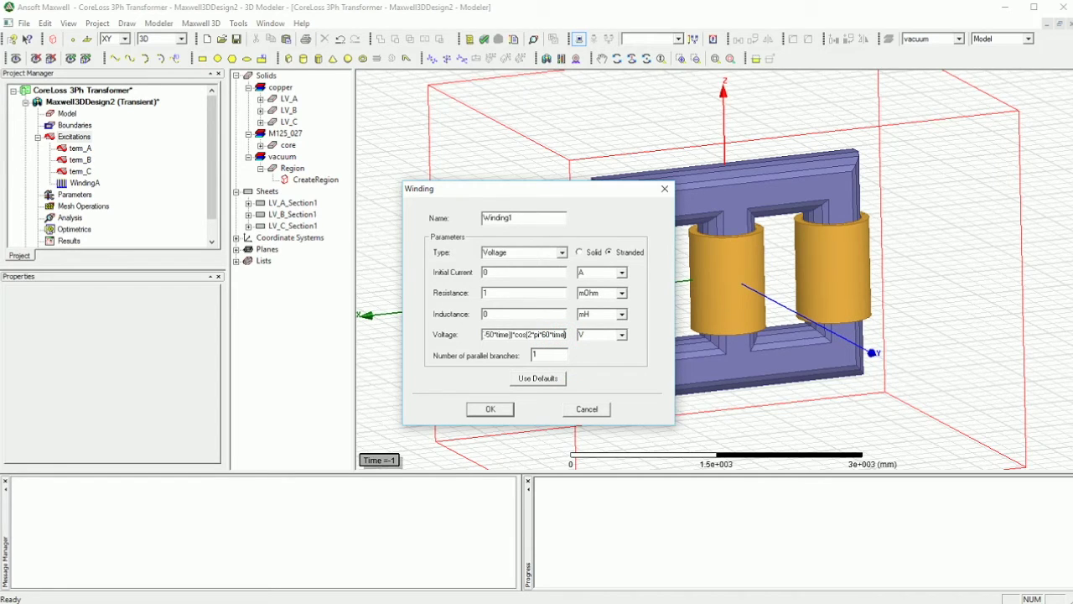
left_click(560, 334)
type("+(2/3)")
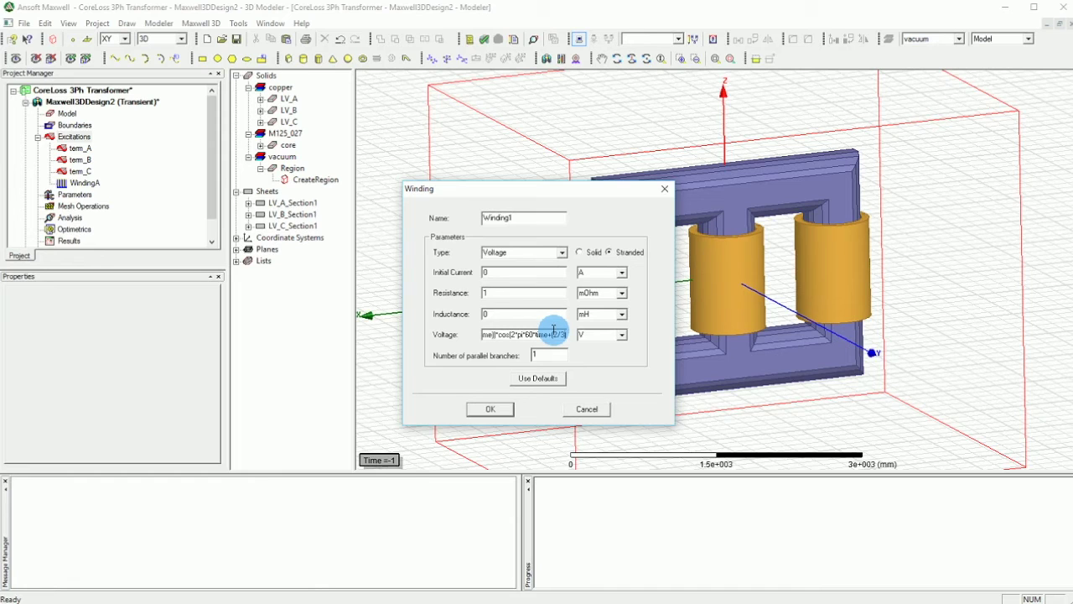
type("*p")
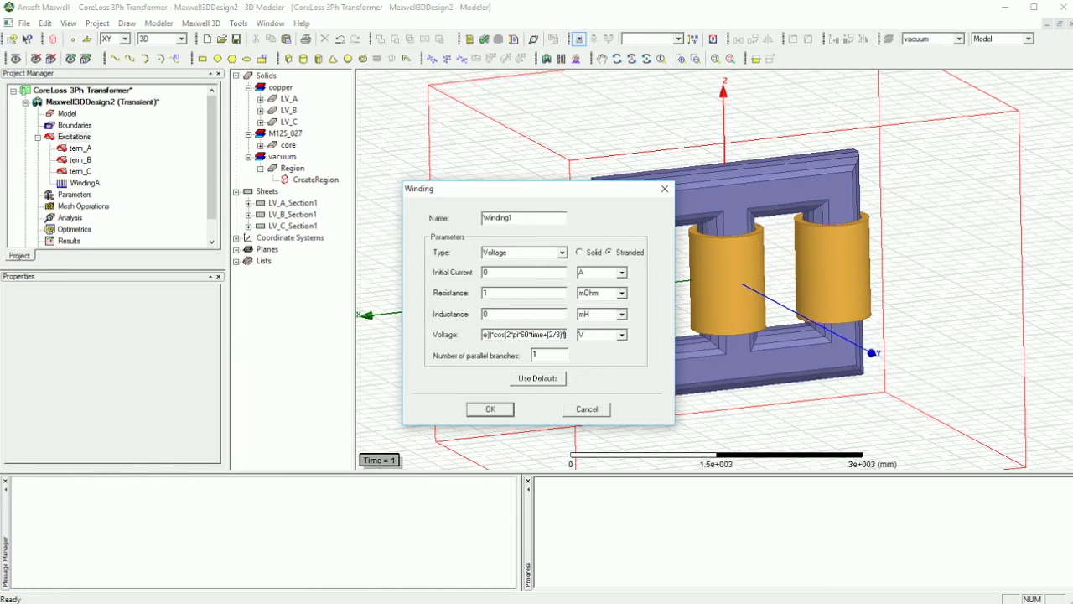
type("i")
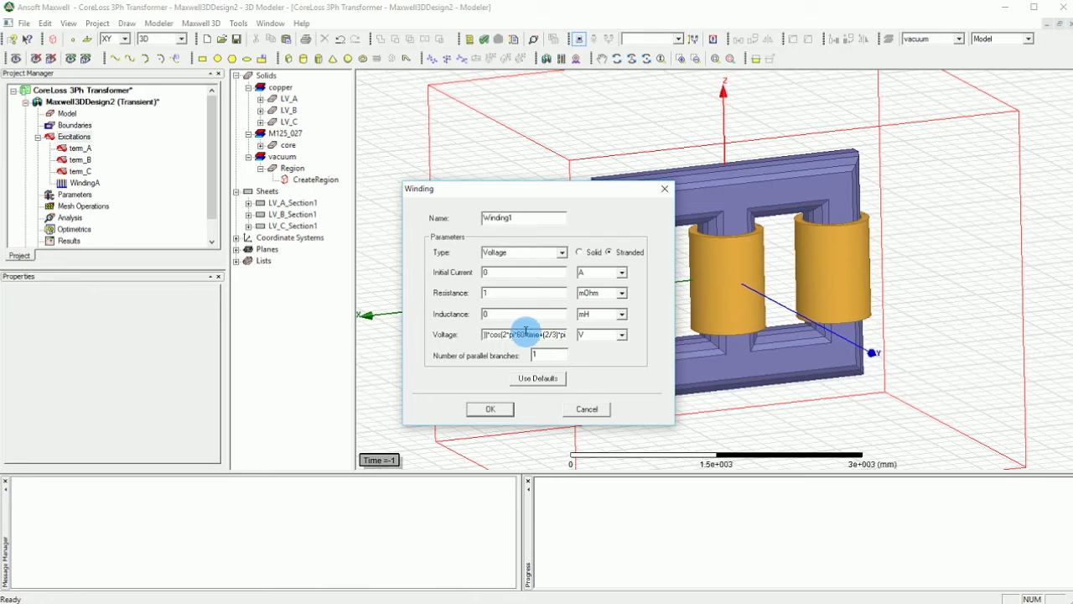
left_click_drag(542, 336, 555, 334)
left_click(554, 335)
type(")")
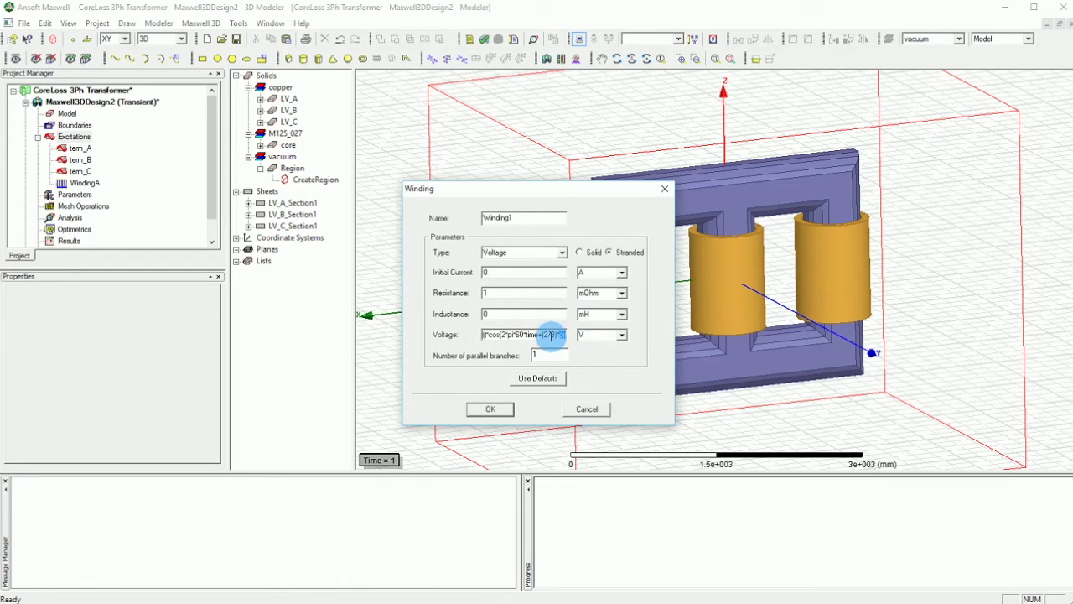
key("Tab")
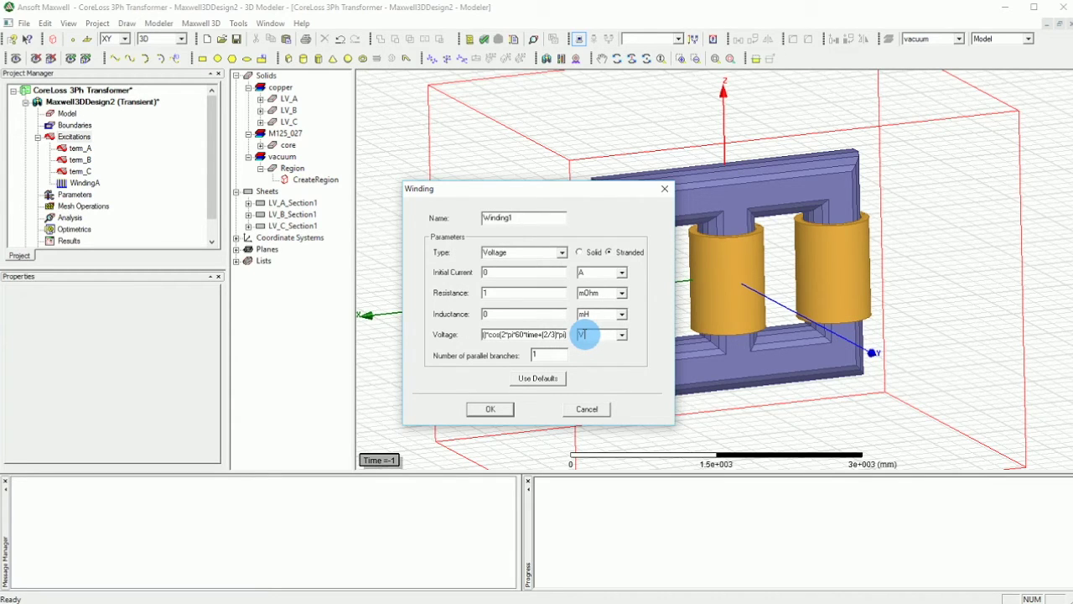
left_click(515, 218)
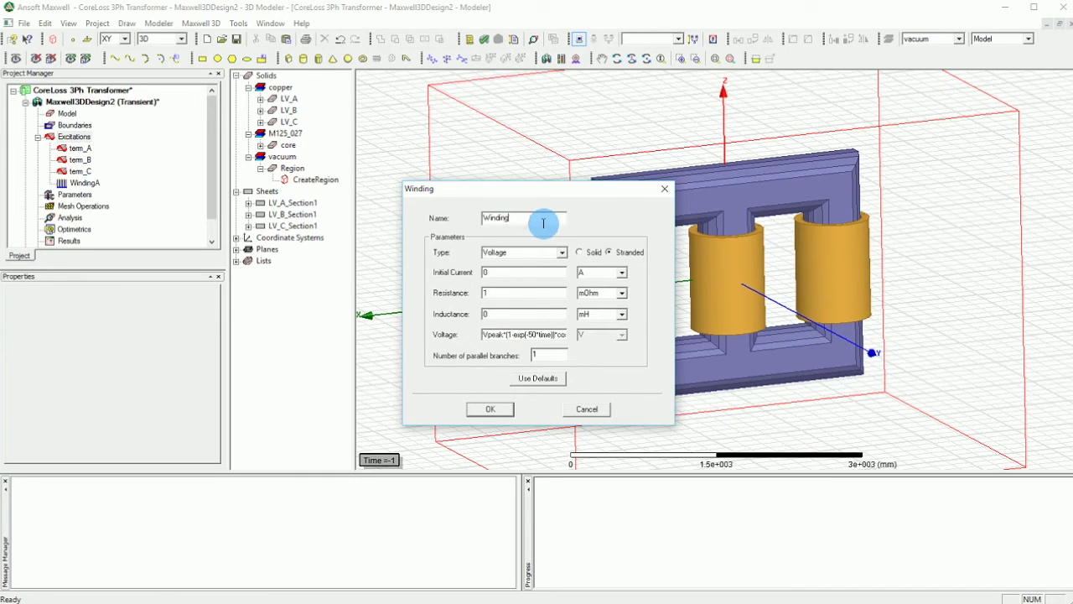
type("B")
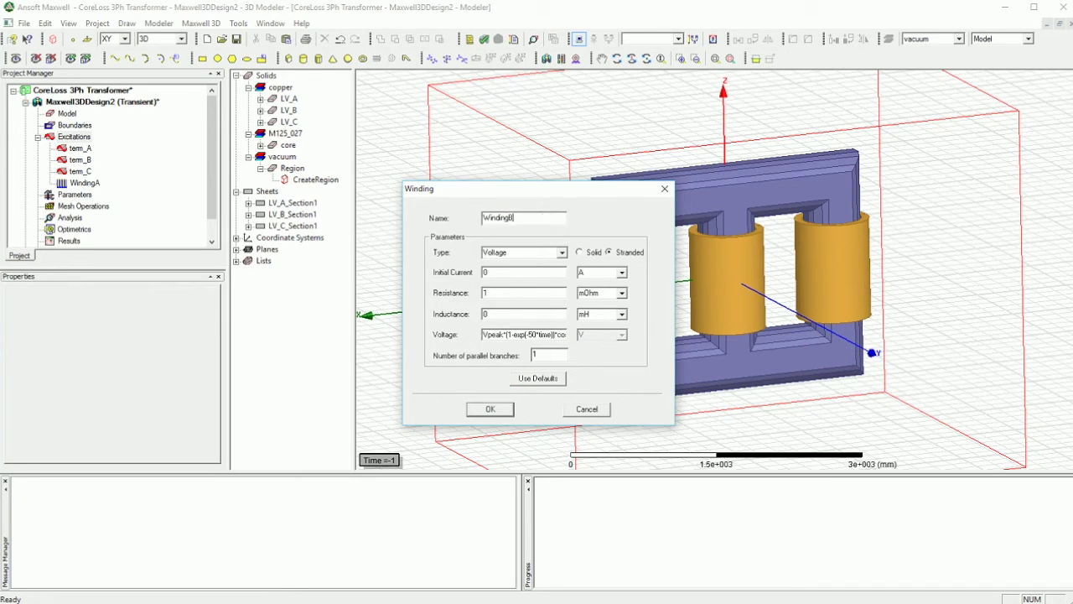
left_click(493, 408)
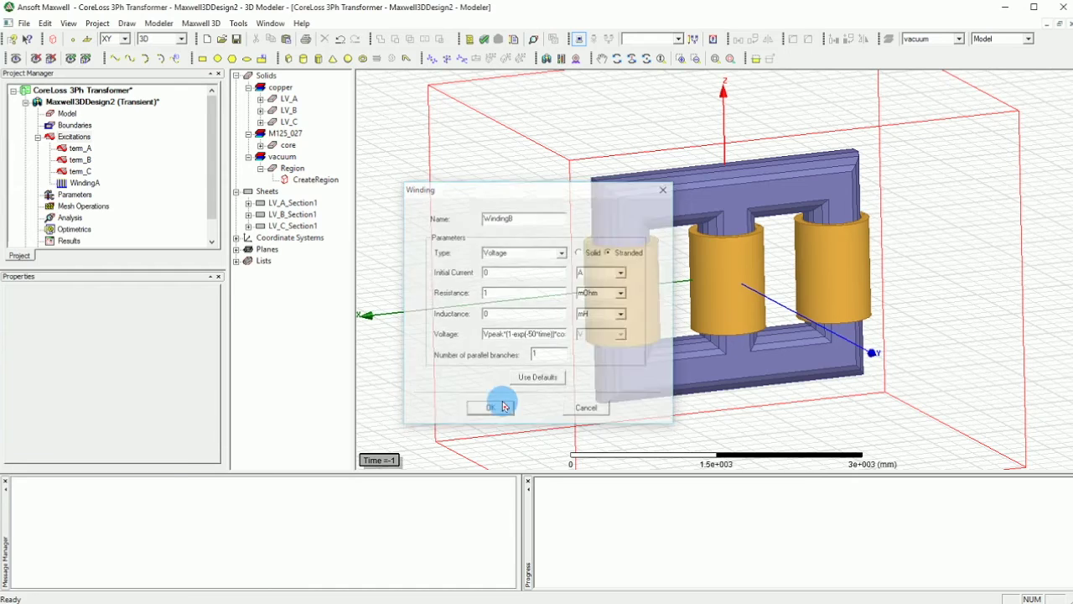
Add a winding named WindingC as a stranded voltage winding with inductance 10
right_click(76, 137)
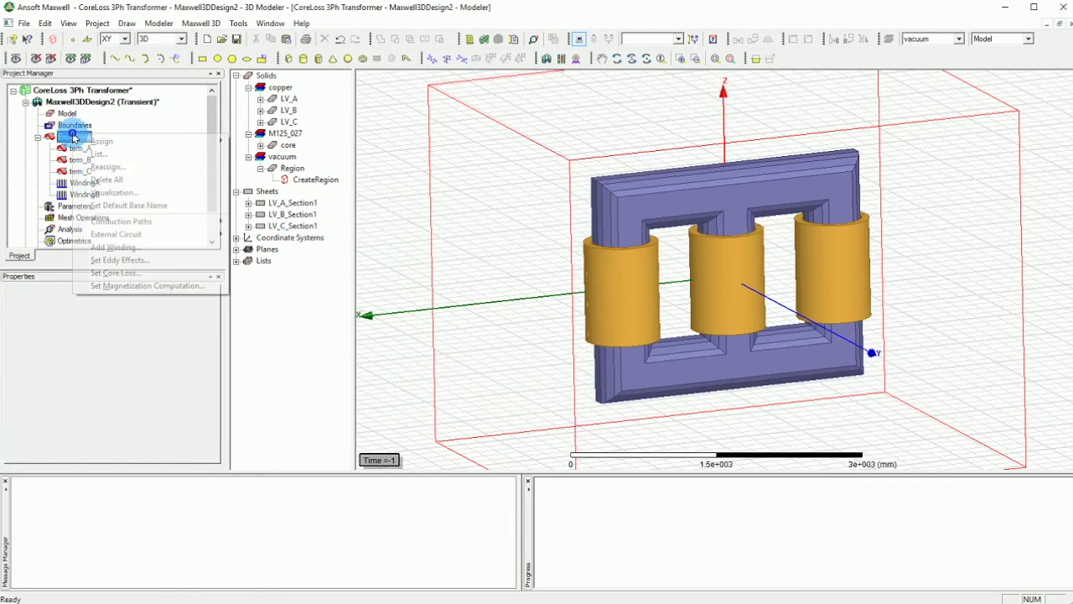
left_click(185, 249)
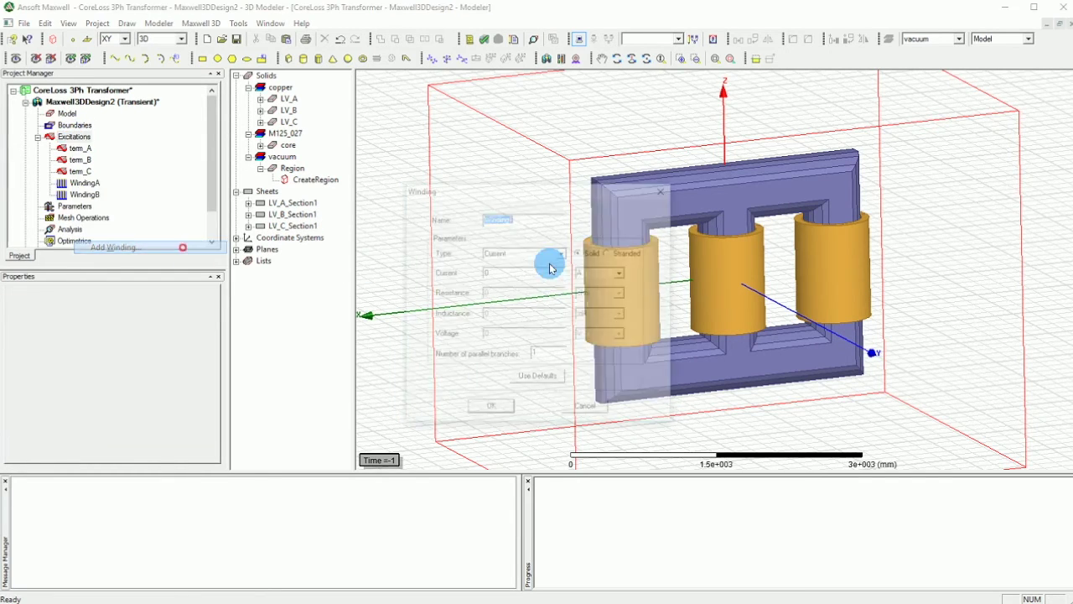
left_click(542, 217)
key("BackSpace")
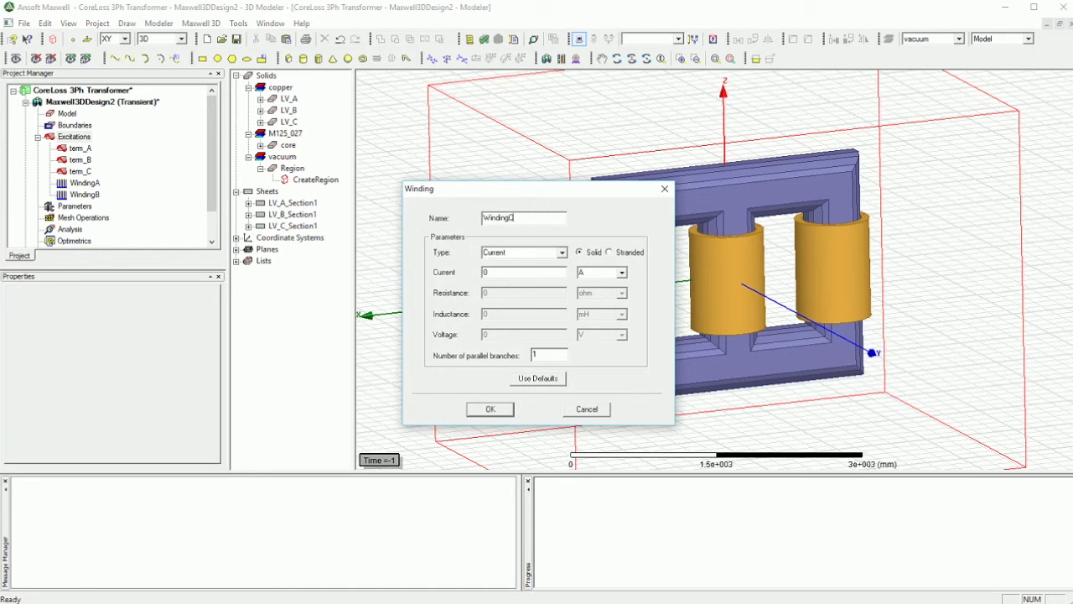
type("C")
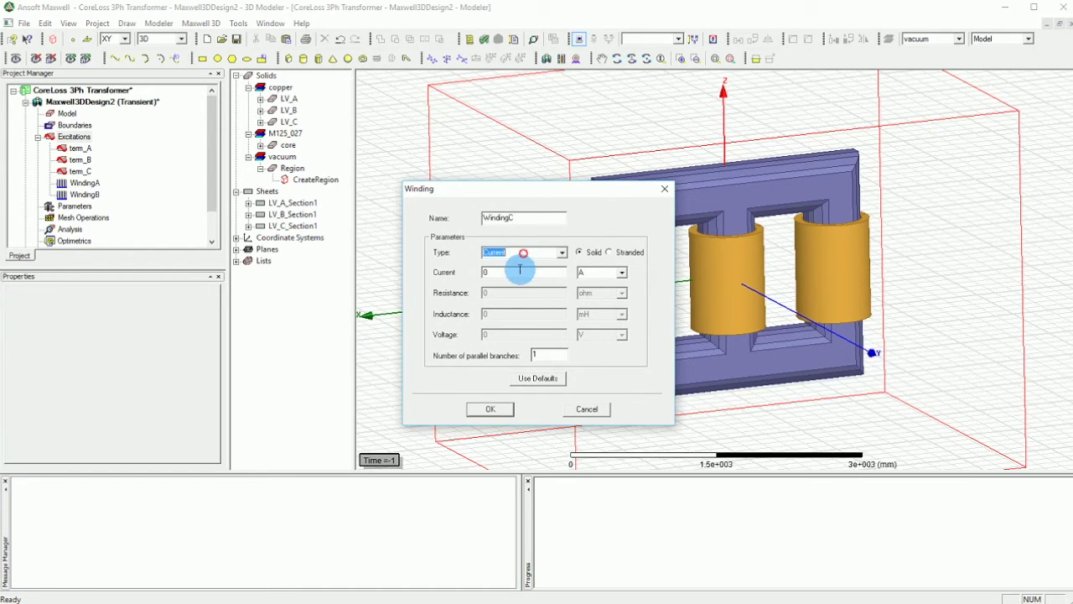
left_click(559, 251)
left_click(526, 273)
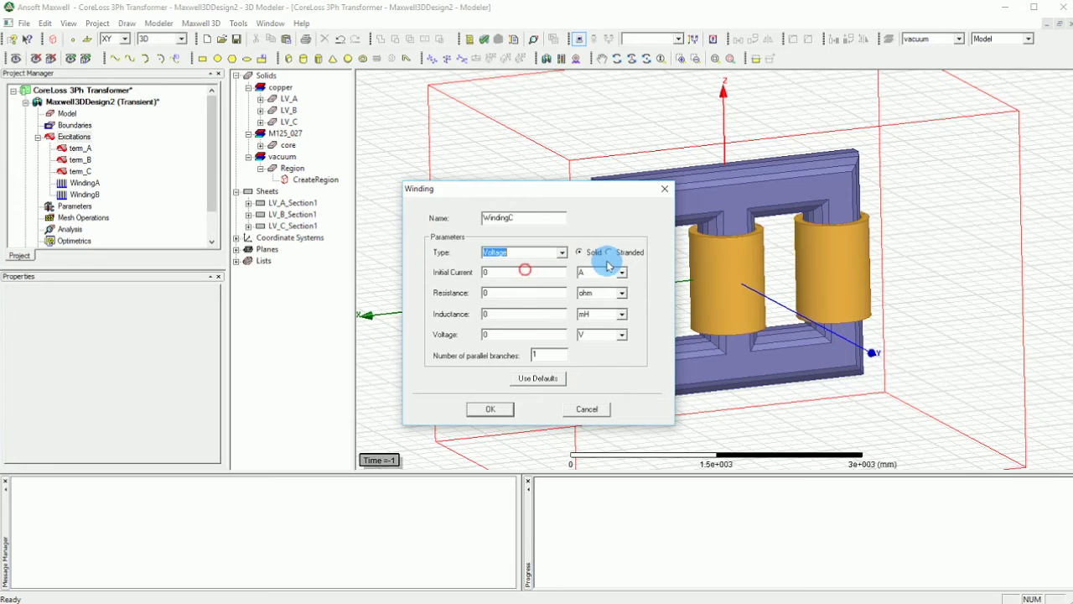
left_click(610, 252)
left_click(511, 312)
type("1")
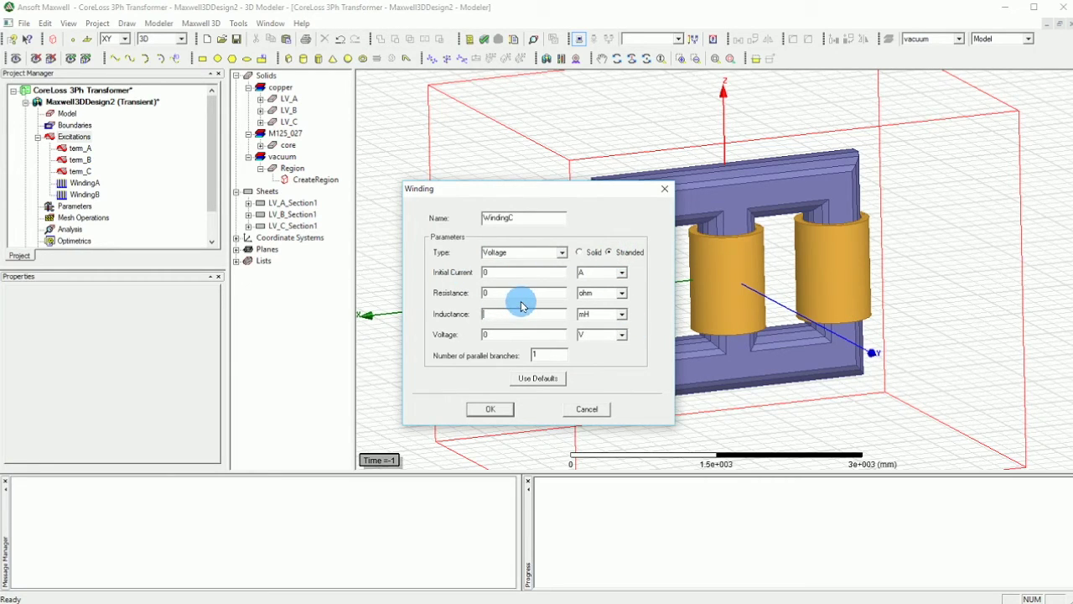
type("0")
Give WindingC 1 mOhm resistance and the pasted cosine voltage plus (4/3)*pi, then create it
double_click(494, 291)
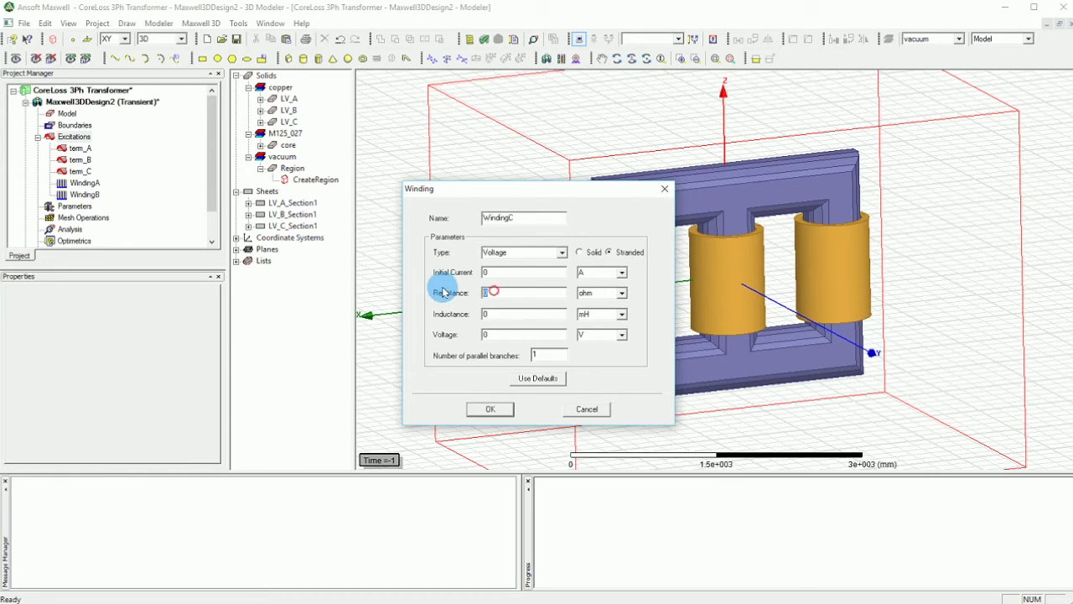
type("1")
left_click(622, 291)
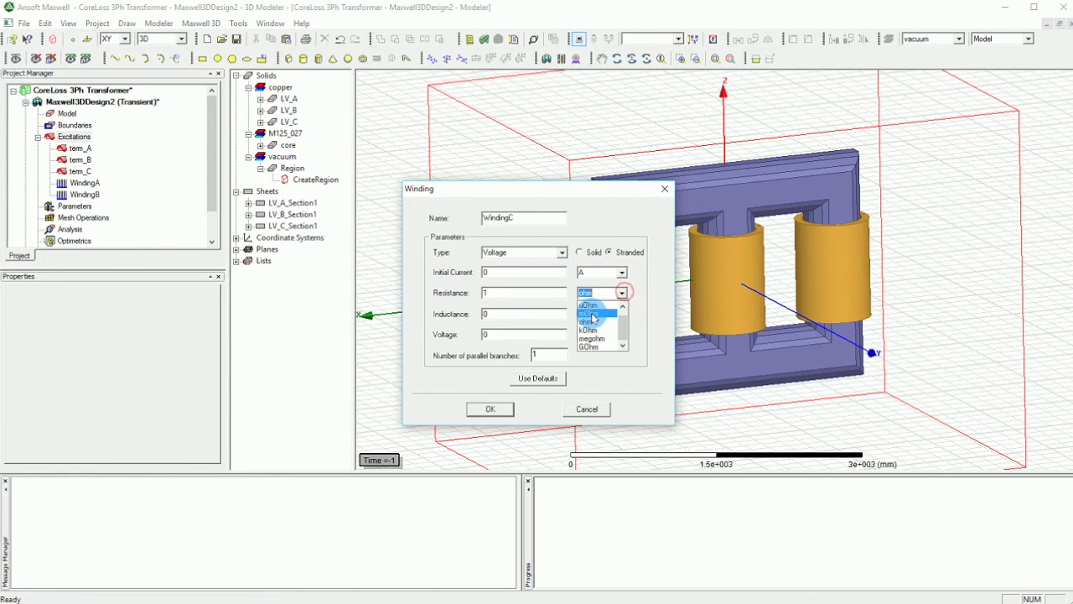
left_click(593, 313)
double_click(528, 334)
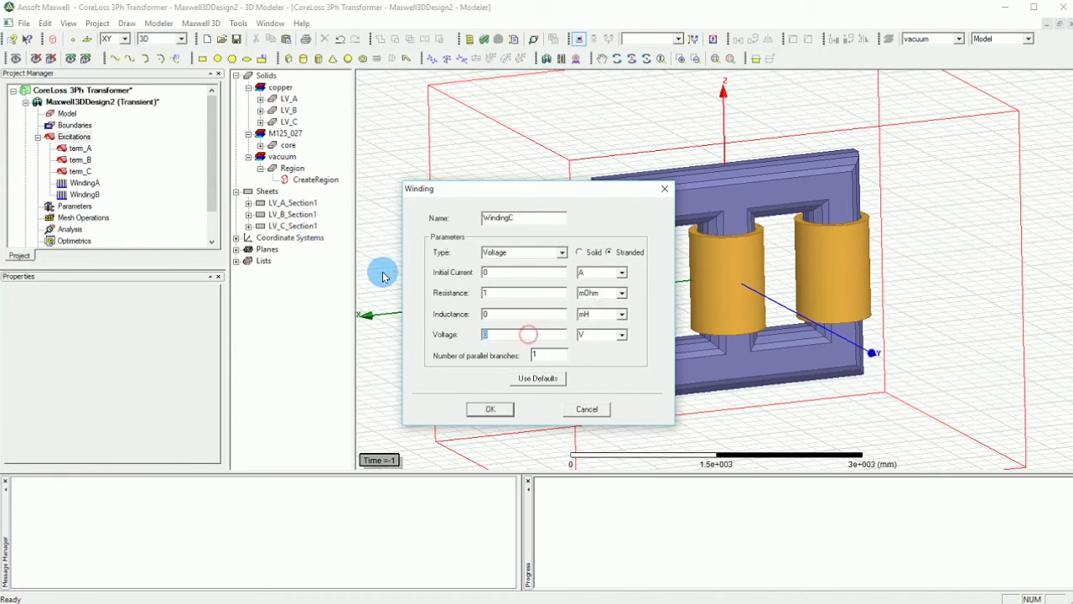
key("ctrl+v")
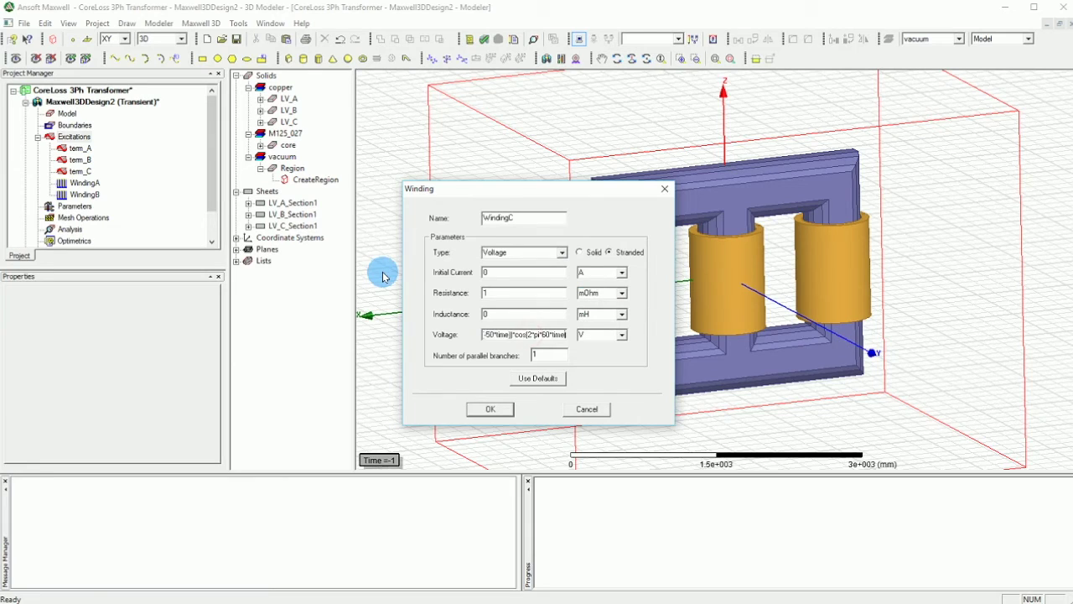
left_click(562, 333)
type("+(")
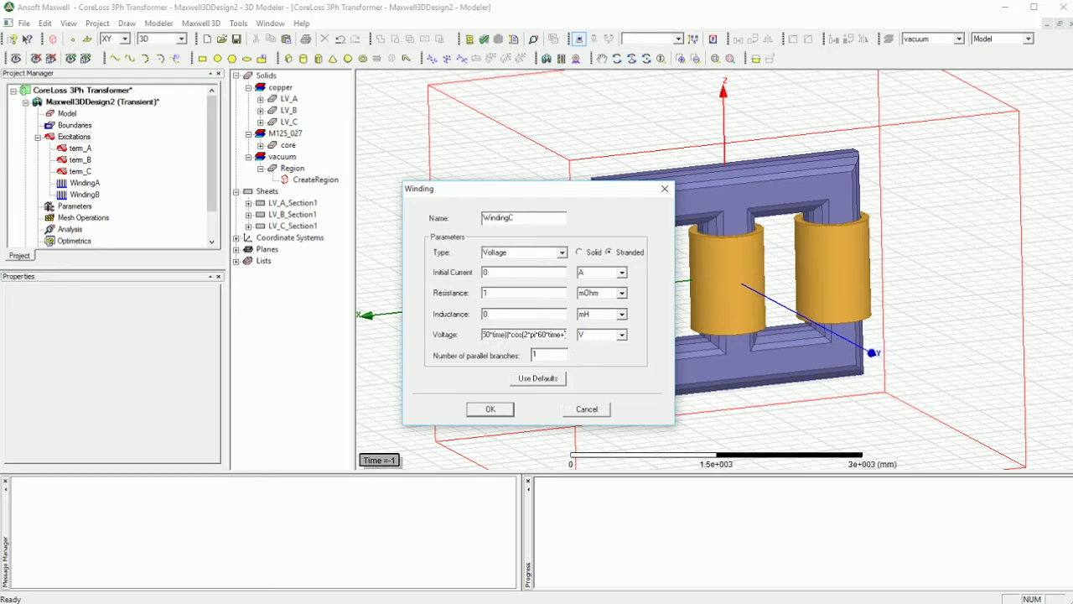
type("4/3)*p")
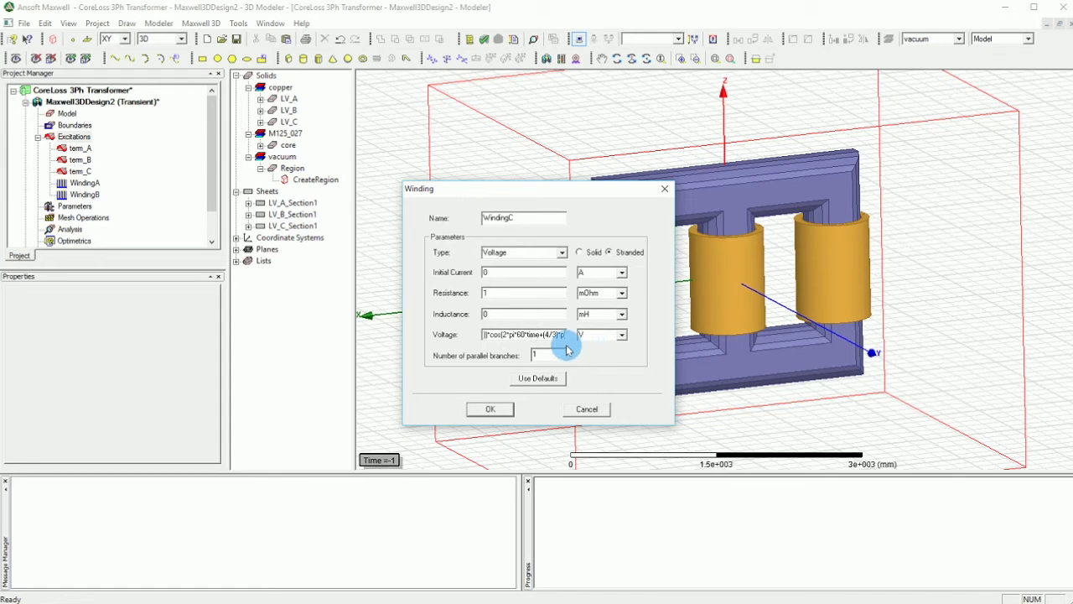
left_click_drag(568, 334, 542, 334)
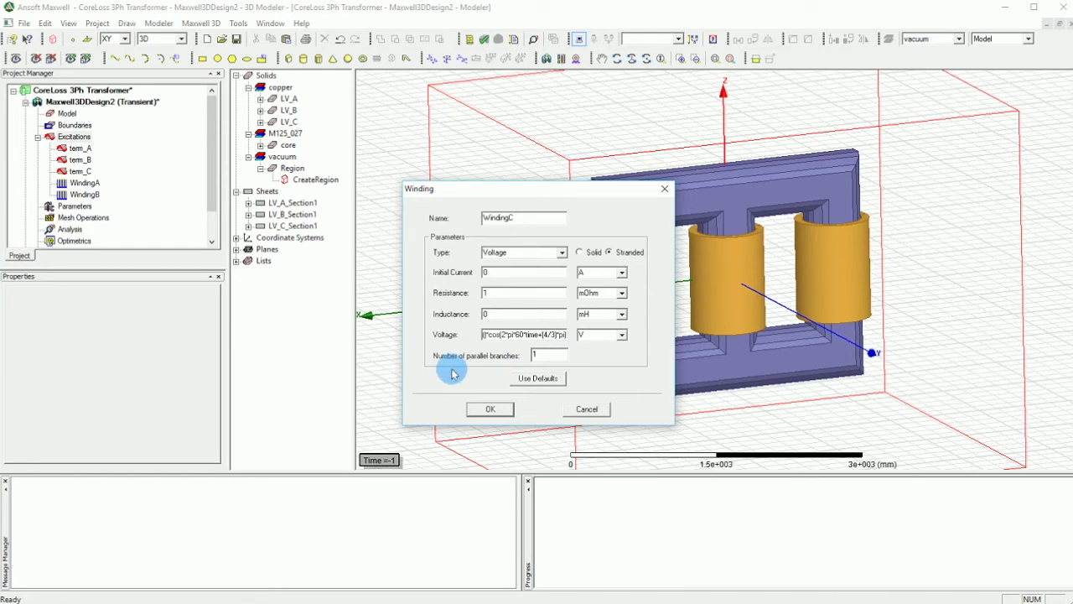
left_click(491, 408)
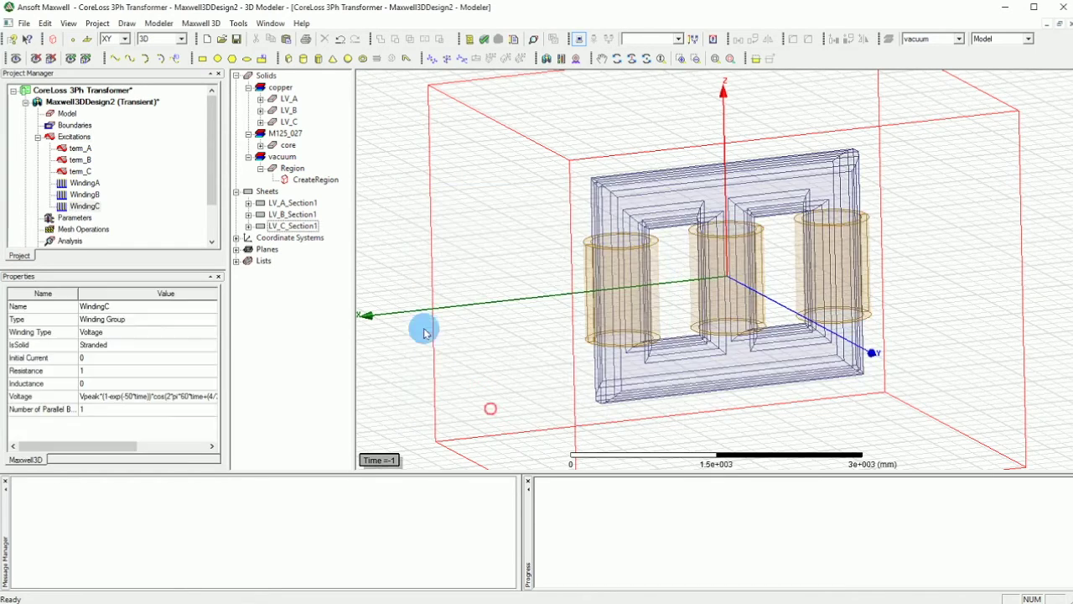
Assign coil terminal term_A to WindingA
left_click(95, 184)
right_click(92, 185)
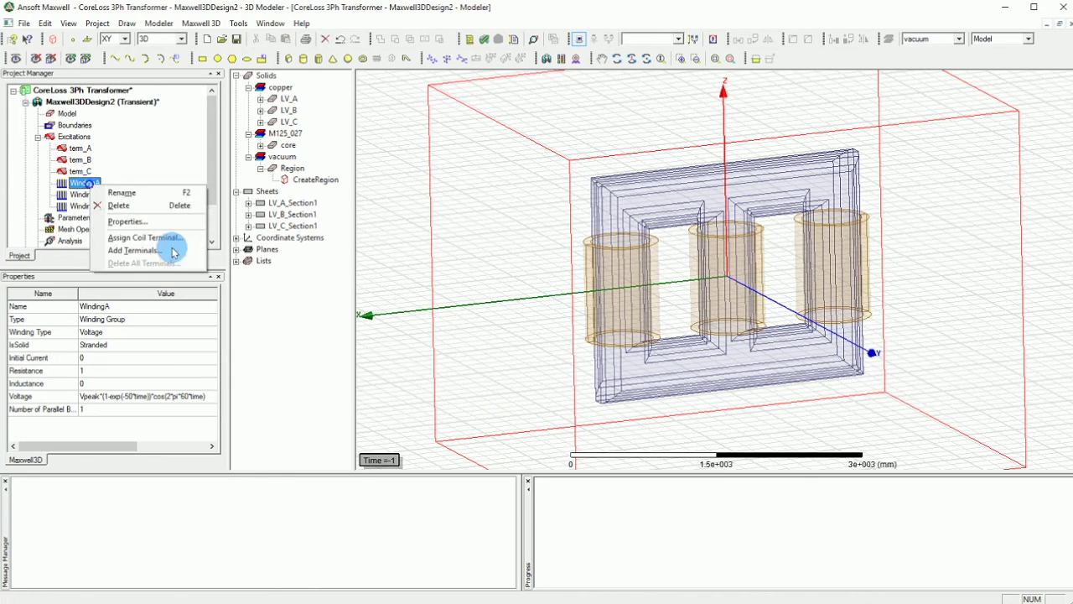
left_click(185, 251)
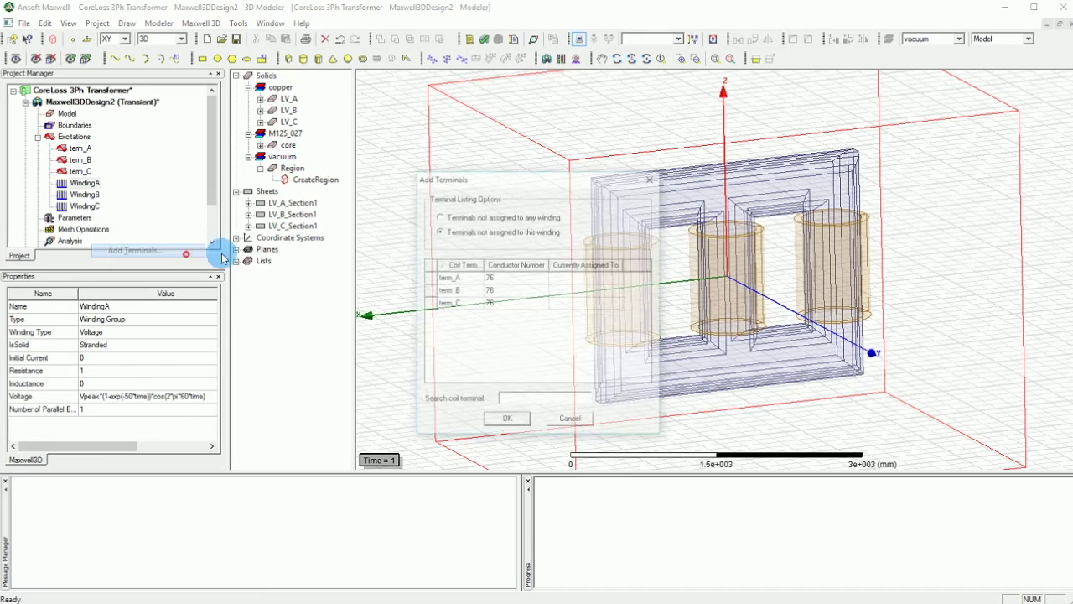
left_click(451, 278)
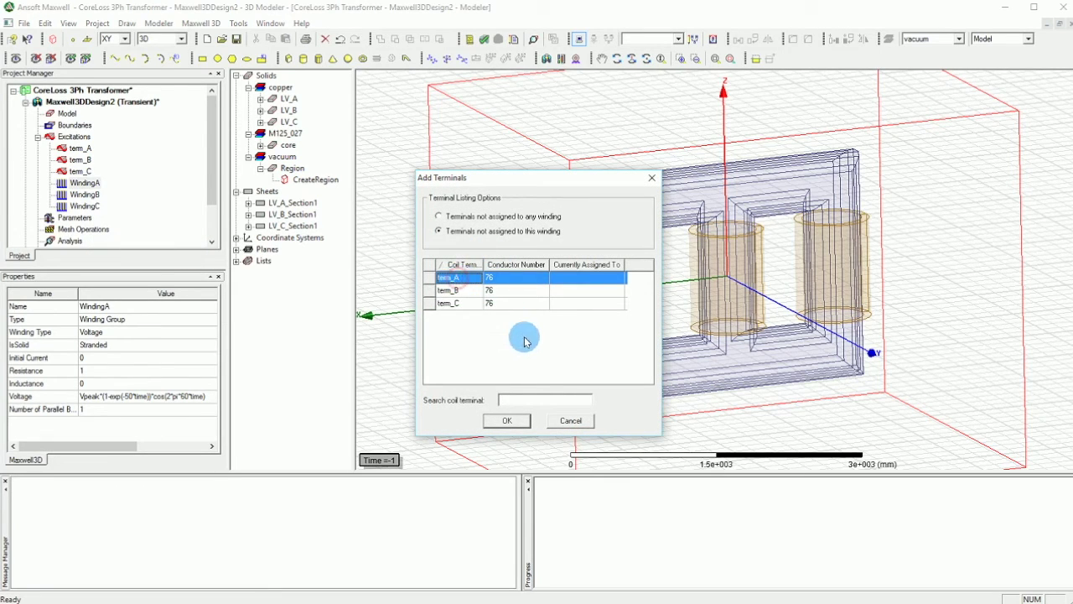
left_click(516, 216)
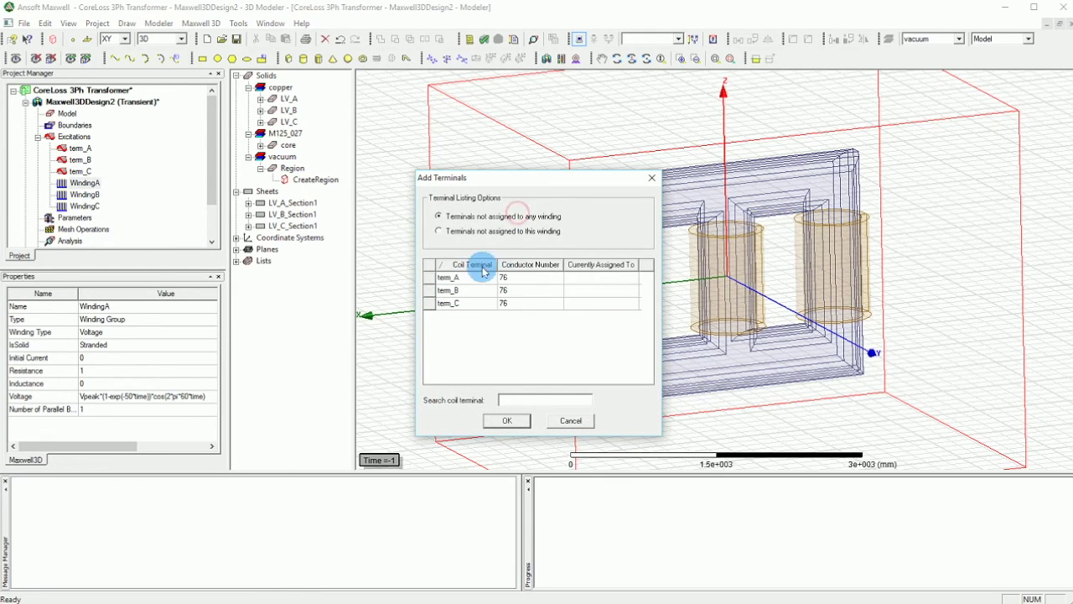
left_click(506, 420)
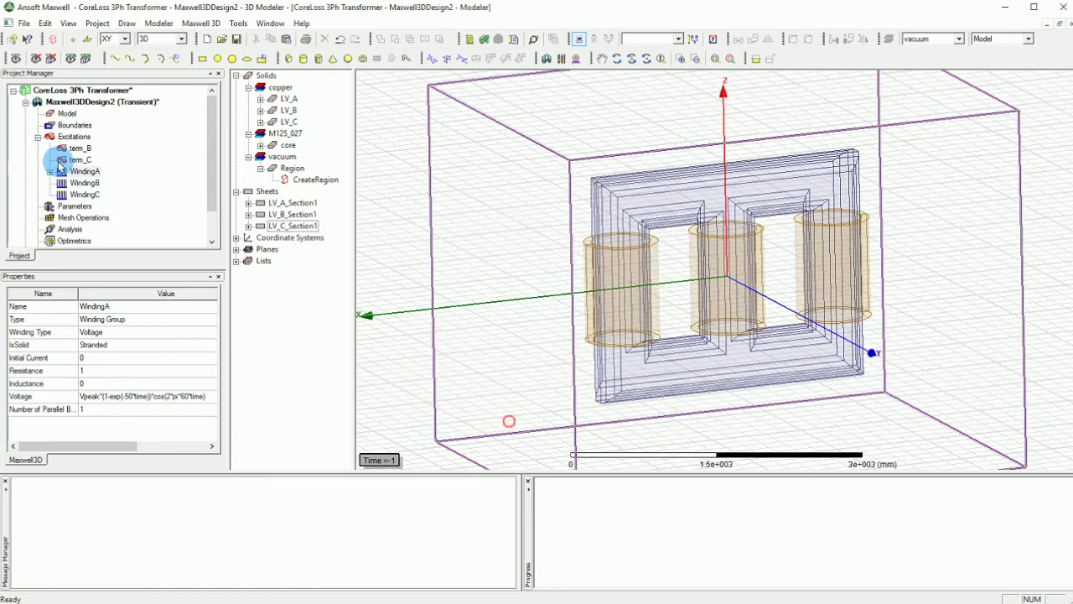
Assign coil terminal term_B to WindingB
right_click(93, 190)
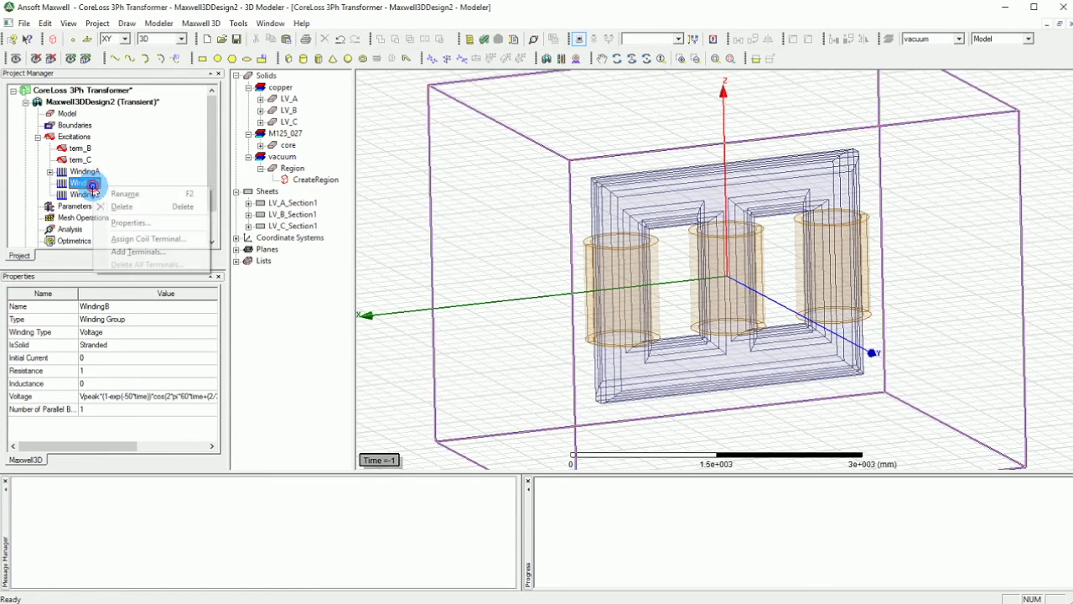
left_click(135, 250)
left_click(458, 217)
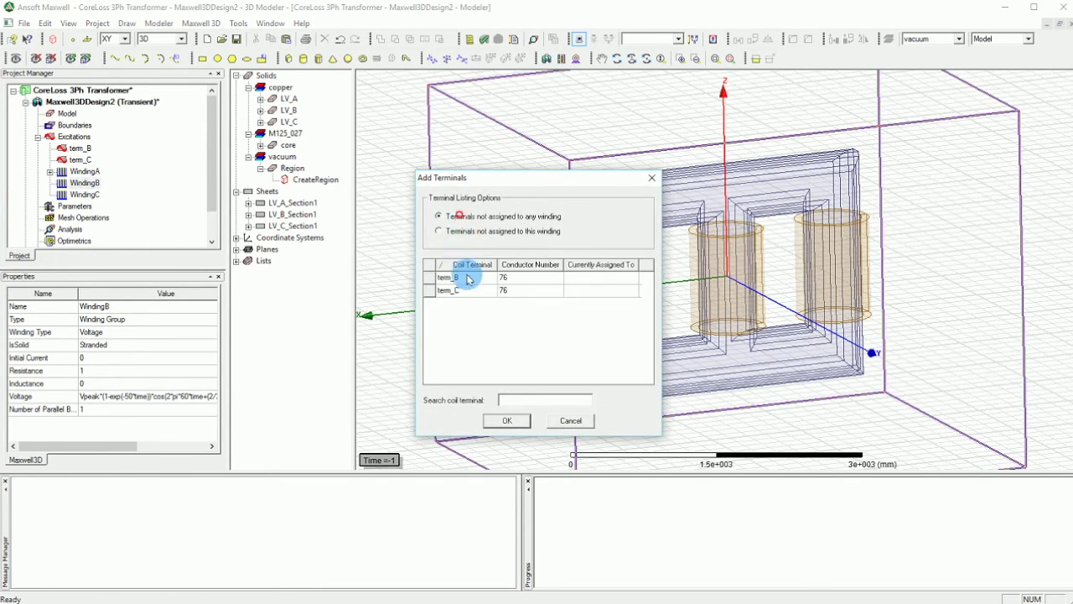
left_click(466, 278)
left_click(506, 419)
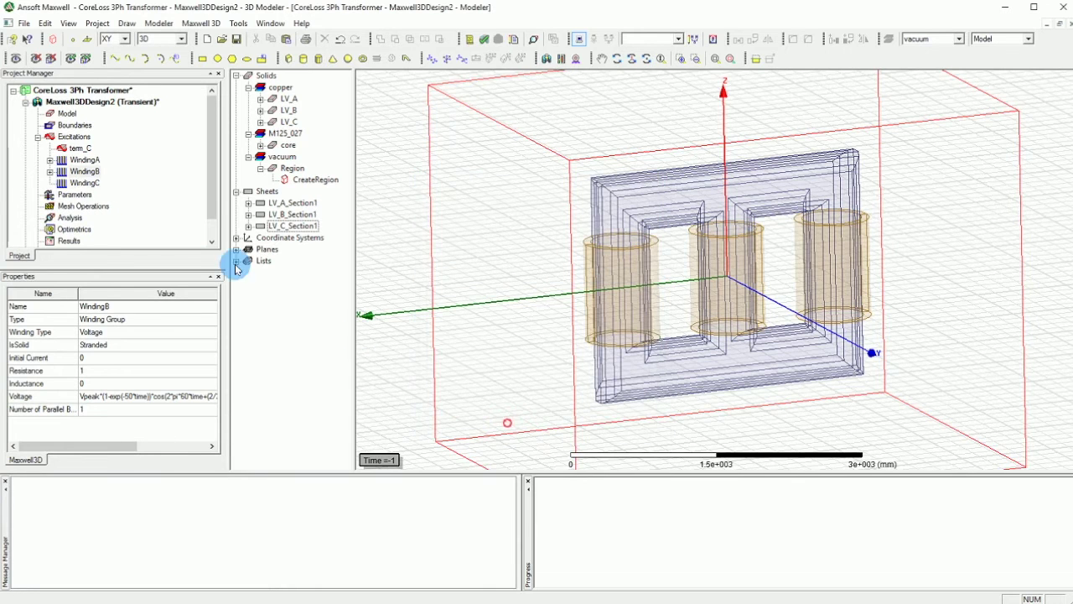
Assign coil terminal term_C to WindingC
left_click(84, 183)
right_click(83, 183)
left_click(133, 251)
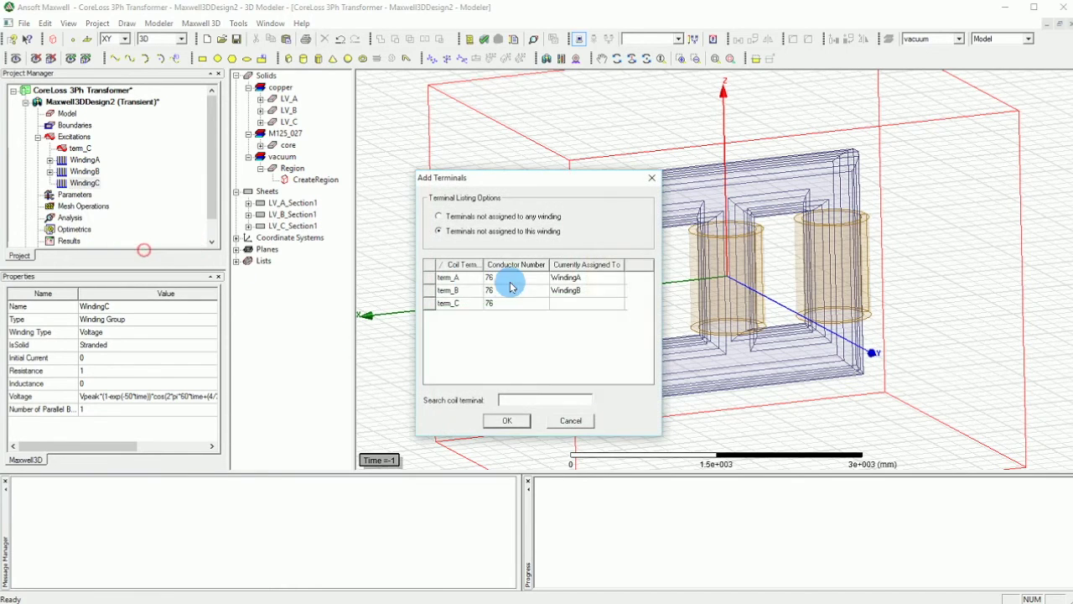
left_click(464, 305)
left_click(503, 420)
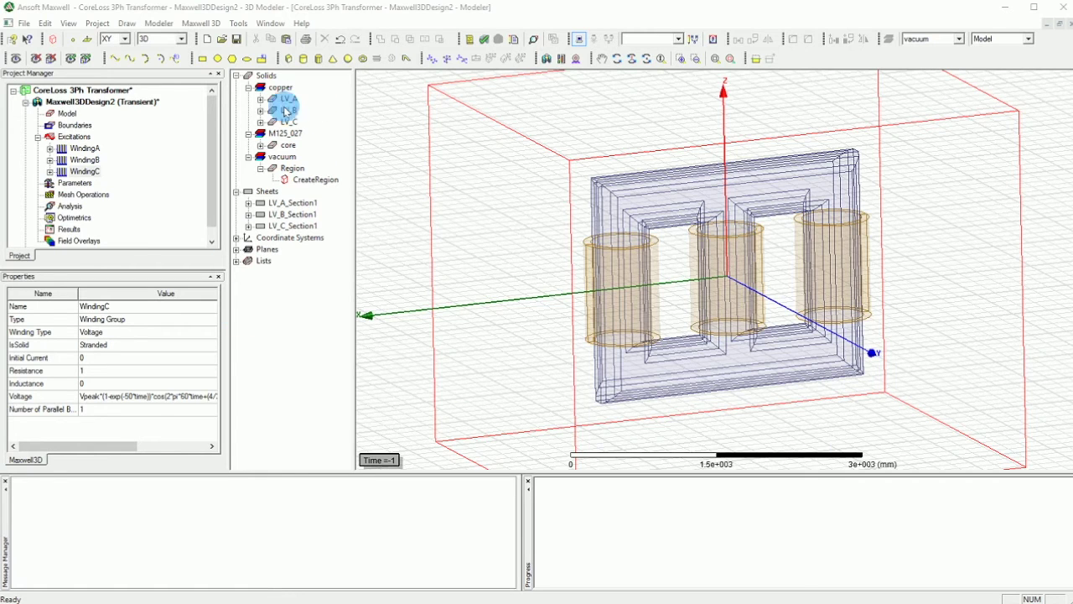
Select the core object under M125_027 in the model tree
left_click(286, 146)
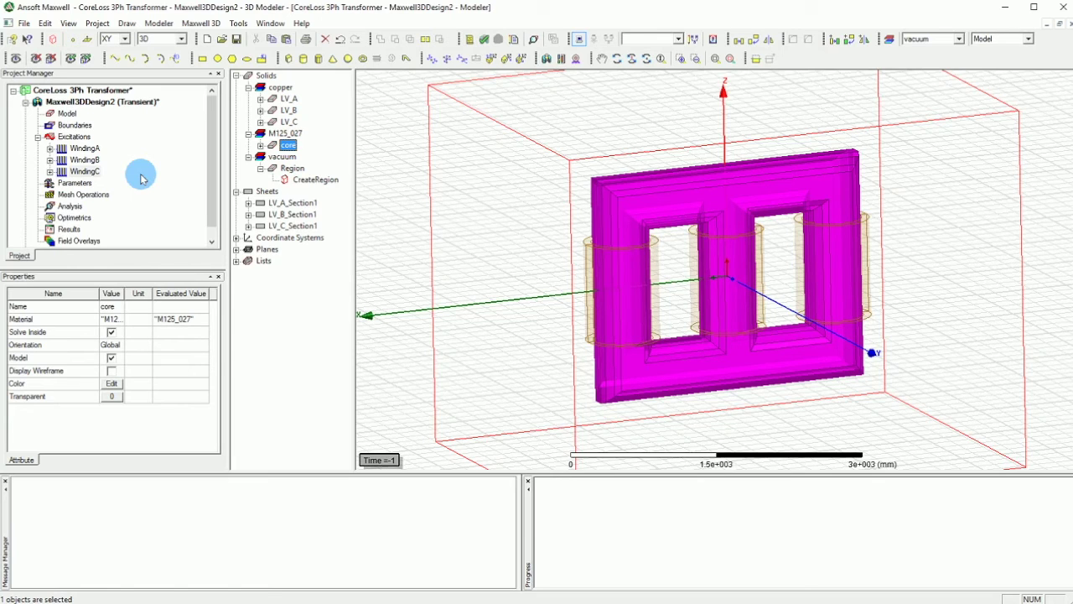
Assign a length-based inside-selection mesh refinement to the core, restricted to 10000 elements
left_click(77, 196)
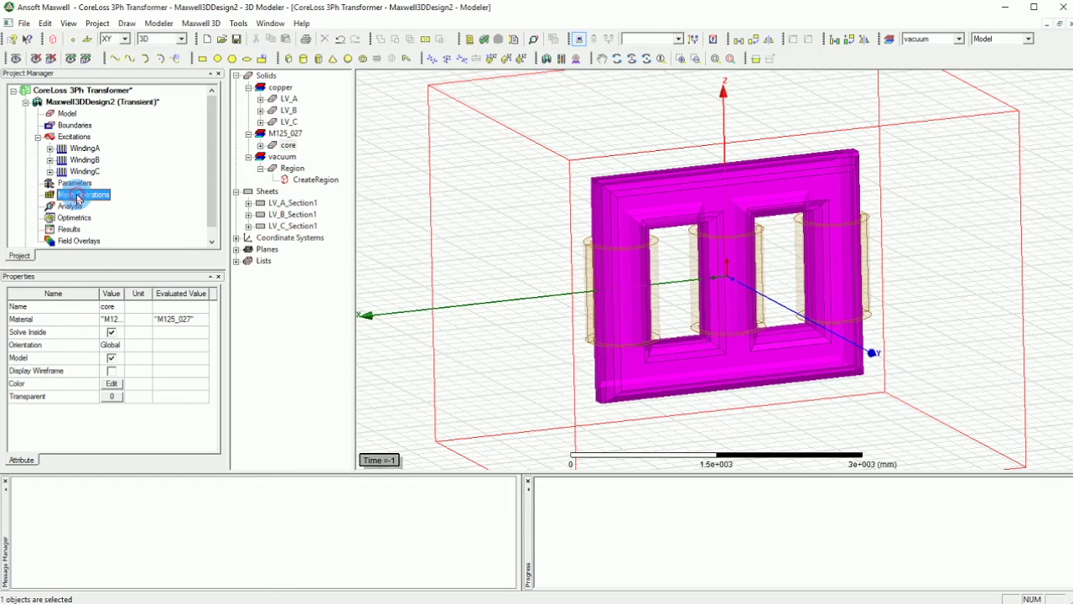
right_click(78, 196)
left_click(283, 146)
right_click(282, 147)
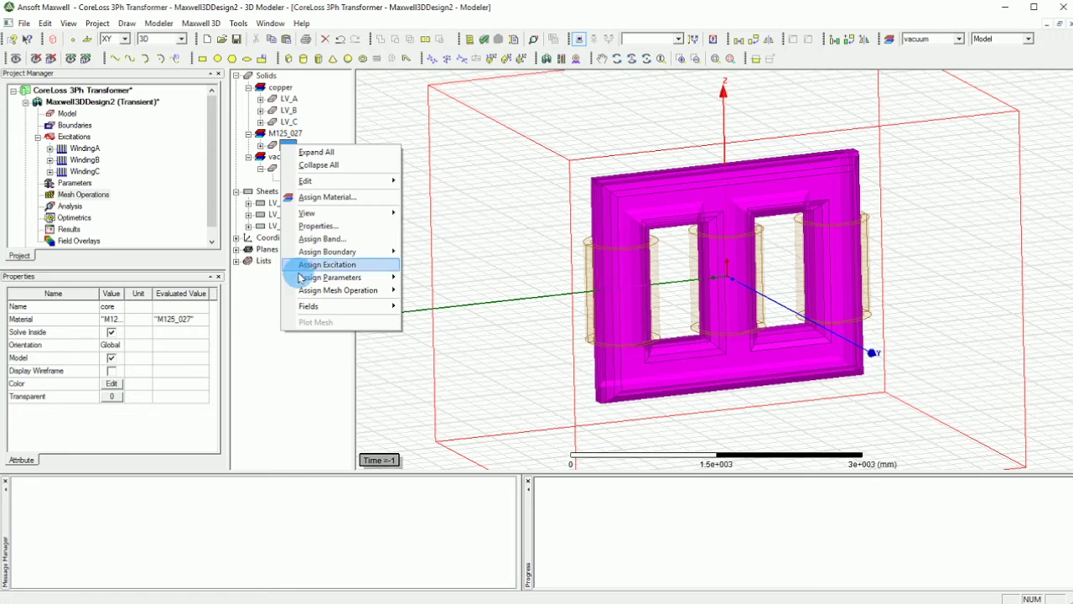
mouse_move(333, 291)
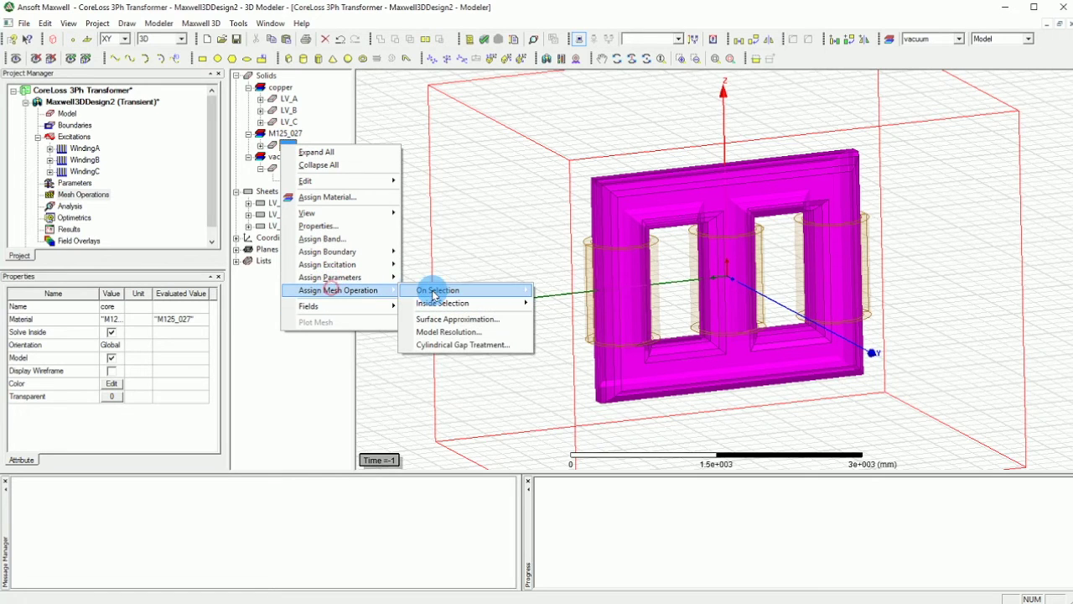
left_click(555, 304)
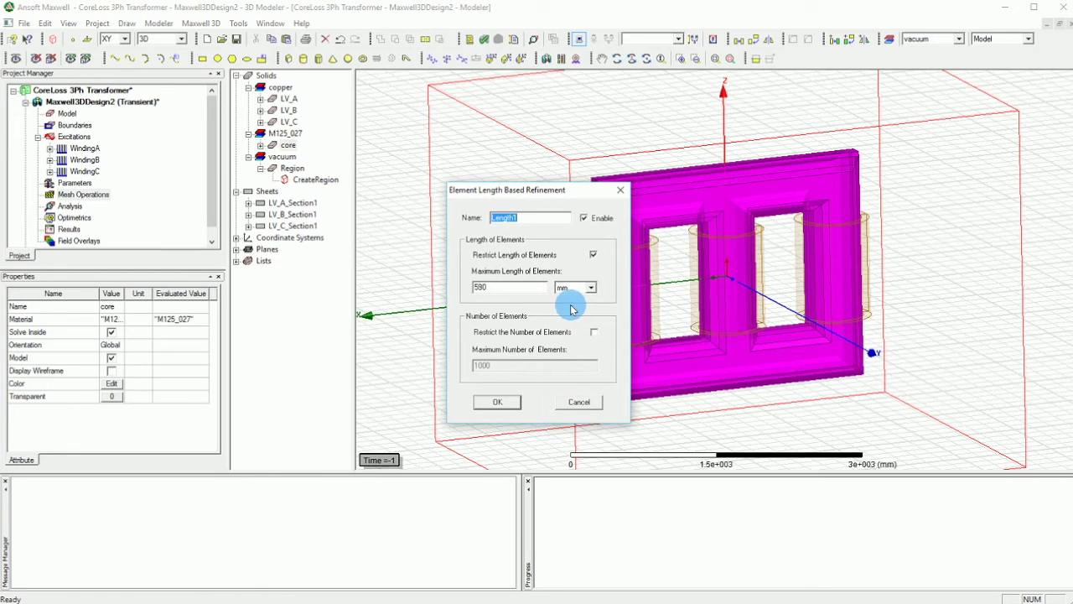
left_click(593, 332)
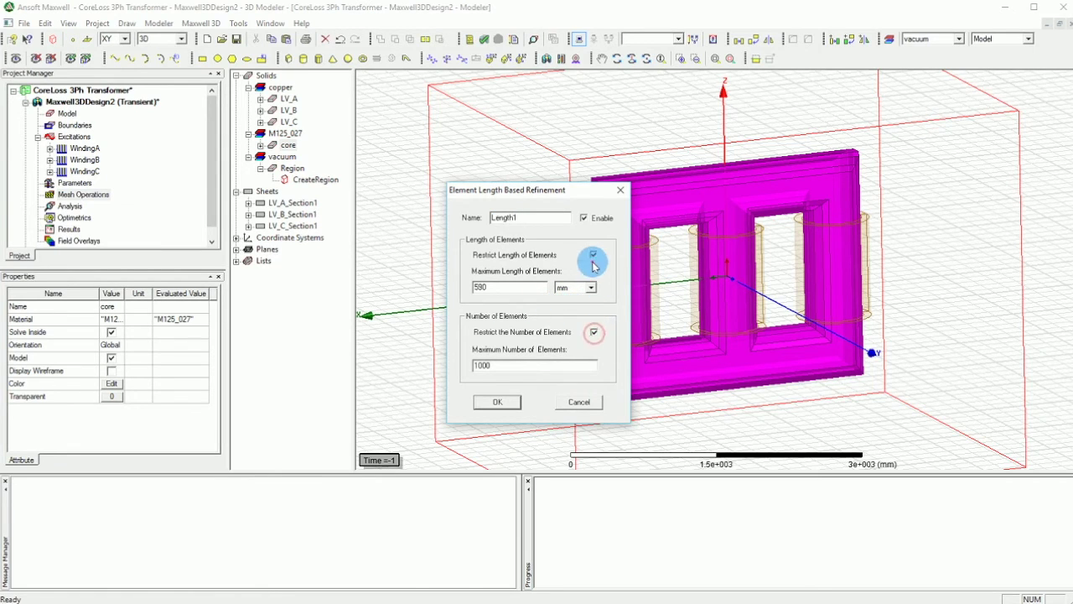
left_click(593, 255)
left_click(507, 364)
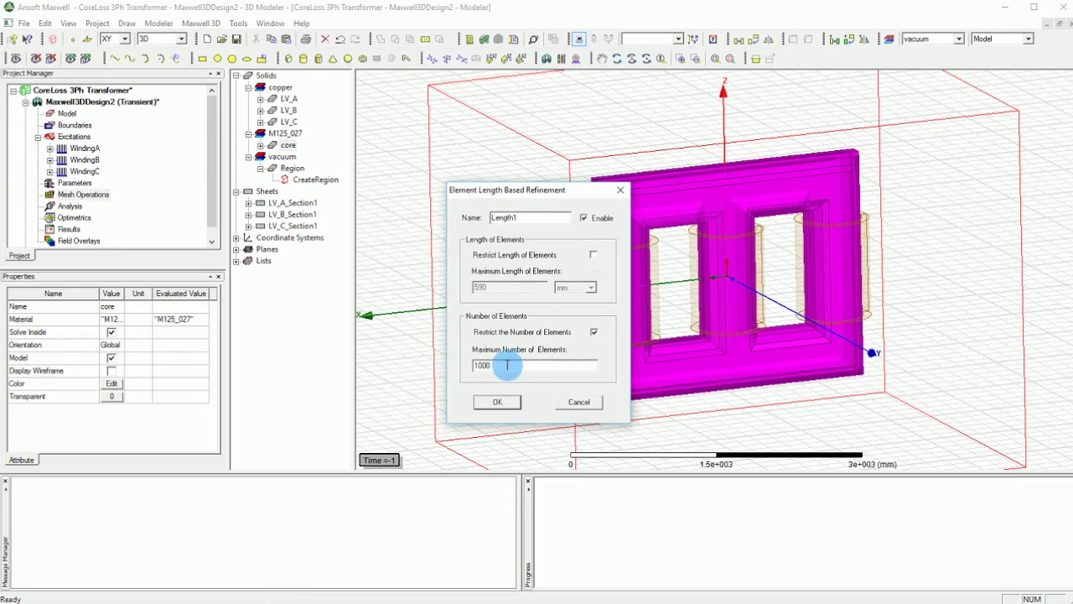
left_click(482, 365)
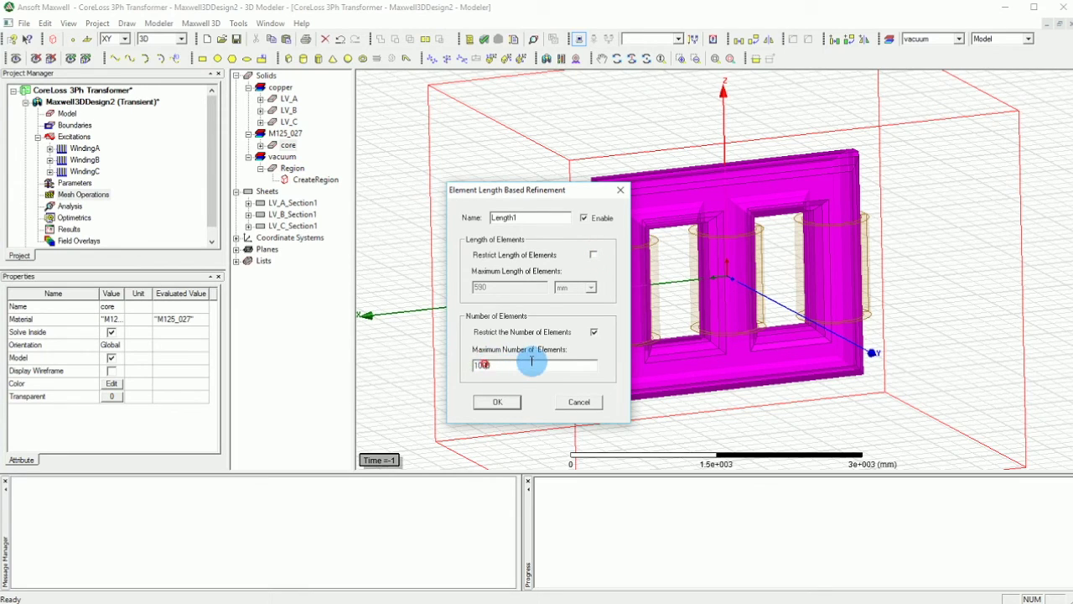
type("0")
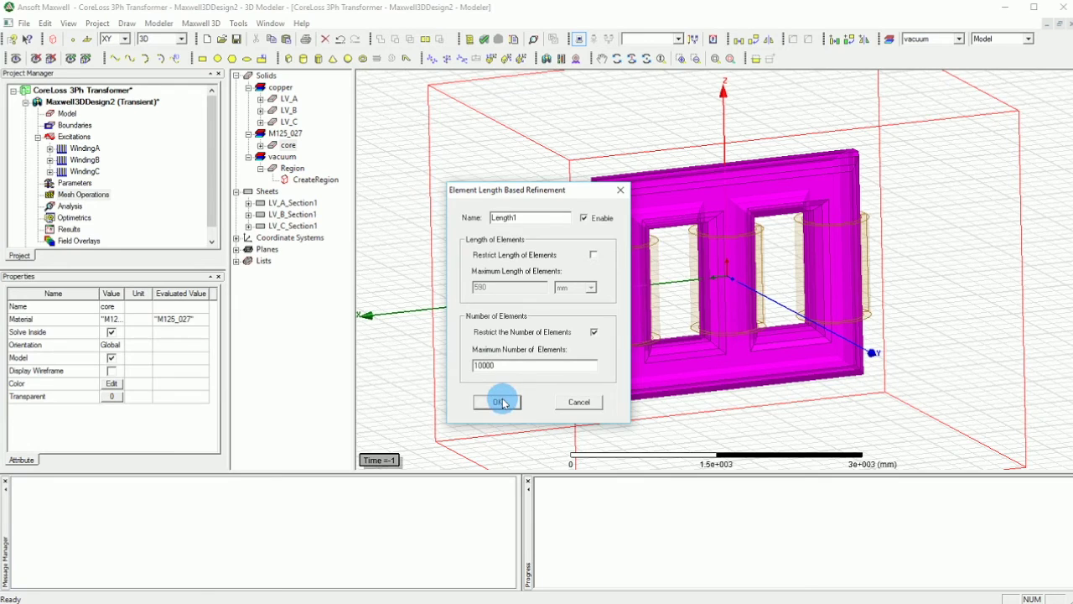
left_click(501, 403)
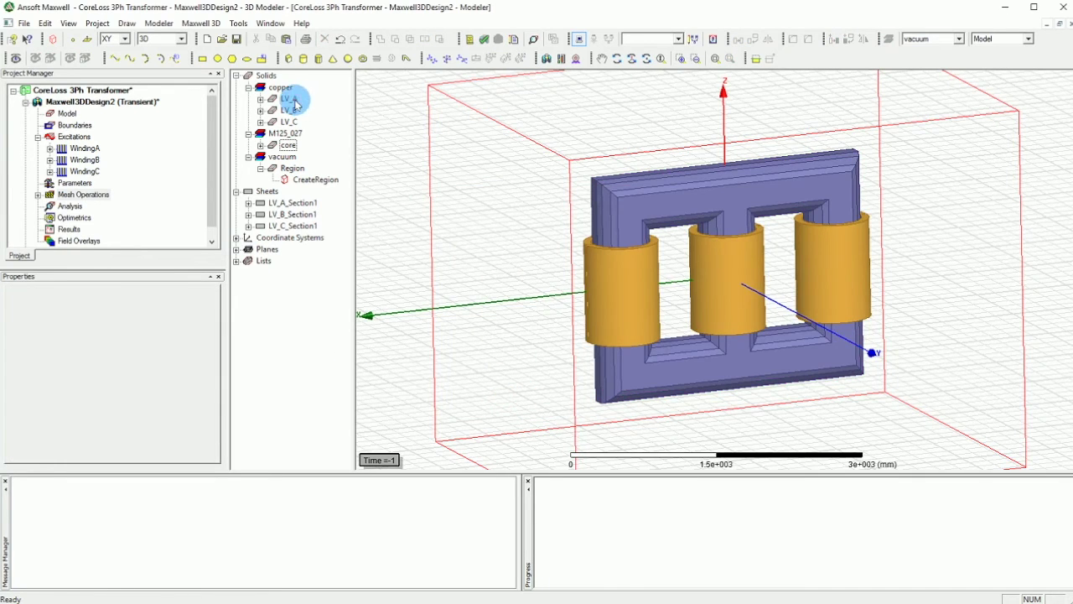
left_click(293, 102)
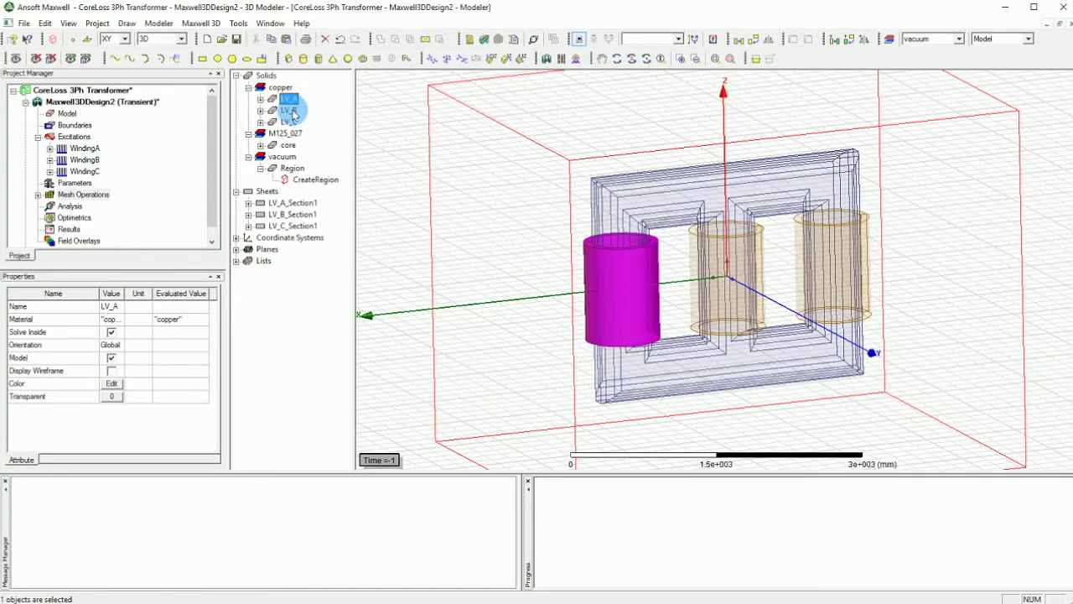
Select coils LV_A, LV_B and LV_C together
left_click(289, 111)
left_click(291, 122)
right_click(293, 121)
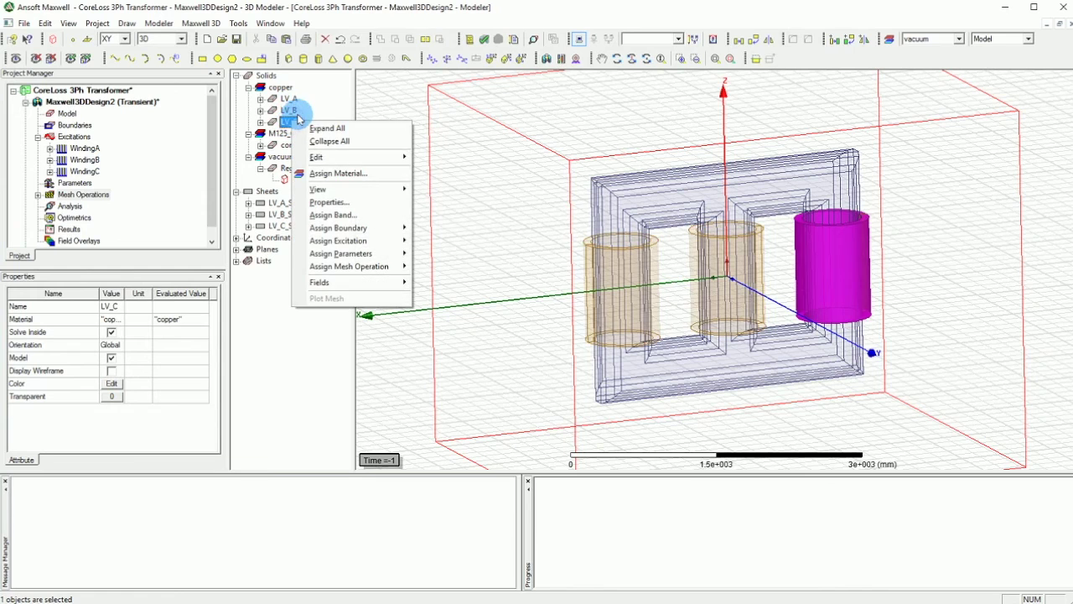
left_click(289, 110)
left_click(289, 100)
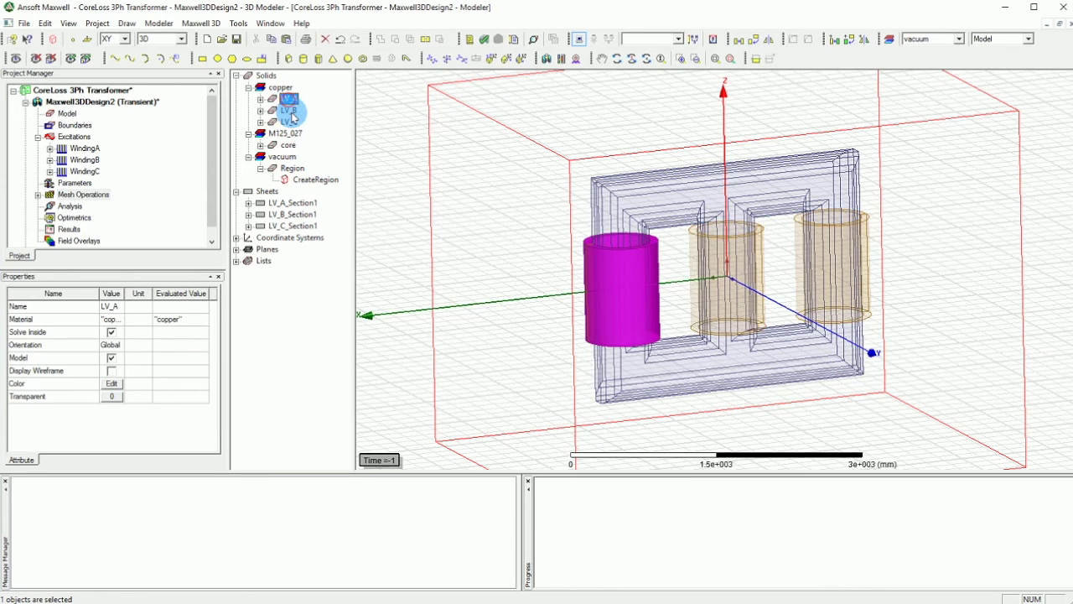
left_click(290, 110, "ctrl")
left_click(289, 122, "ctrl")
right_click(289, 121)
Assign the three coils a length-based inside mesh refinement limited to 10000 elements
mouse_move(394, 267)
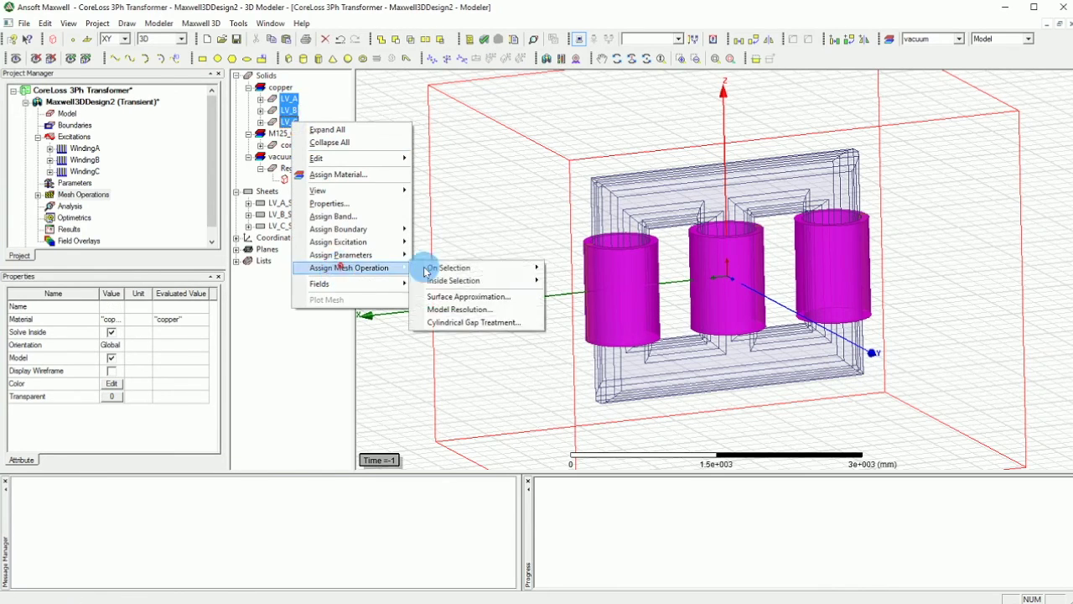
mouse_move(453, 280)
left_click(579, 280)
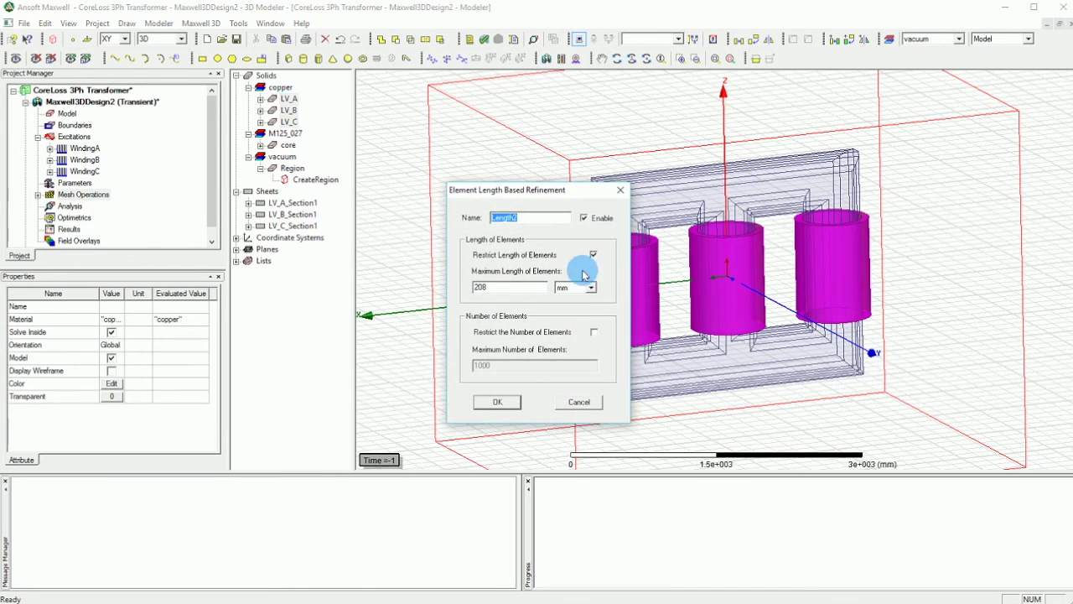
left_click(592, 254)
left_click(594, 332)
left_click(496, 366)
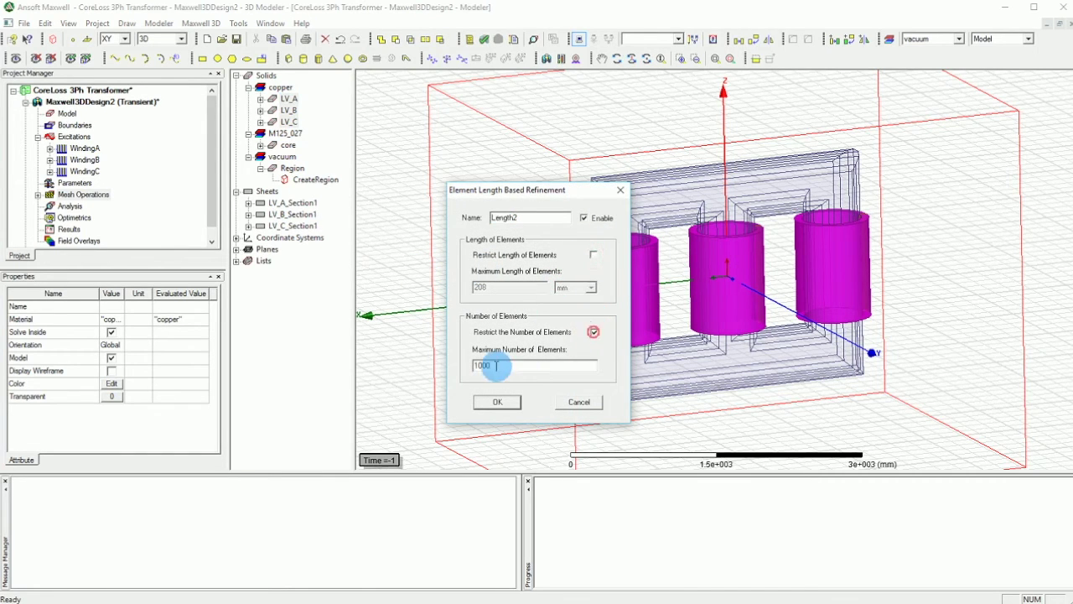
type("0")
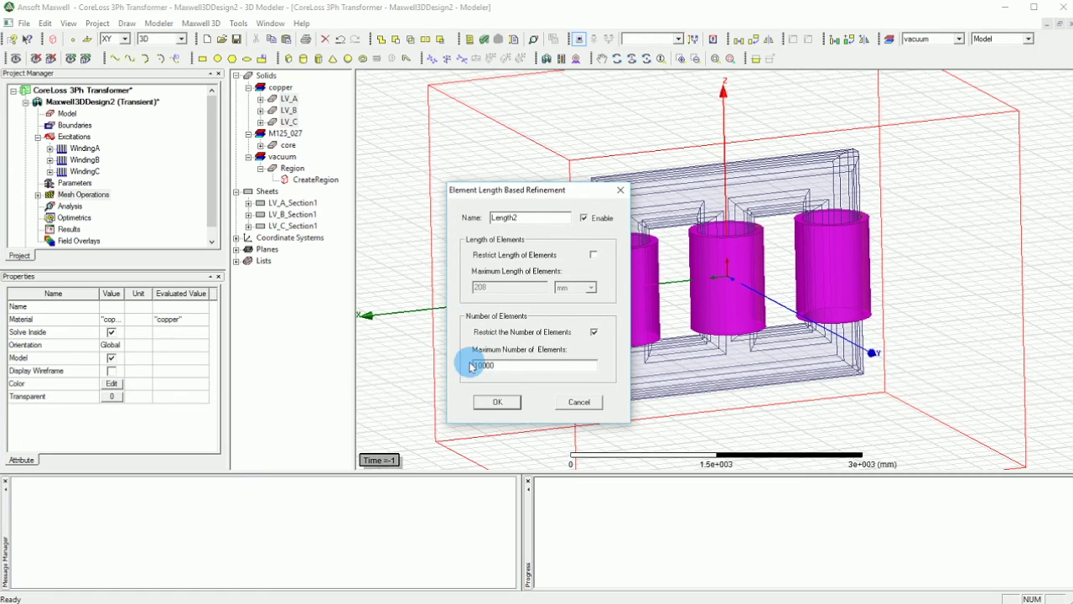
left_click(484, 401)
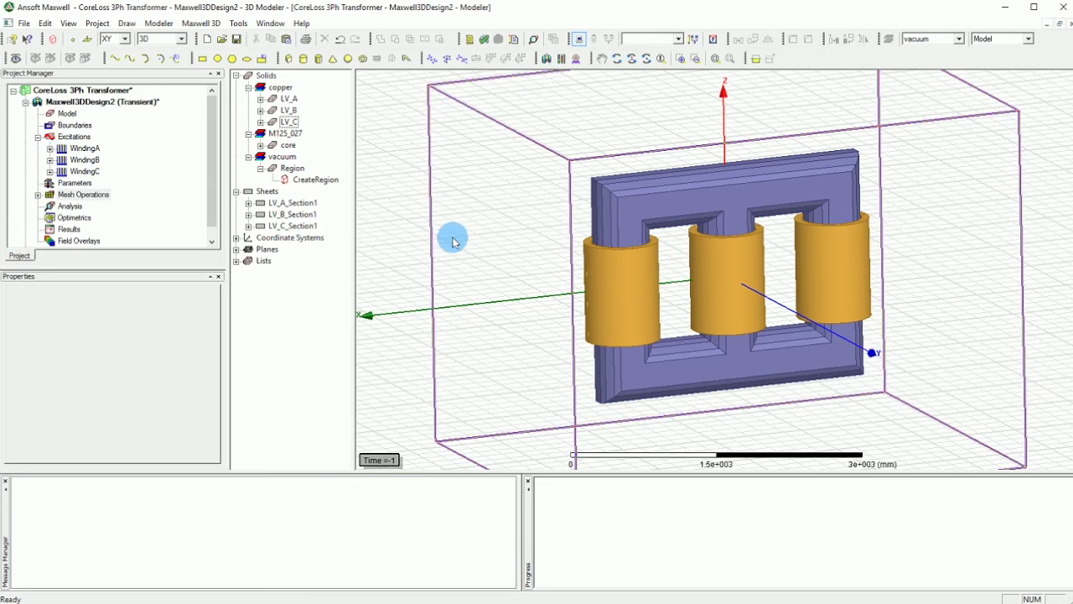
left_click(392, 178)
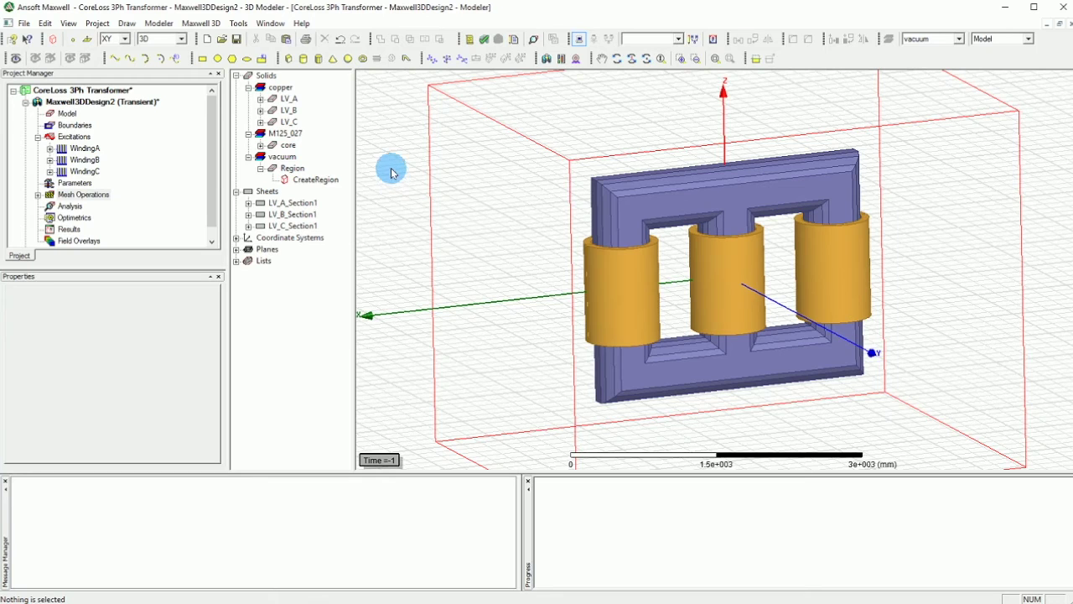
left_click(195, 25)
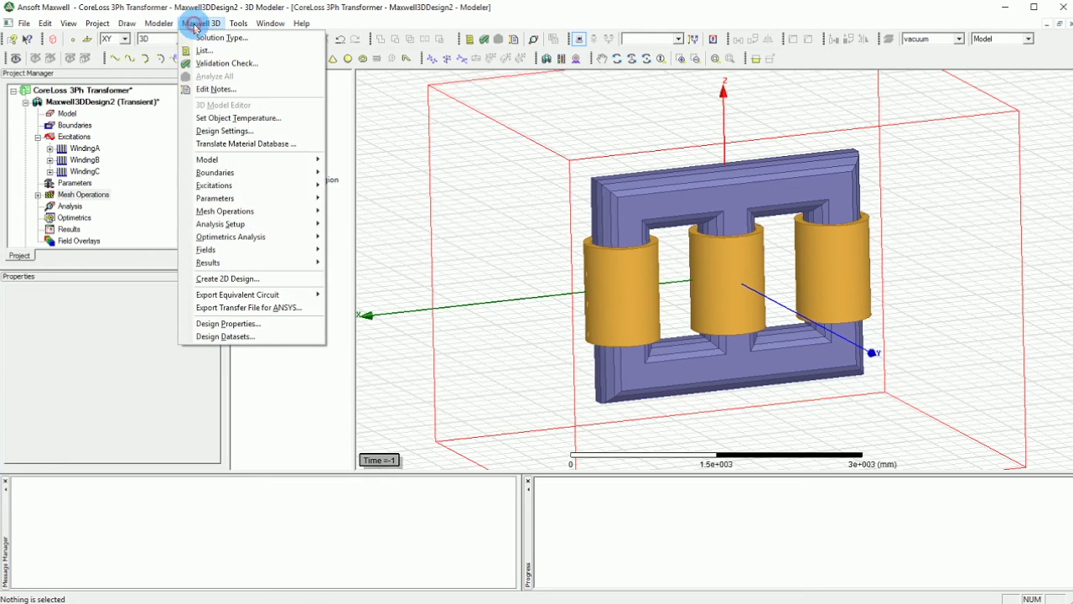
left_click(238, 186)
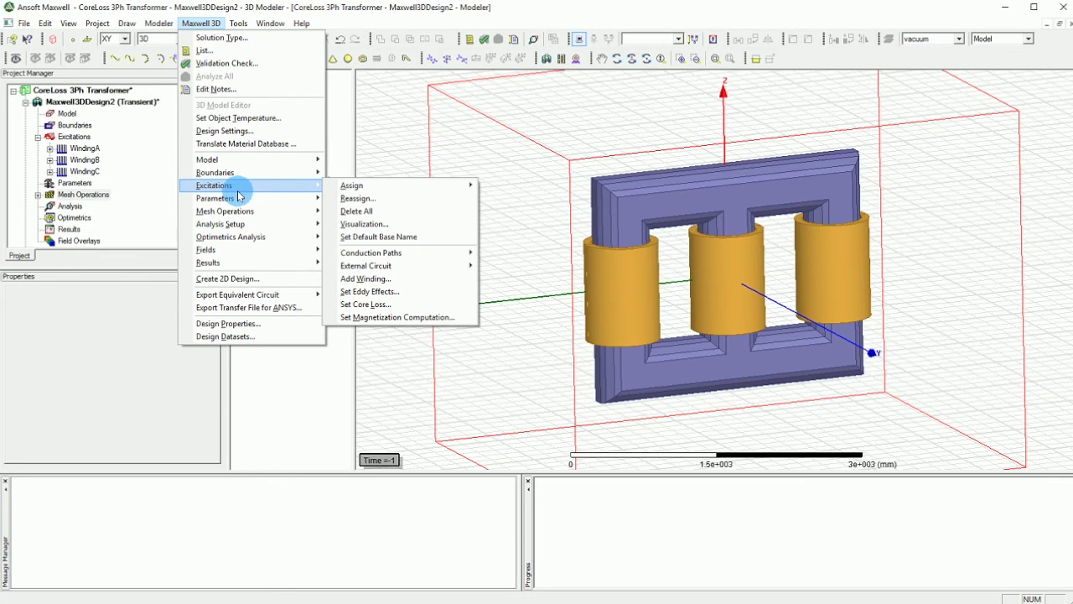
mouse_move(398, 194)
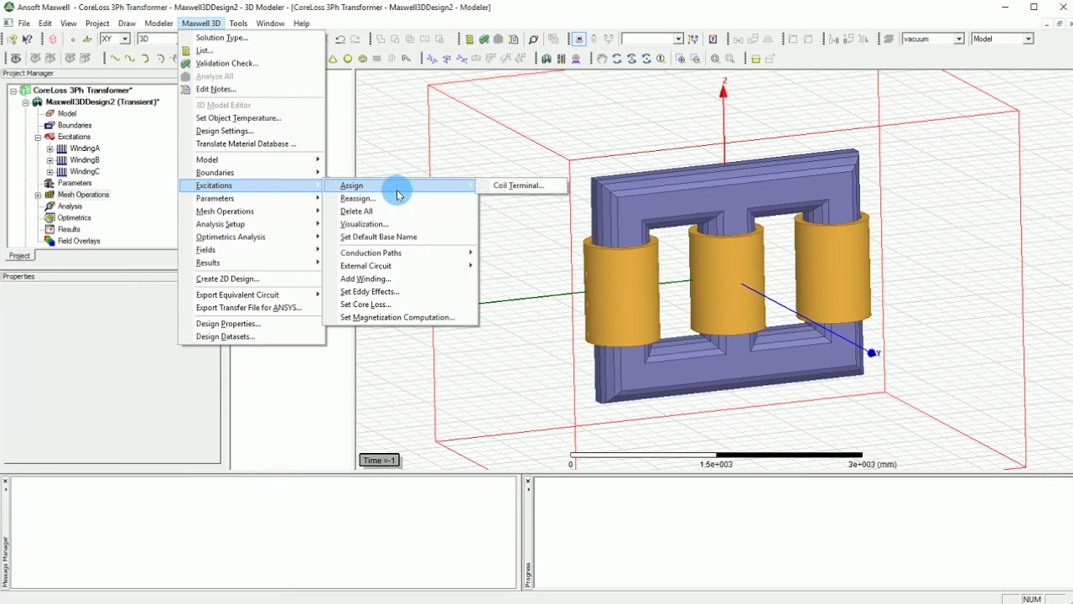
left_click(407, 303)
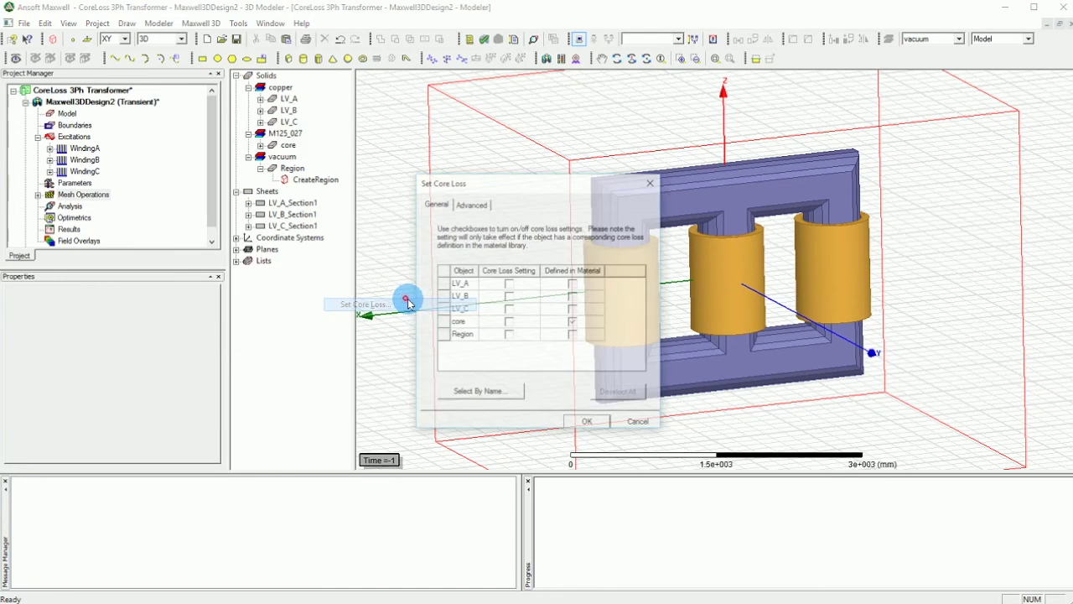
left_click(509, 323)
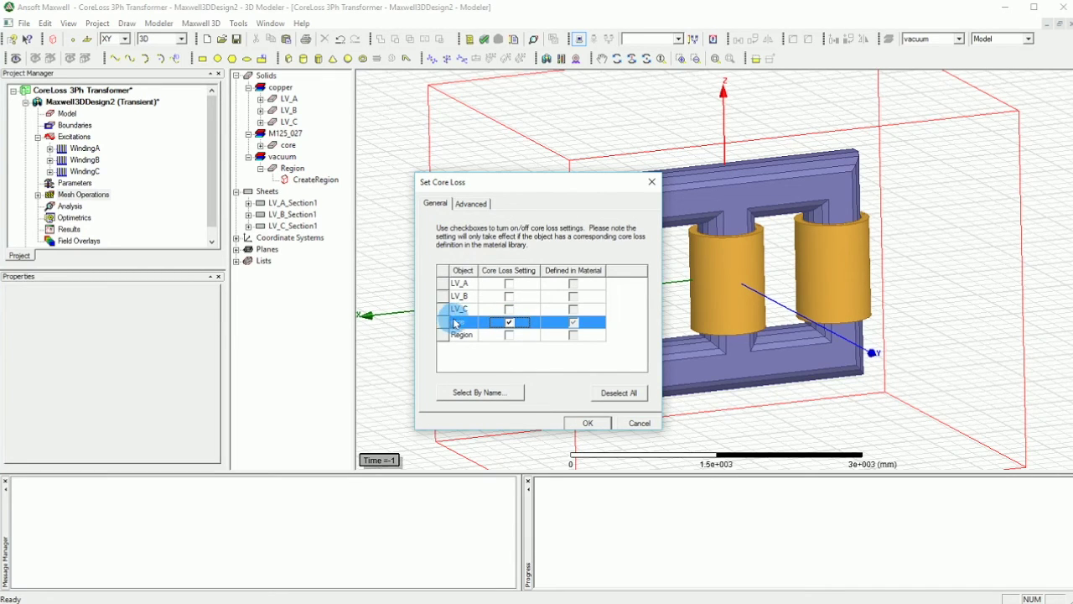
left_click(585, 426)
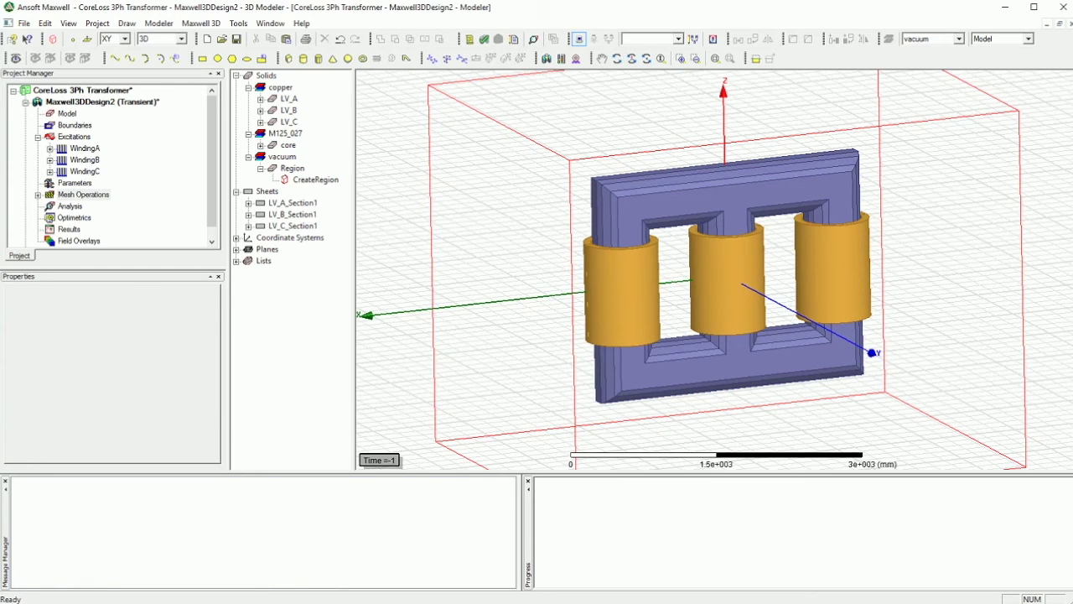
Keep eddy effects unchecked for LV_A, LV_B and LV_C in Set Eddy Effects, then deselect the region
left_click(201, 23)
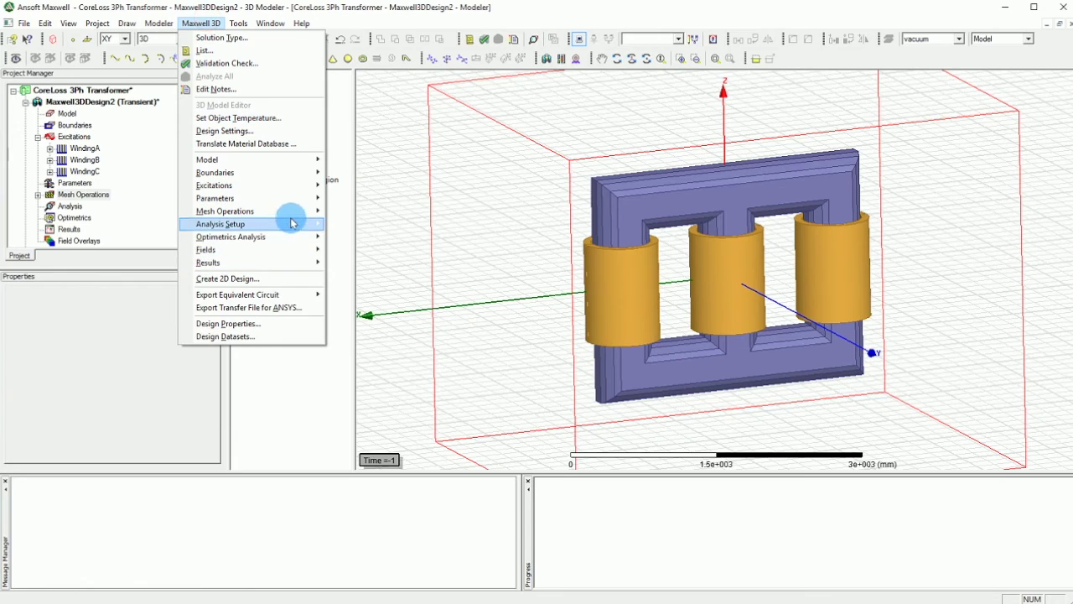
mouse_move(290, 223)
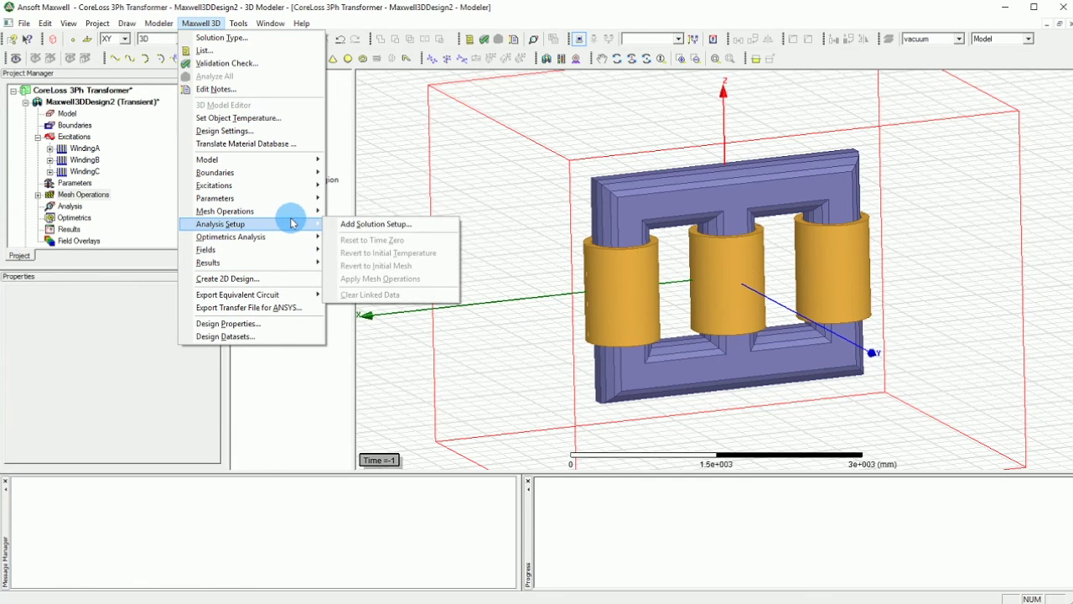
mouse_move(283, 186)
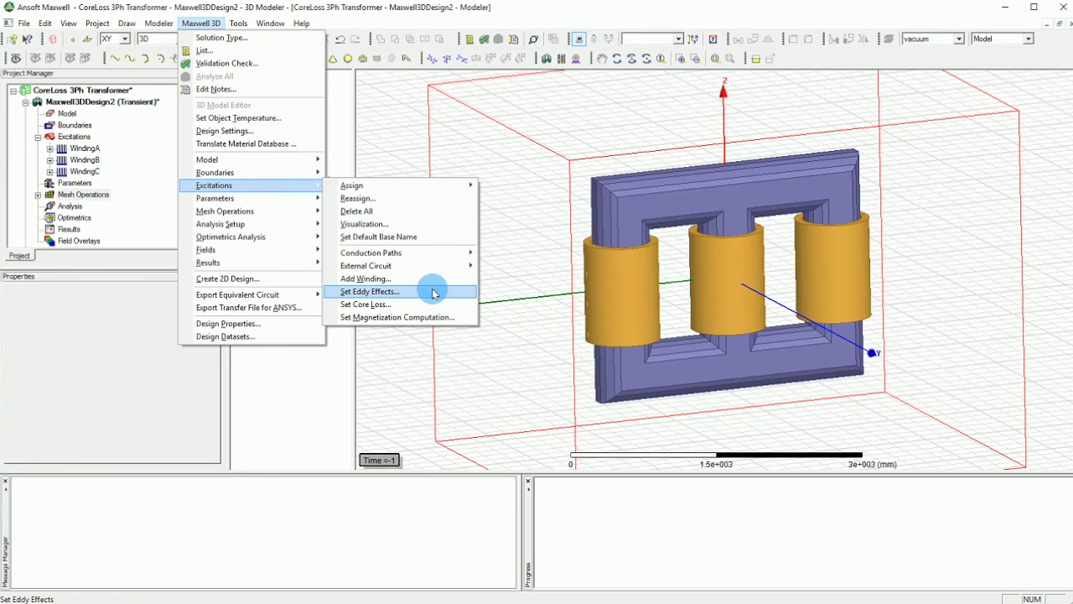
left_click(433, 293)
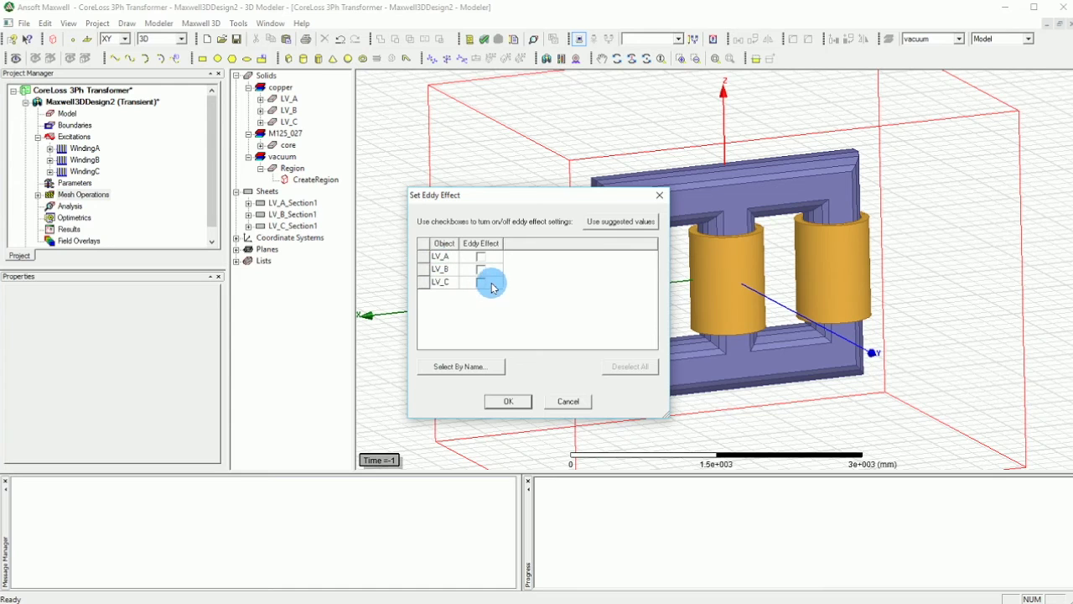
left_click(510, 400)
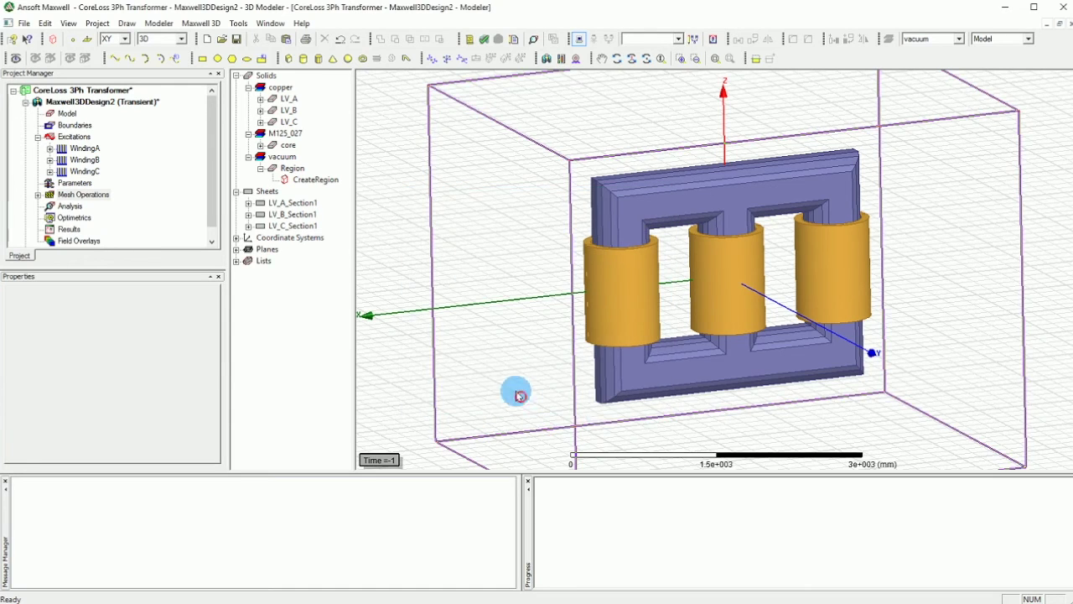
left_click(946, 460)
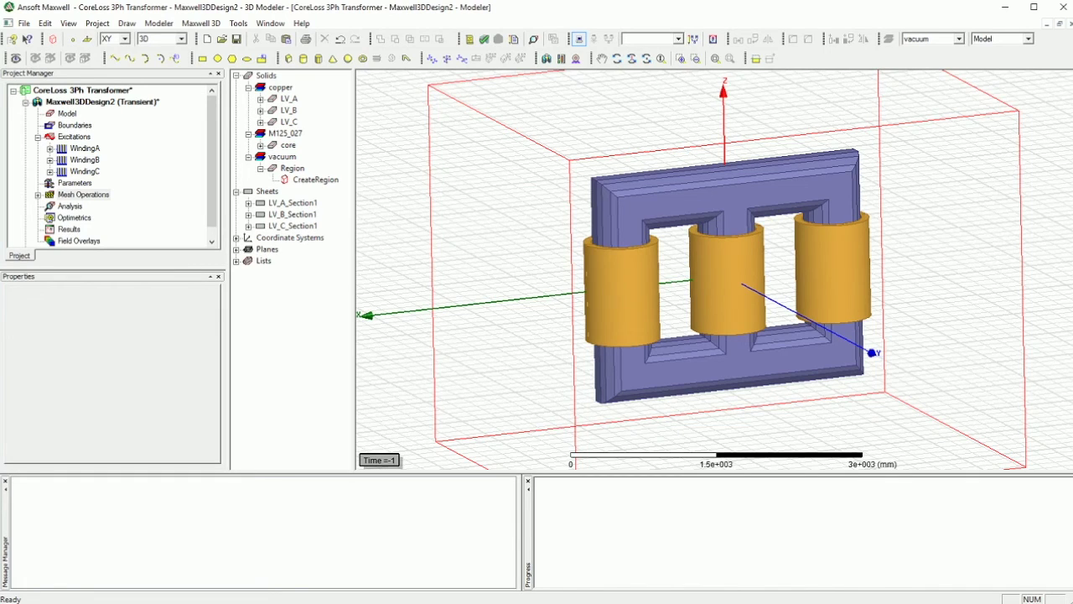
left_click_drag(212, 159, 212, 170)
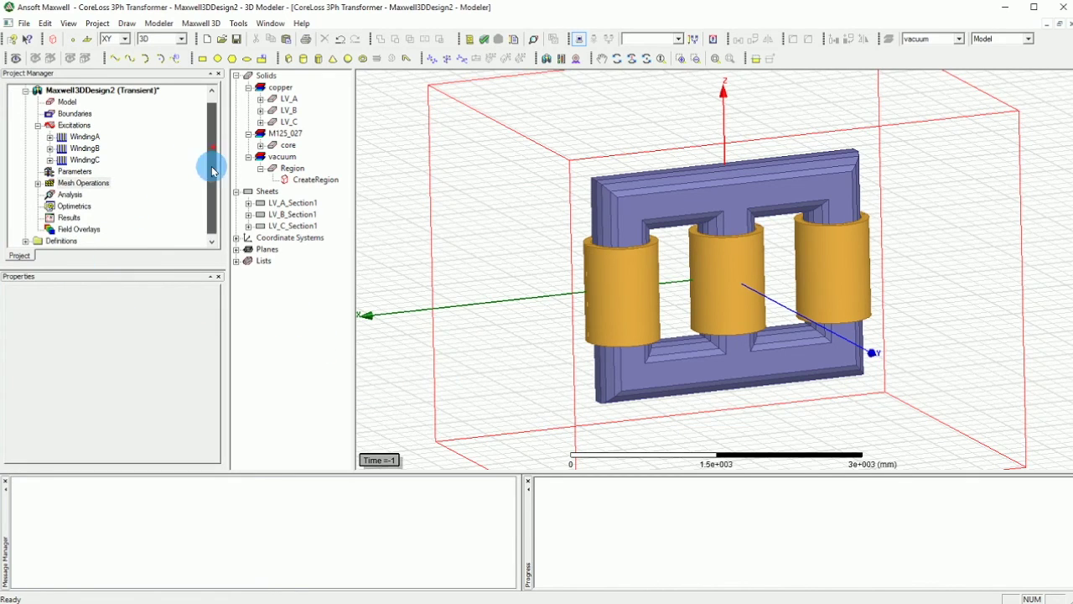
Add transient solution setup Setup1 with a 0.1 s stop time and a 500 µs time step
left_click(70, 194)
right_click(69, 195)
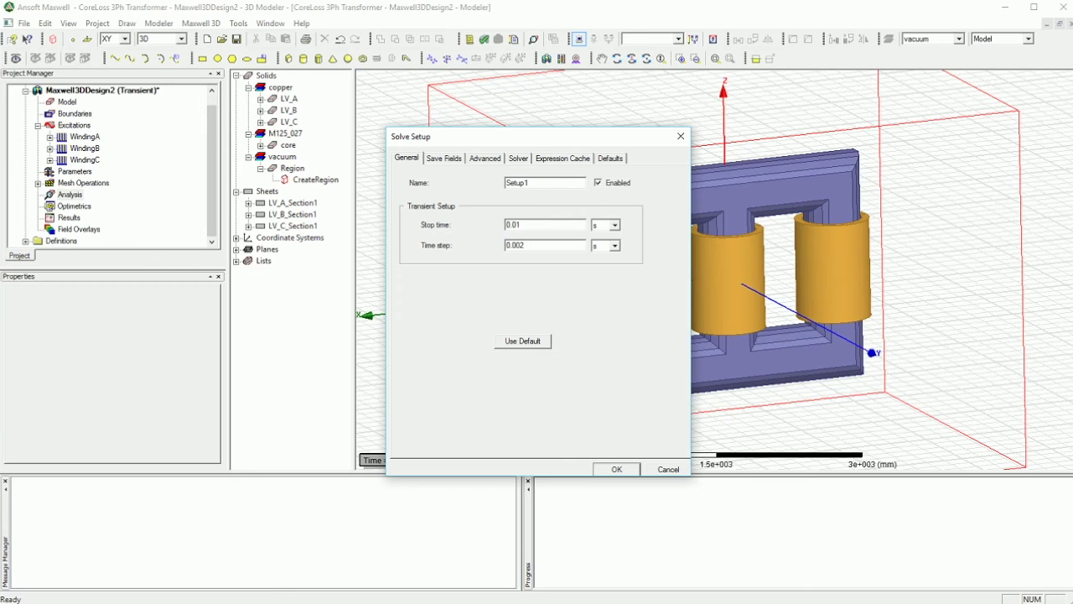
left_click(530, 224)
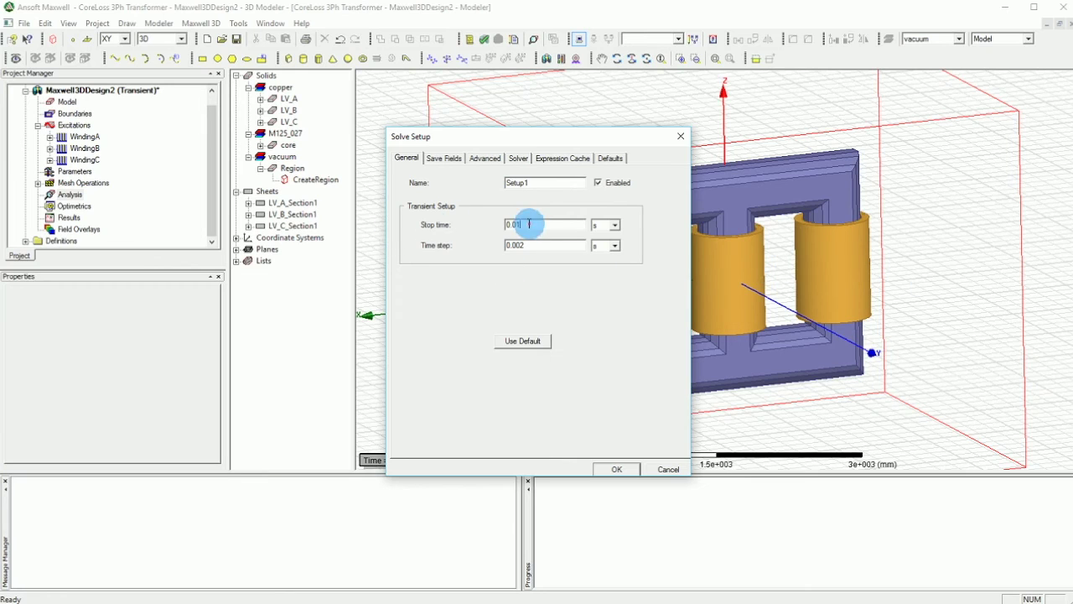
key("BackSpace")
key("BackSpace")
key("BackSpace")
type(".1")
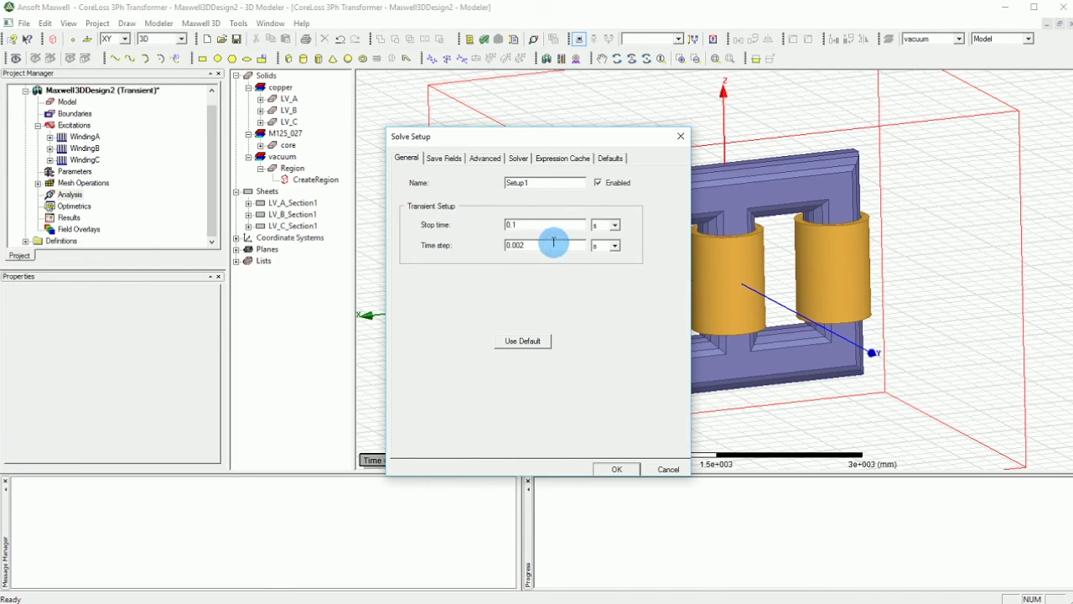
left_click_drag(488, 244, 551, 243)
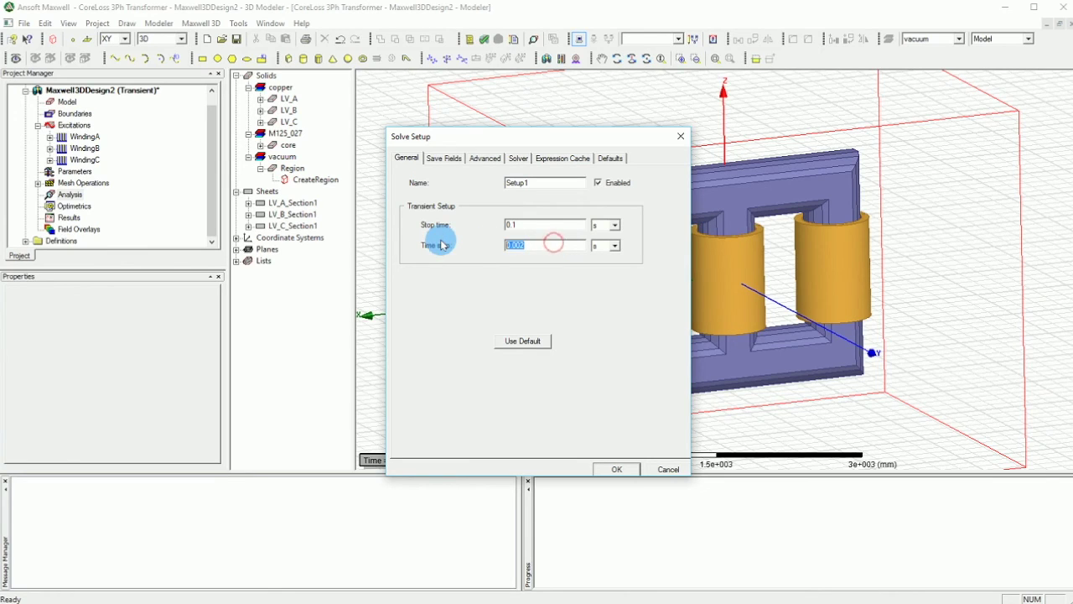
type("500")
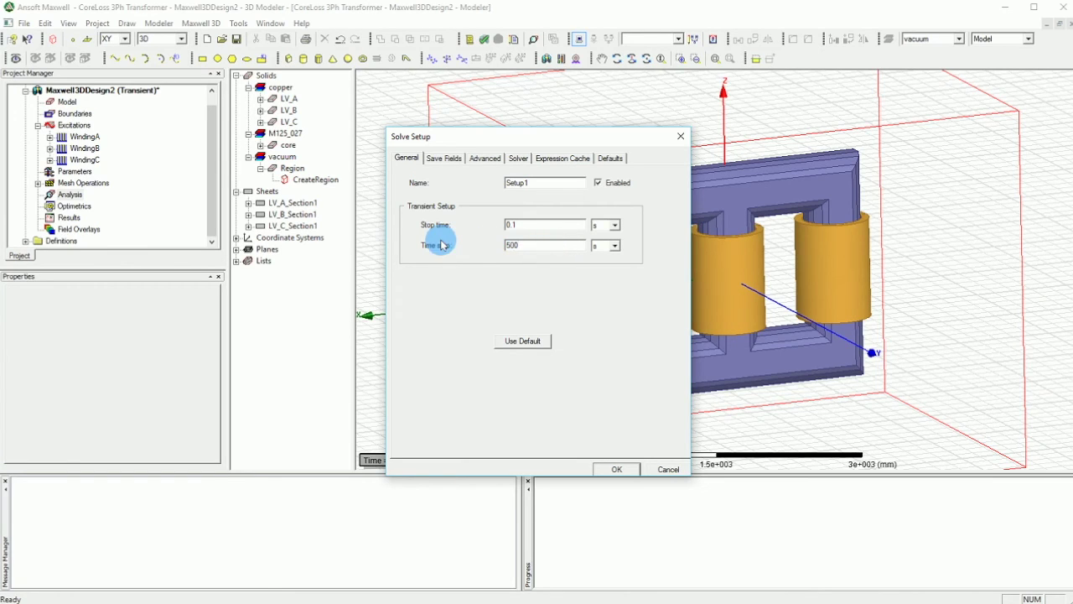
left_click(615, 245)
left_click(600, 283)
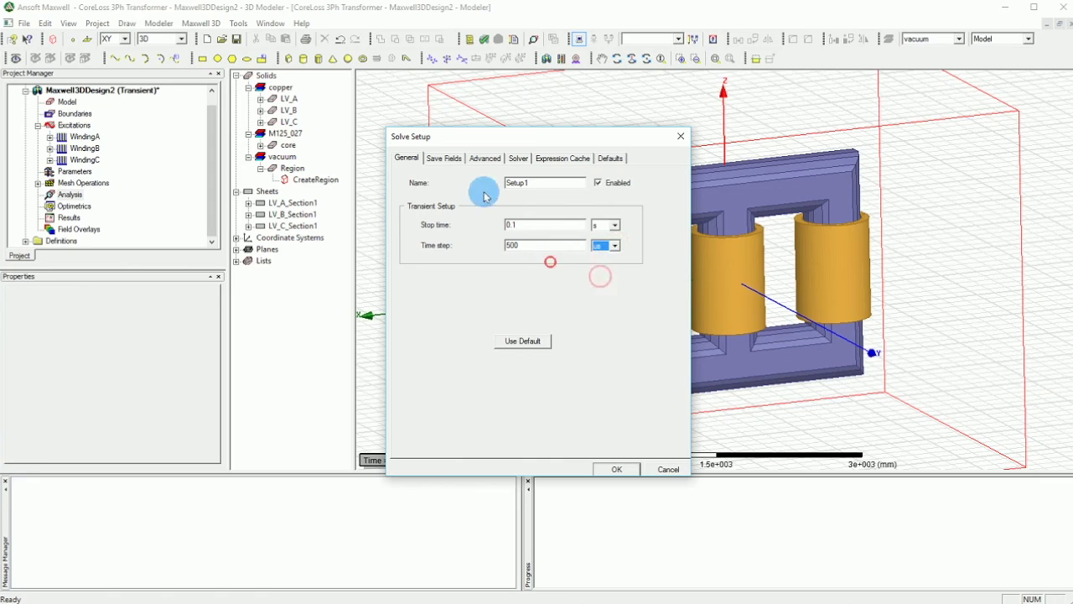
left_click(447, 158)
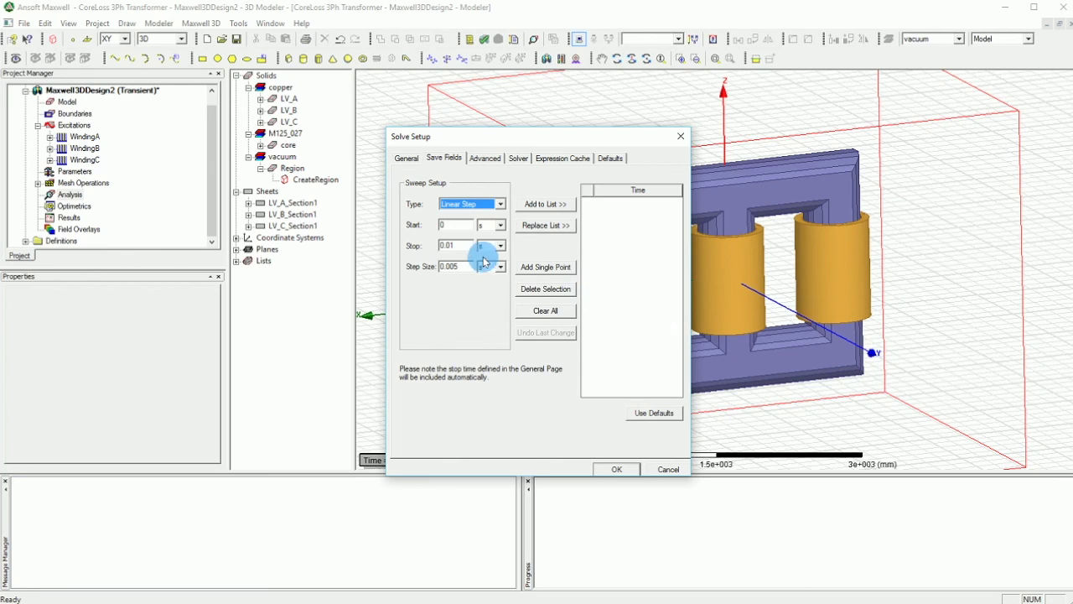
Save fields linearly from 0.08 s to 0.1 s in 0.0005 s steps and add them to the list
double_click(448, 227)
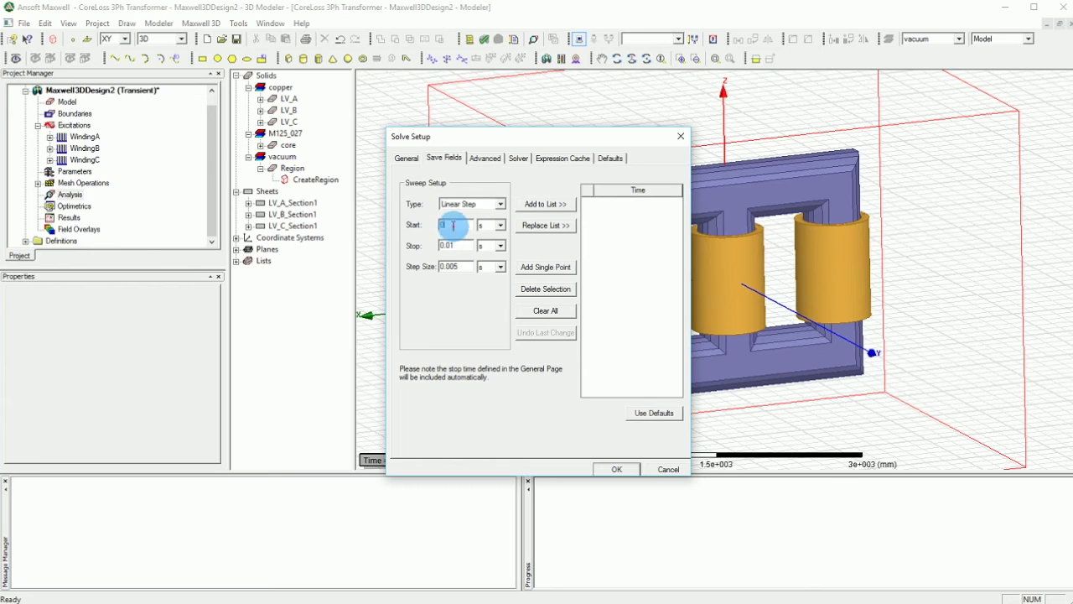
type("0.08")
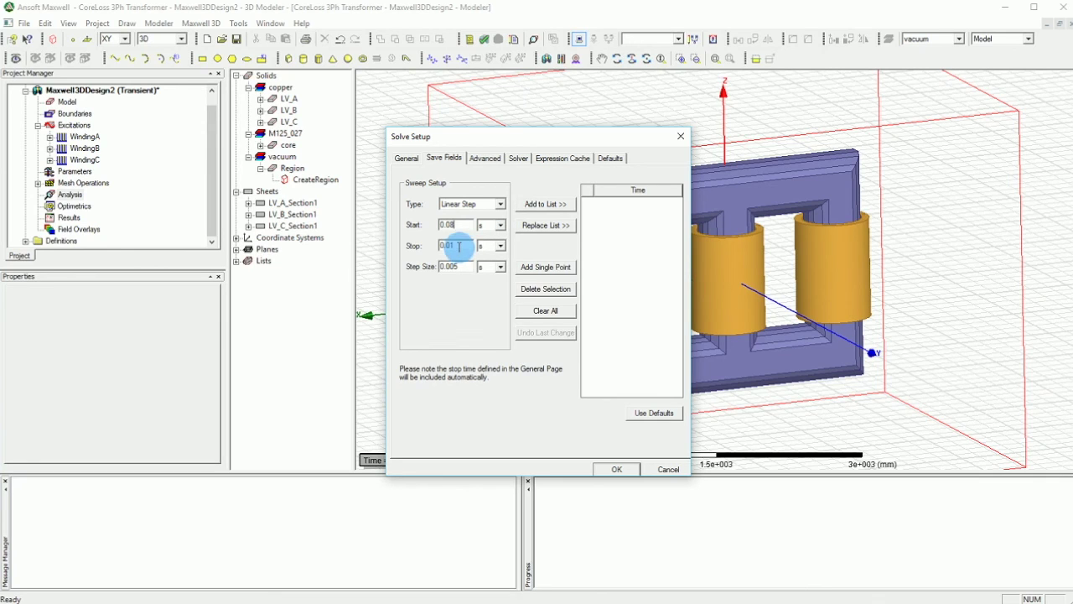
double_click(457, 246)
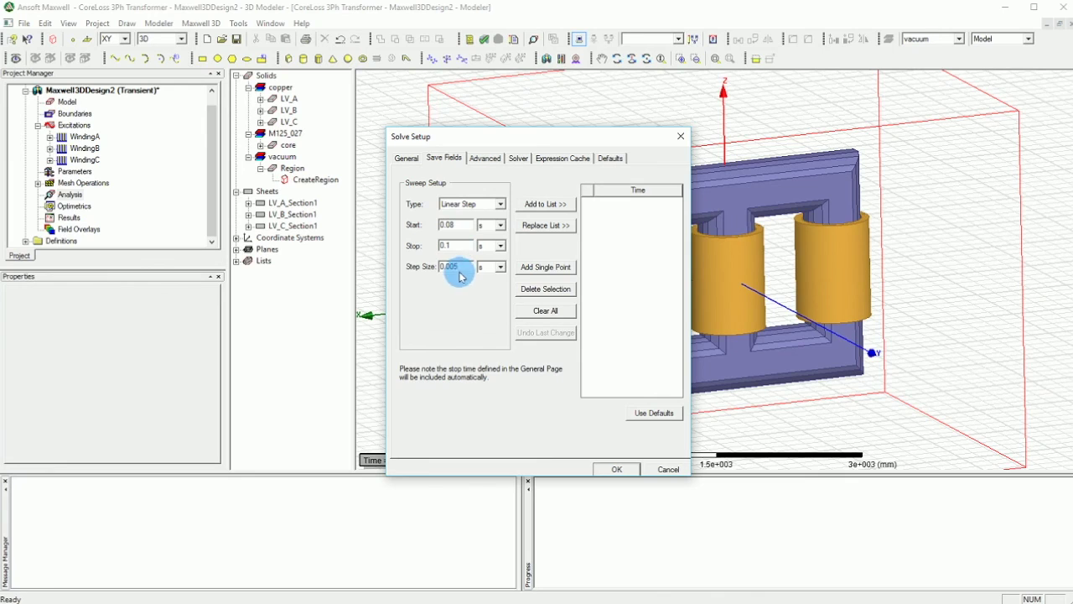
double_click(453, 265)
type("0.0005")
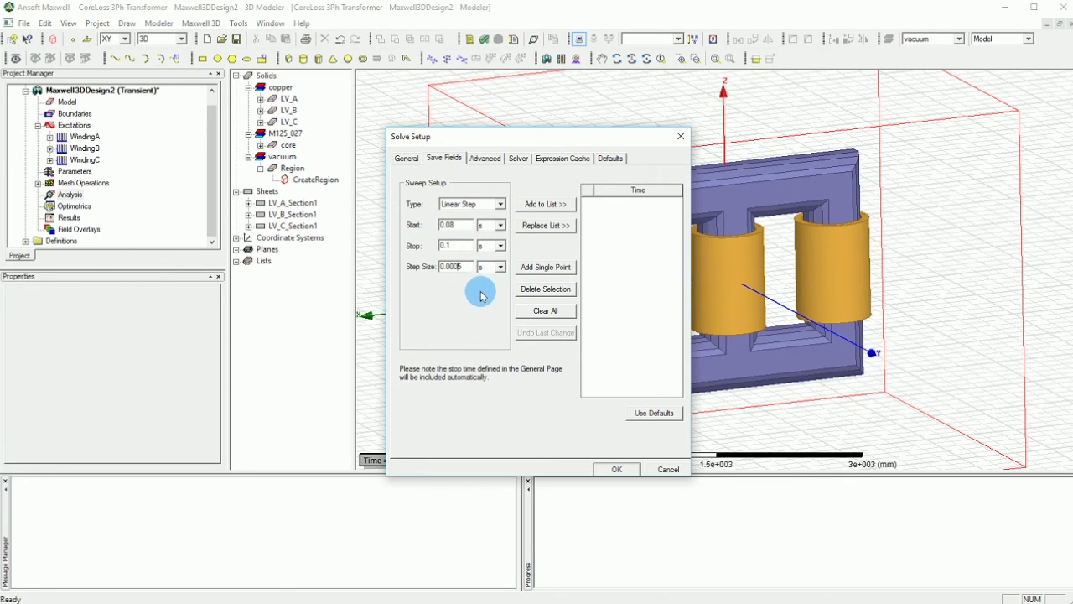
left_click(537, 206)
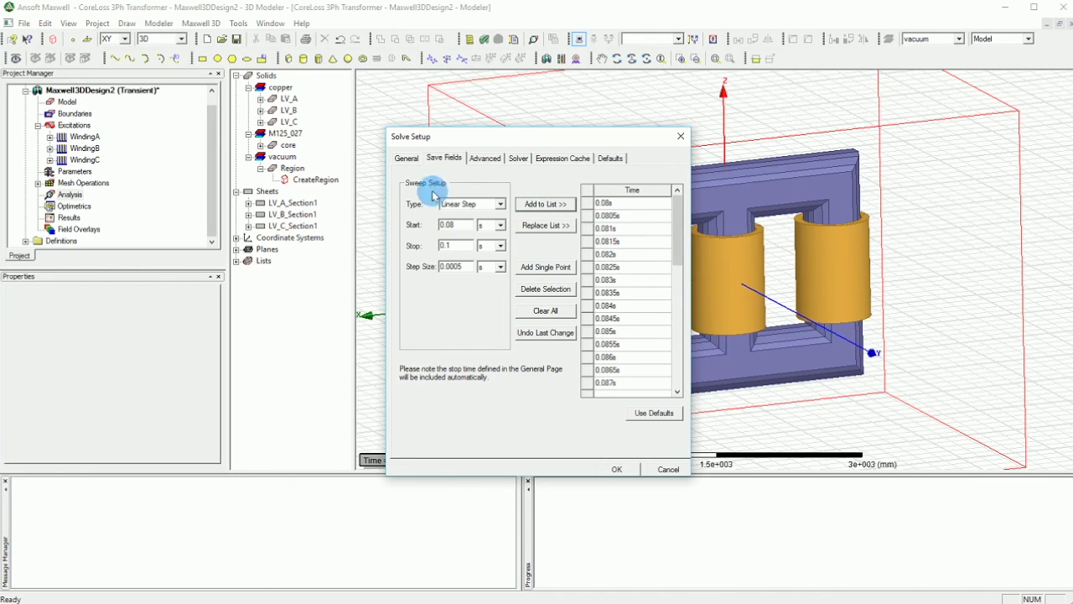
left_click(484, 159)
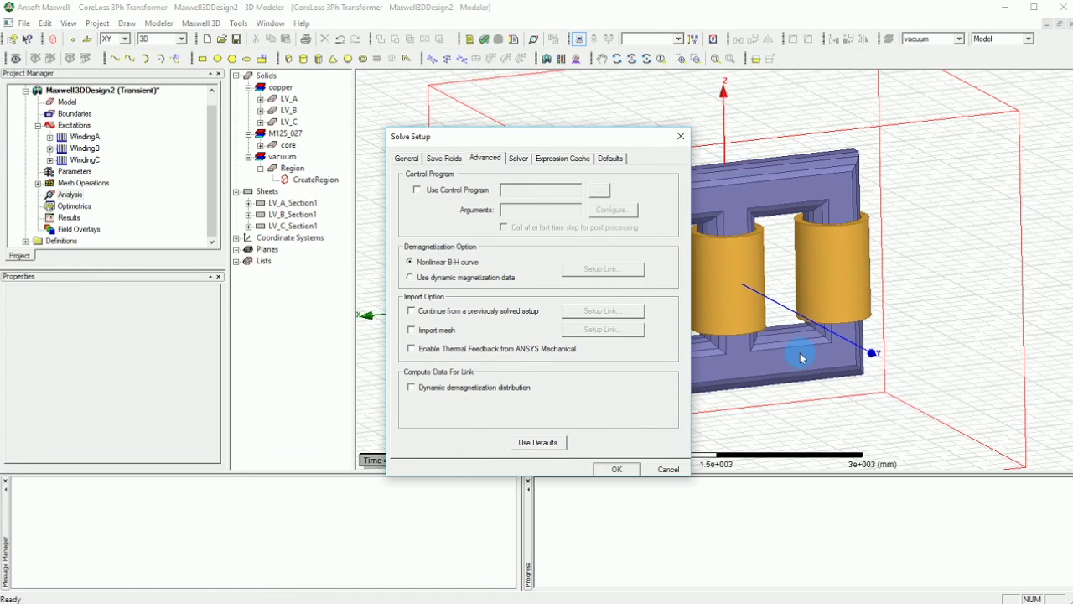
Set Setup1's nonlinear residual to 1e-6 and close the solve setup
left_click(519, 158)
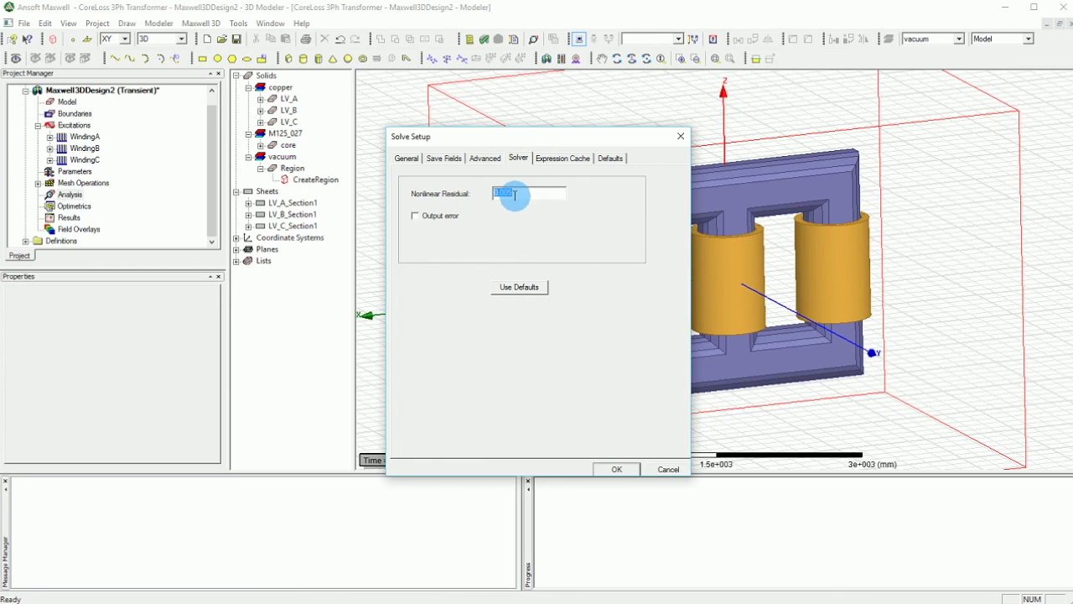
type("0.001")
double_click(509, 191)
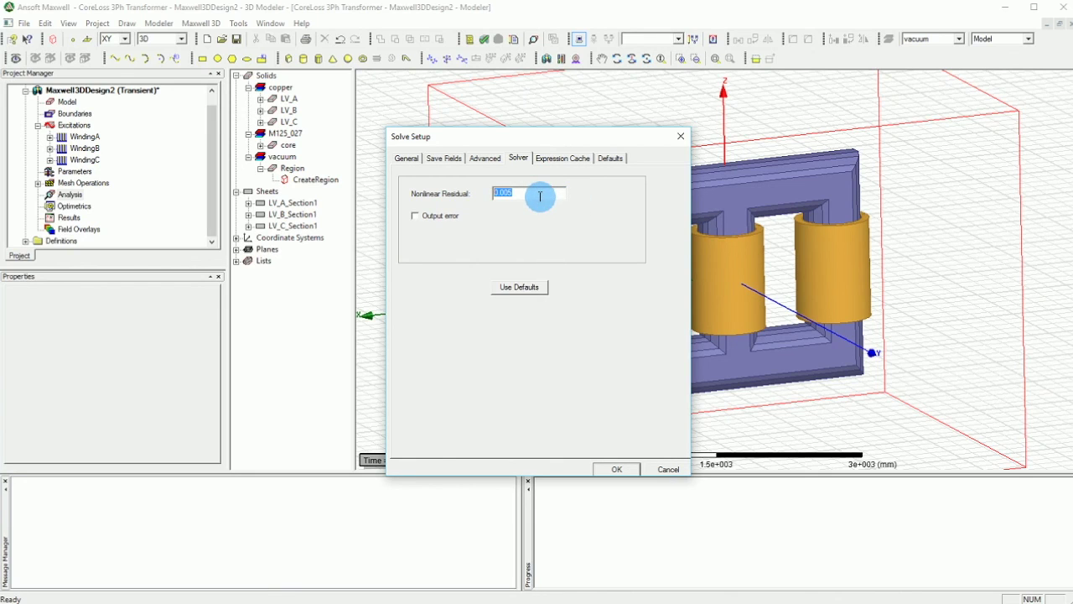
type("1e")
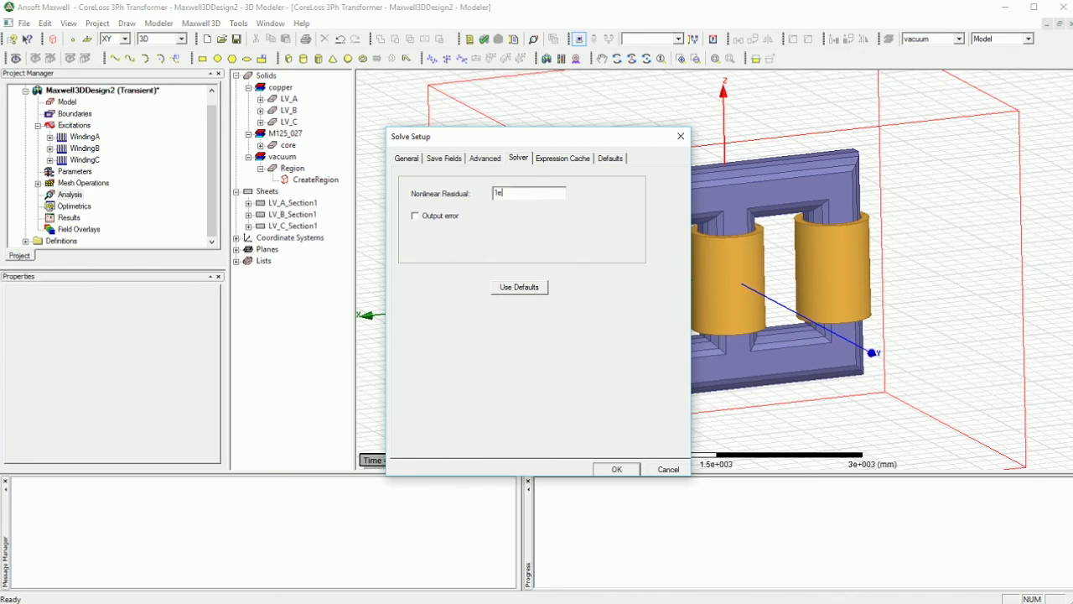
type("-6")
left_click(616, 469)
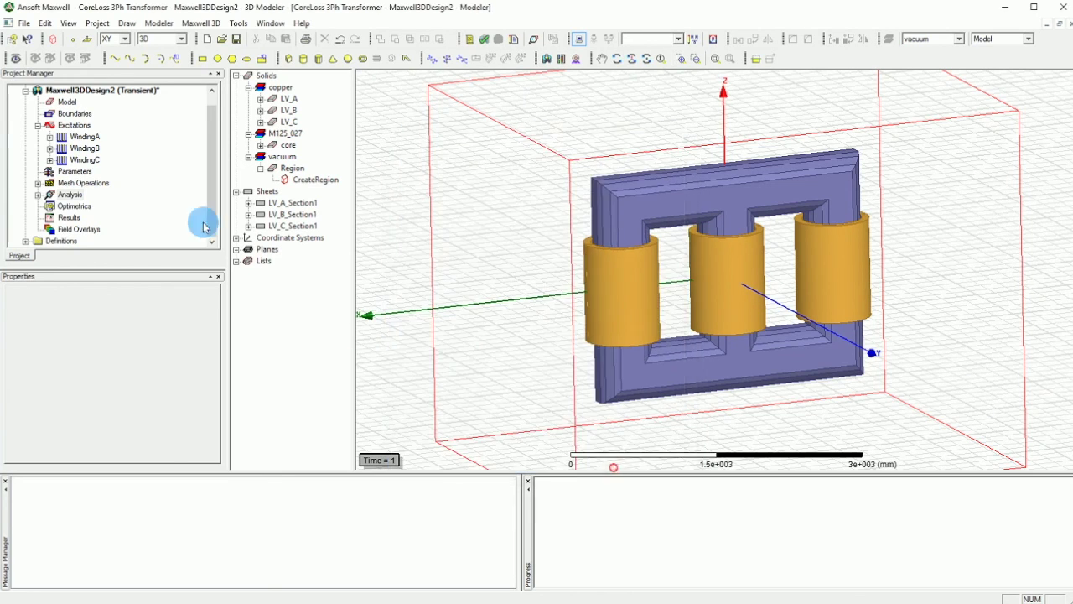
Save the transformer project and run validation on Maxwell3DDesign2, closing the all-passed results
left_click(236, 38)
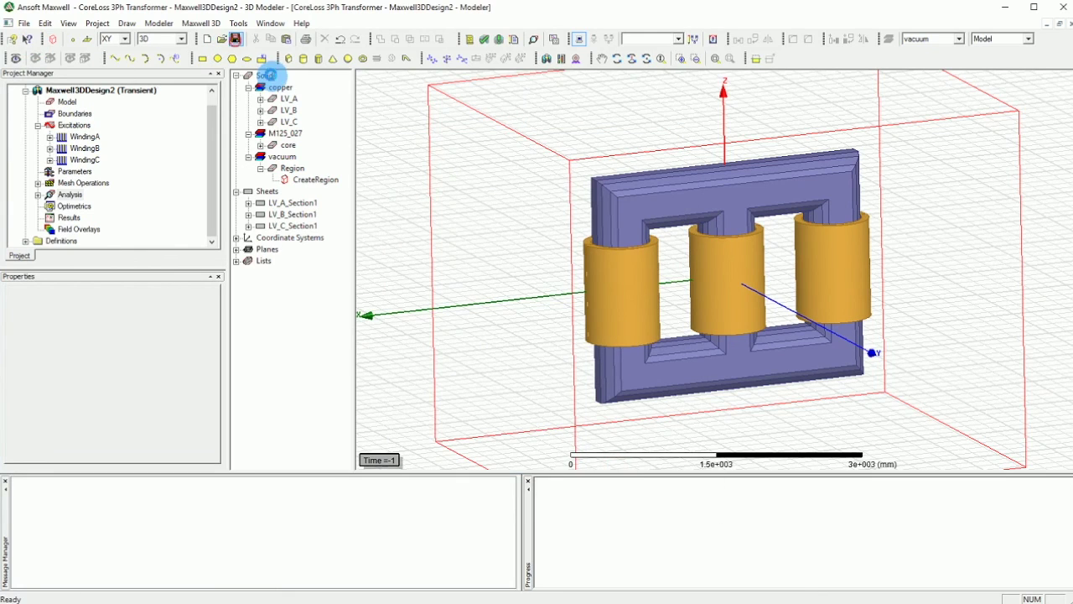
left_click(484, 38)
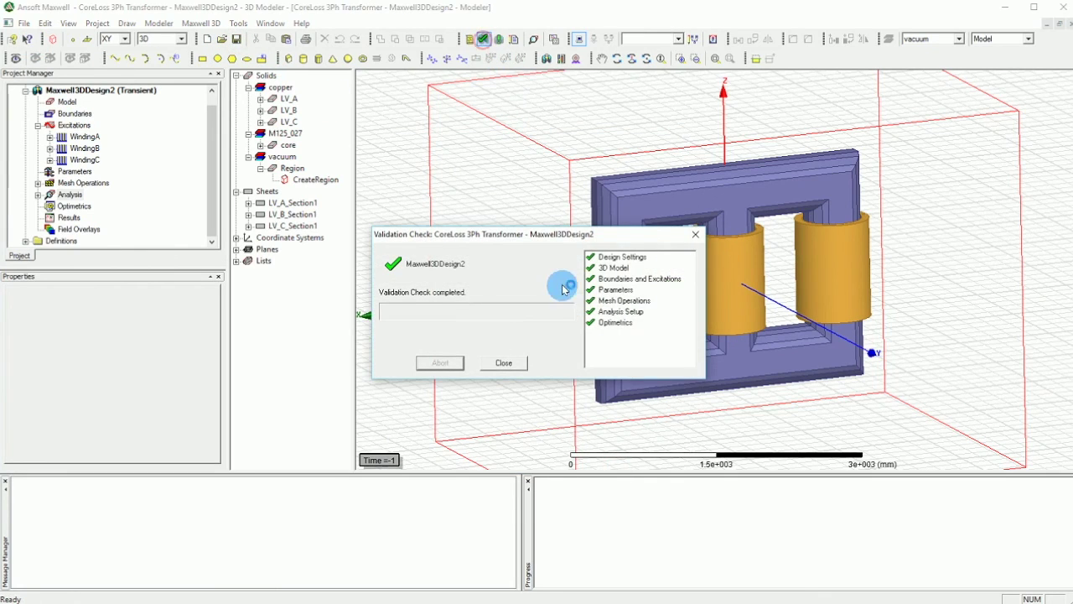
left_click(506, 363)
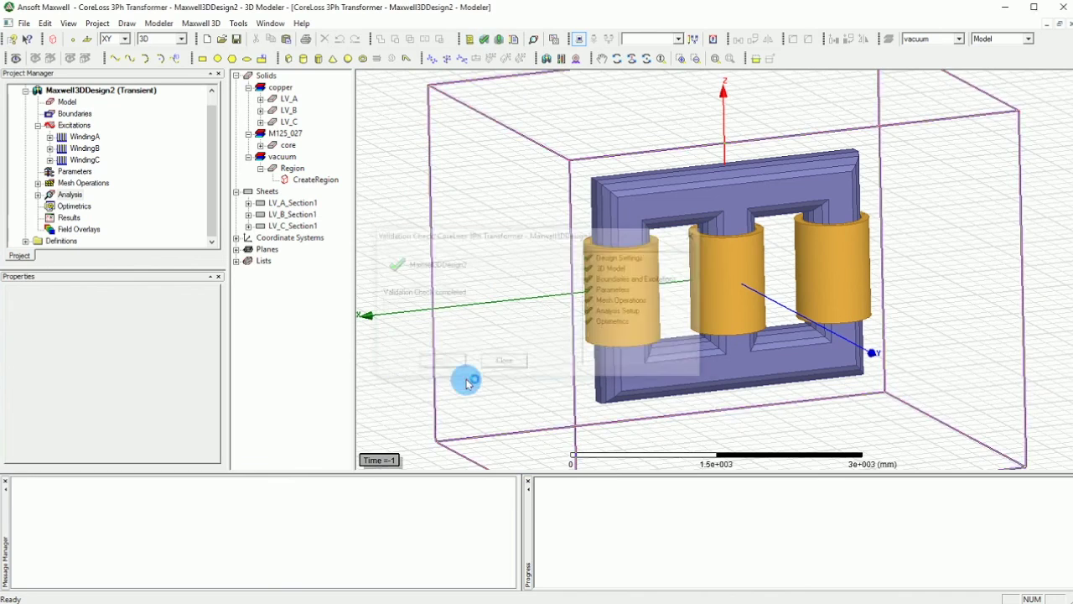